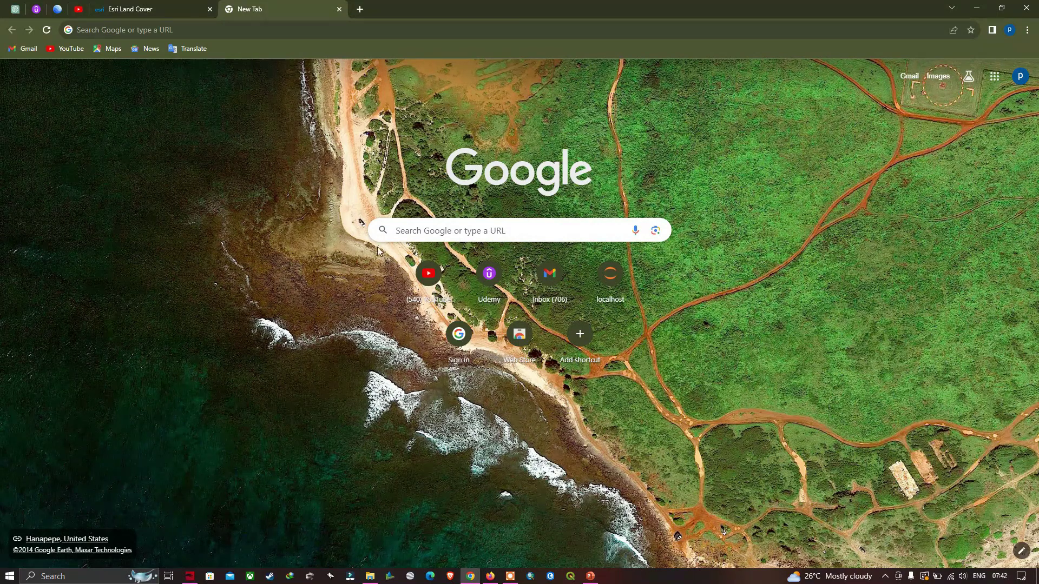
Search Google for "esri Lulc" and open the Esri Land Cover page of ArcGIS Living Atlas of the World
{"action": "left_click", "coordinate": [418, 230]}
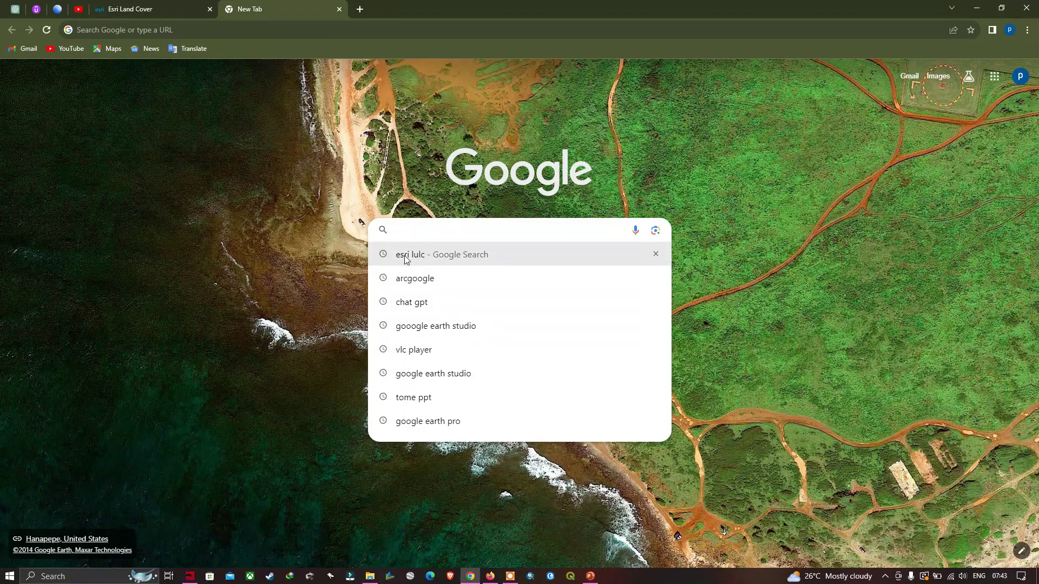
{"action": "type", "text": "esri Lulc"}
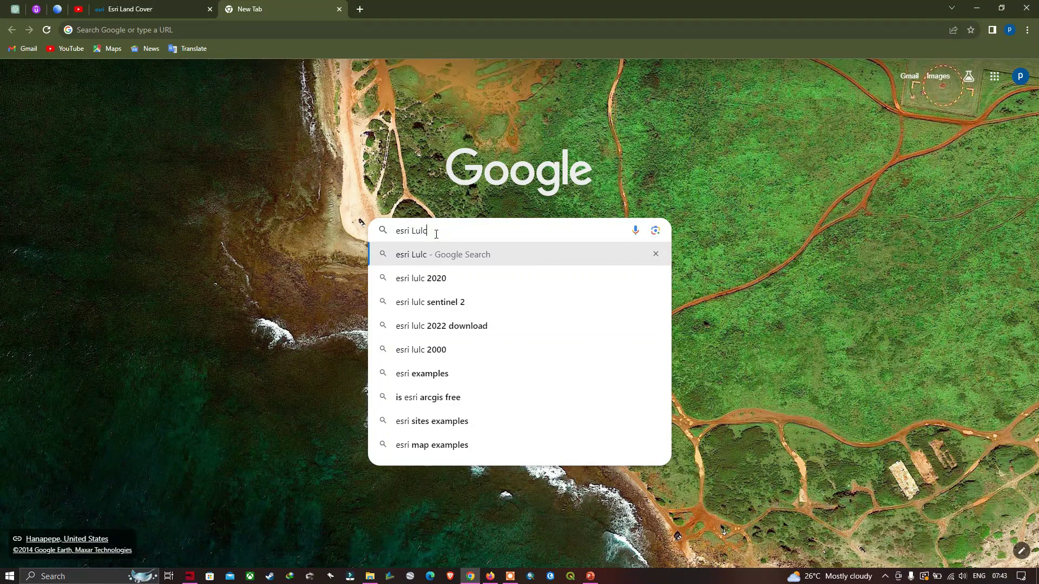
{"action": "key", "text": "Return"}
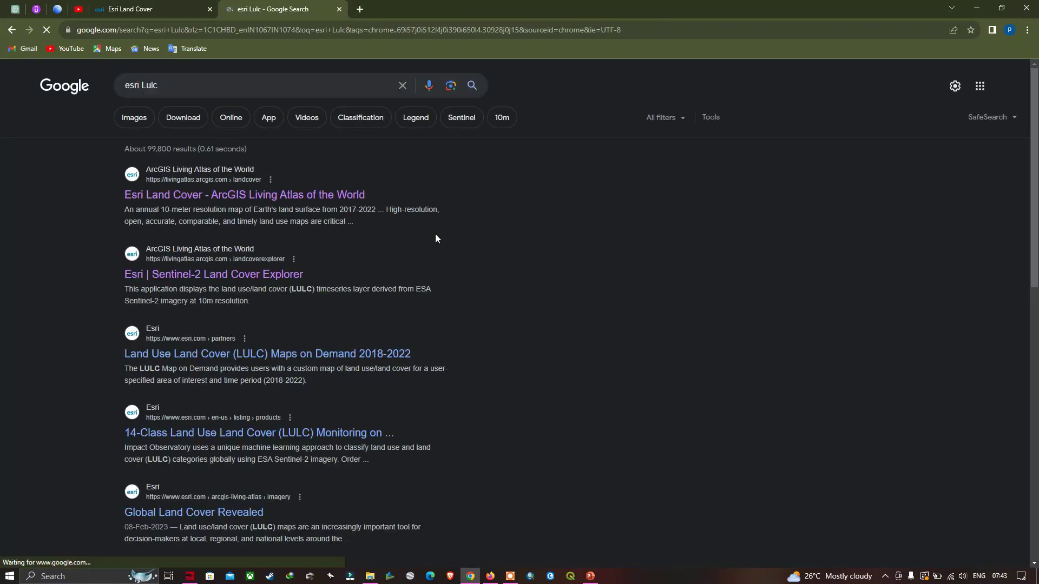
{"action": "key", "text": "ctrl+w"}
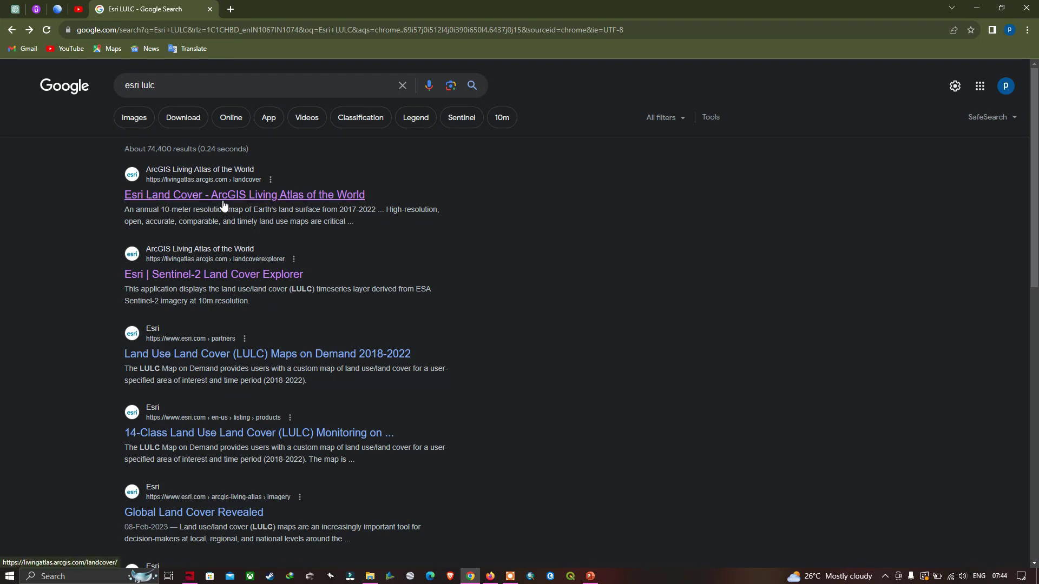
{"action": "left_click", "coordinate": [316, 199]}
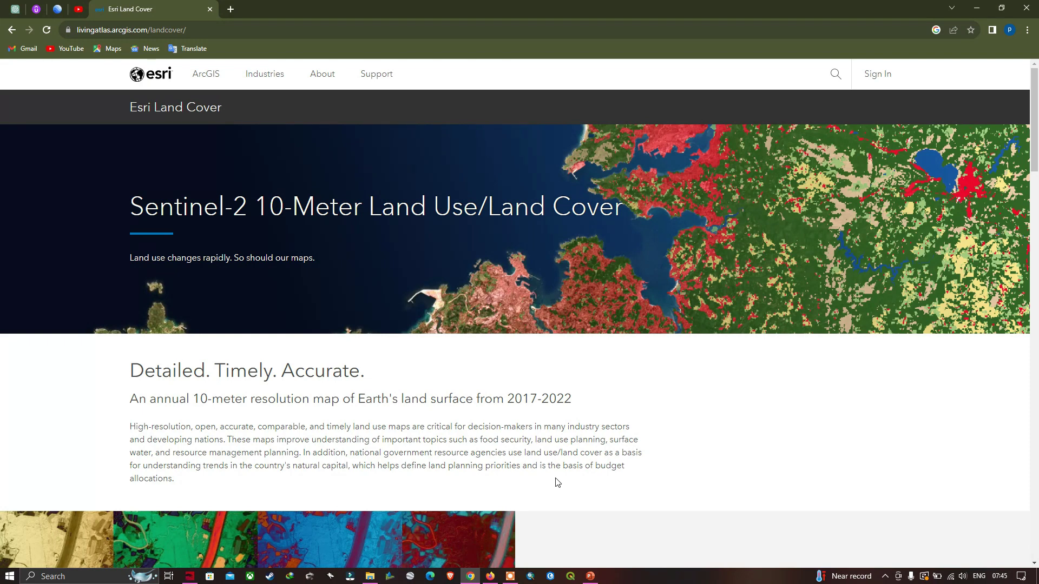
Read through the Sentinel-2 10-Meter Land Use/Land Cover page, from the introduction to the embedded comparison map
{"action": "scroll", "coordinate": [557, 482], "scroll_direction": "down", "scroll_amount": 6}
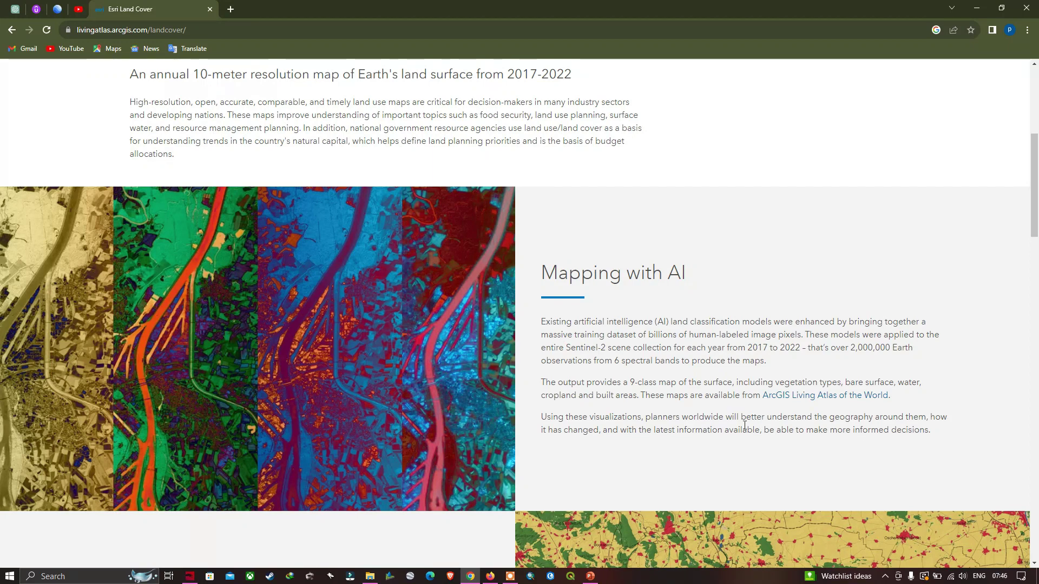
{"action": "scroll", "coordinate": [744, 425], "scroll_direction": "down", "scroll_amount": 5}
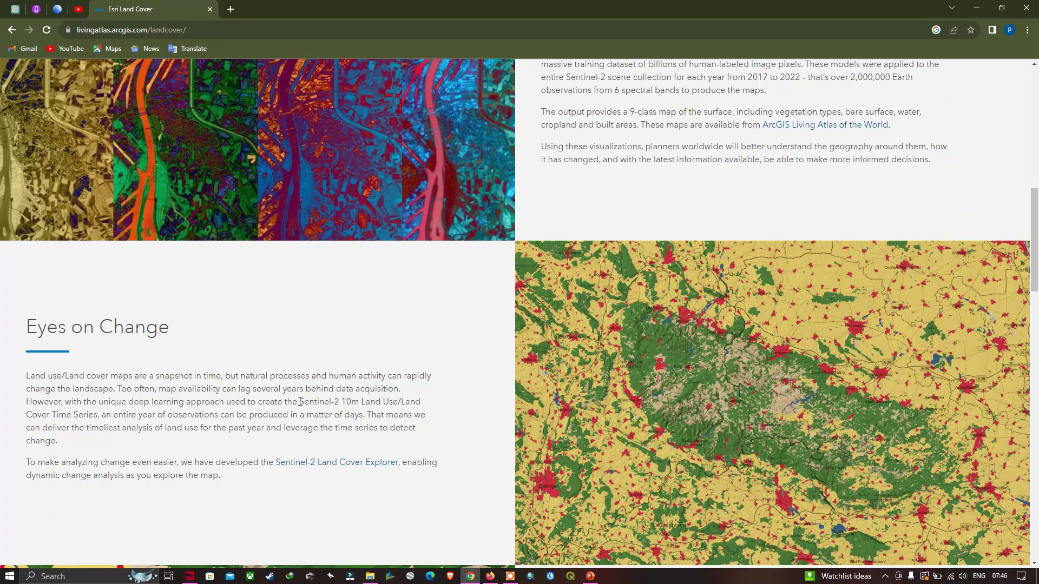
{"action": "left_click_drag", "start_coordinate": [300, 402], "coordinate": [339, 402]}
{"action": "scroll", "coordinate": [440, 481], "scroll_direction": "down", "scroll_amount": 5}
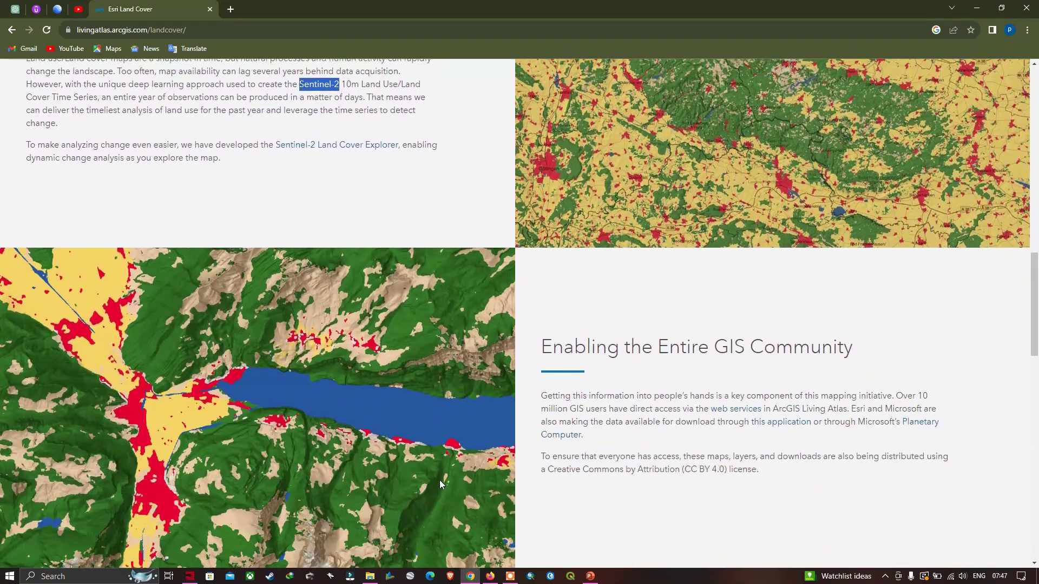
{"action": "scroll", "coordinate": [440, 482], "scroll_direction": "down", "scroll_amount": 2}
{"action": "scroll", "coordinate": [440, 481], "scroll_direction": "down", "scroll_amount": 2}
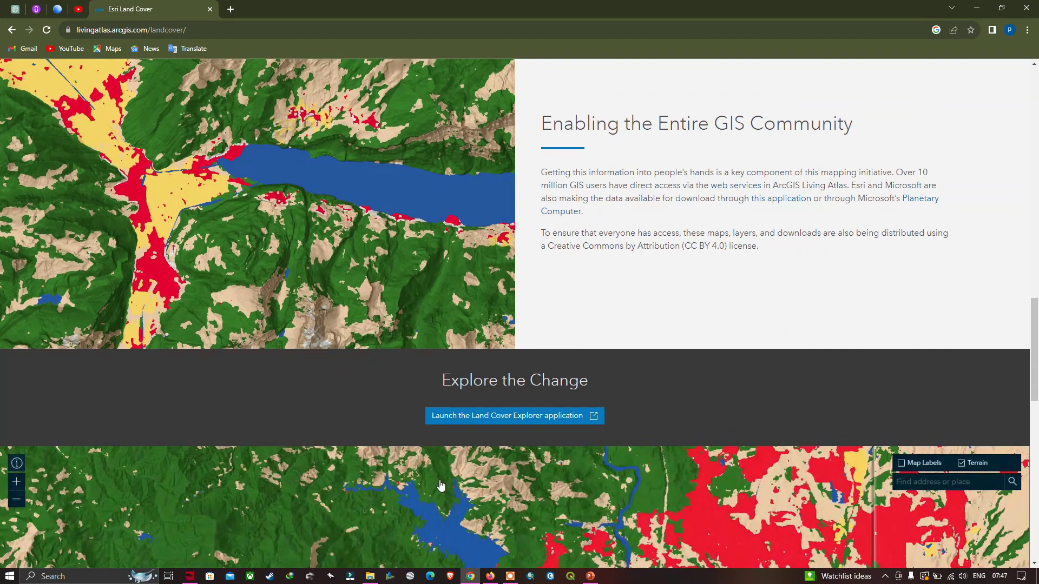
{"action": "scroll", "coordinate": [439, 485], "scroll_direction": "down", "scroll_amount": 5}
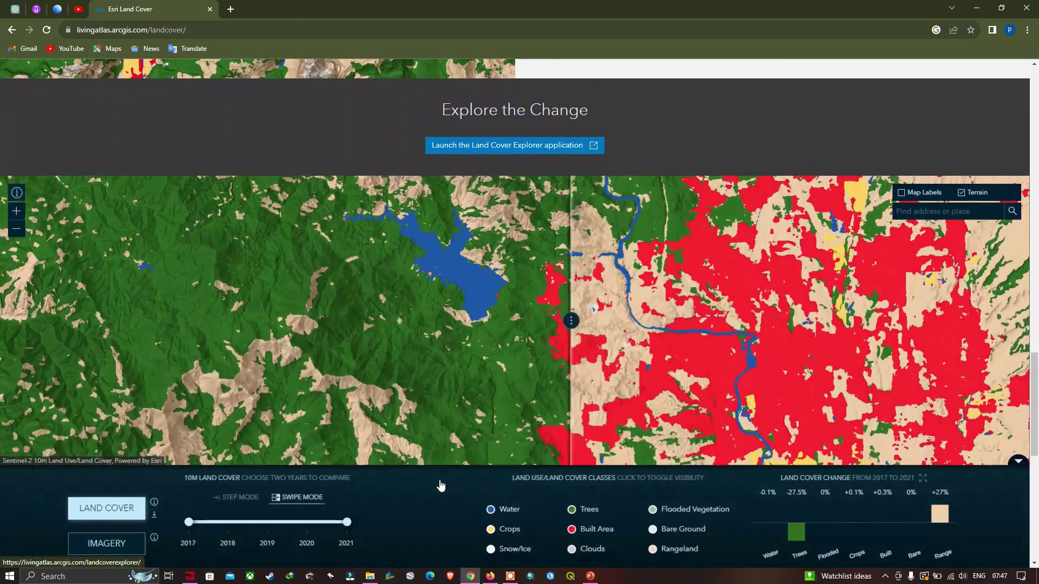
{"action": "scroll", "coordinate": [441, 485], "scroll_direction": "down", "scroll_amount": 1}
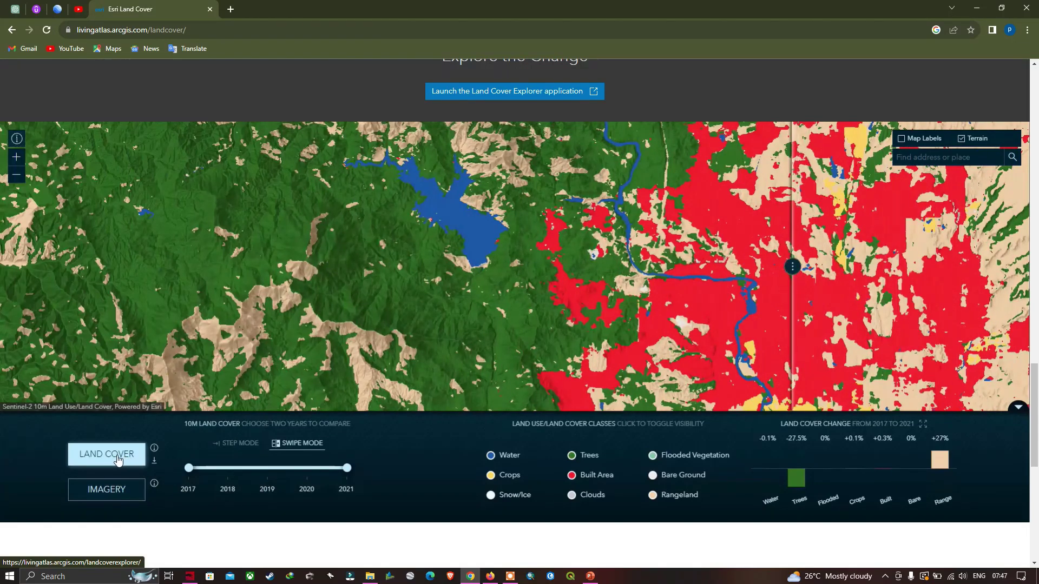
Launch the Land Cover Explorer application and examine the enlarged yearly land cover chart for a wider map extent
{"action": "left_click", "coordinate": [902, 142]}
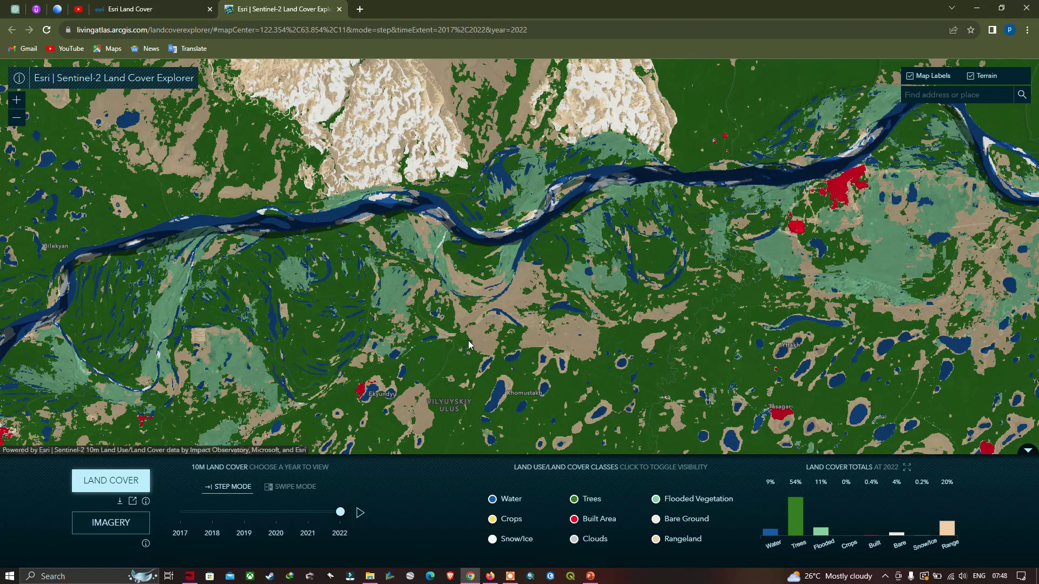
{"action": "scroll", "coordinate": [486, 329], "scroll_direction": "down", "scroll_amount": 2}
{"action": "scroll", "coordinate": [487, 333], "scroll_direction": "down", "scroll_amount": 2}
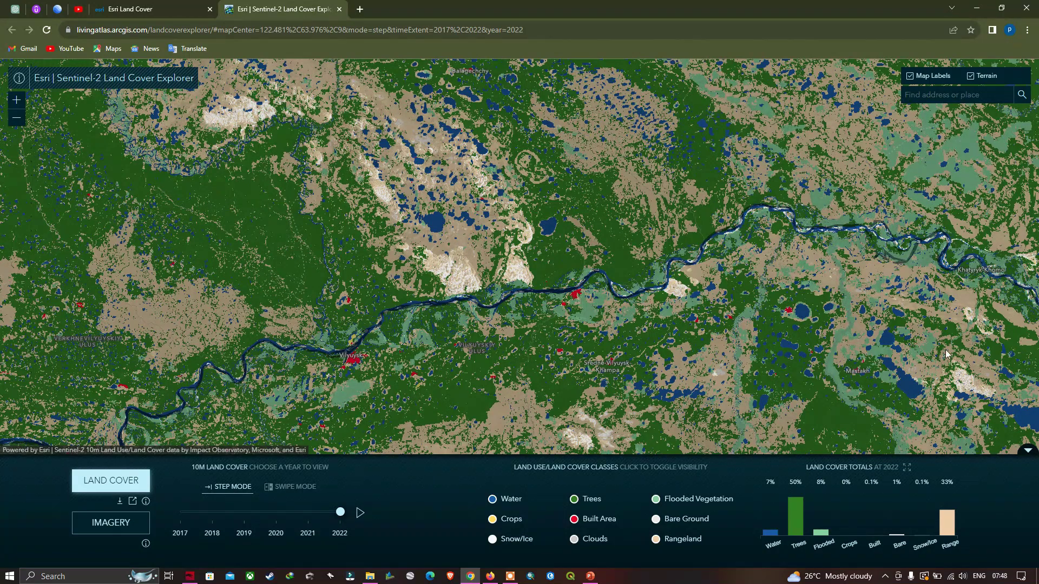
{"action": "left_click", "coordinate": [907, 468]}
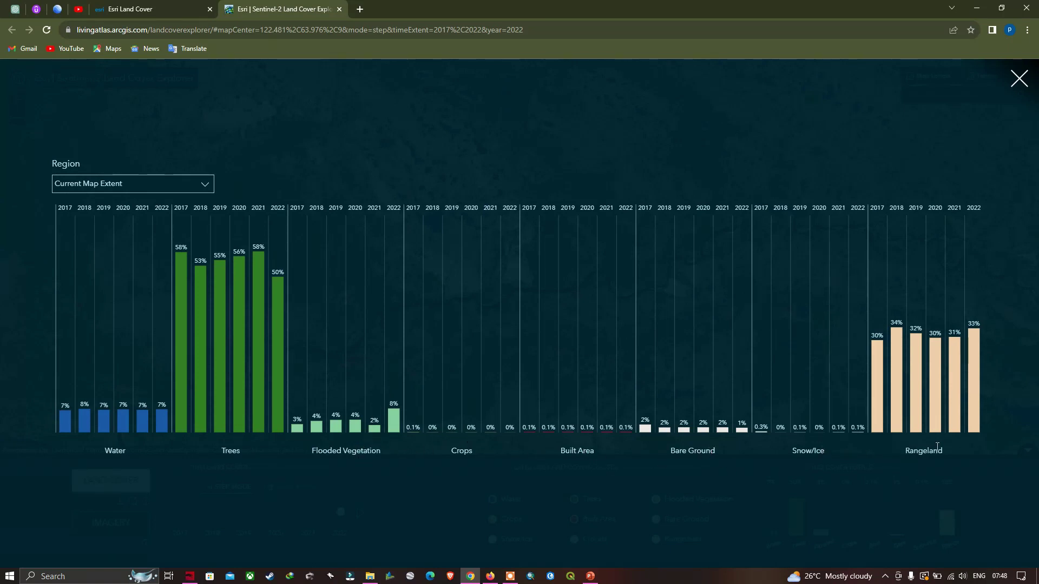
{"action": "left_click", "coordinate": [1019, 80]}
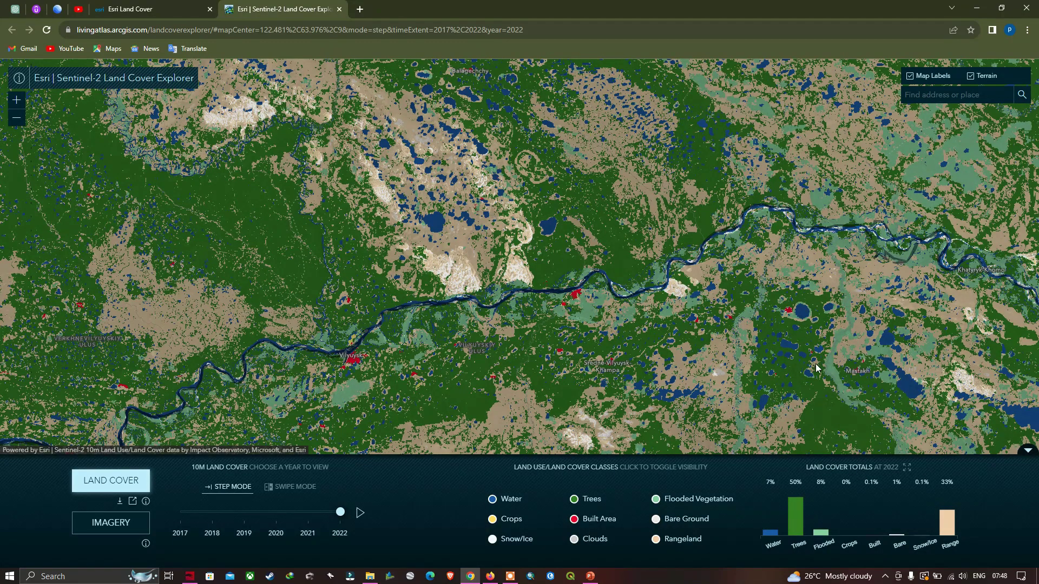
Bring the area around Beijing into view and examine its enlarged yearly land cover chart, then return to the map
{"action": "scroll", "coordinate": [615, 310], "scroll_direction": "down", "scroll_amount": 1}
{"action": "scroll", "coordinate": [615, 306], "scroll_direction": "down", "scroll_amount": 1}
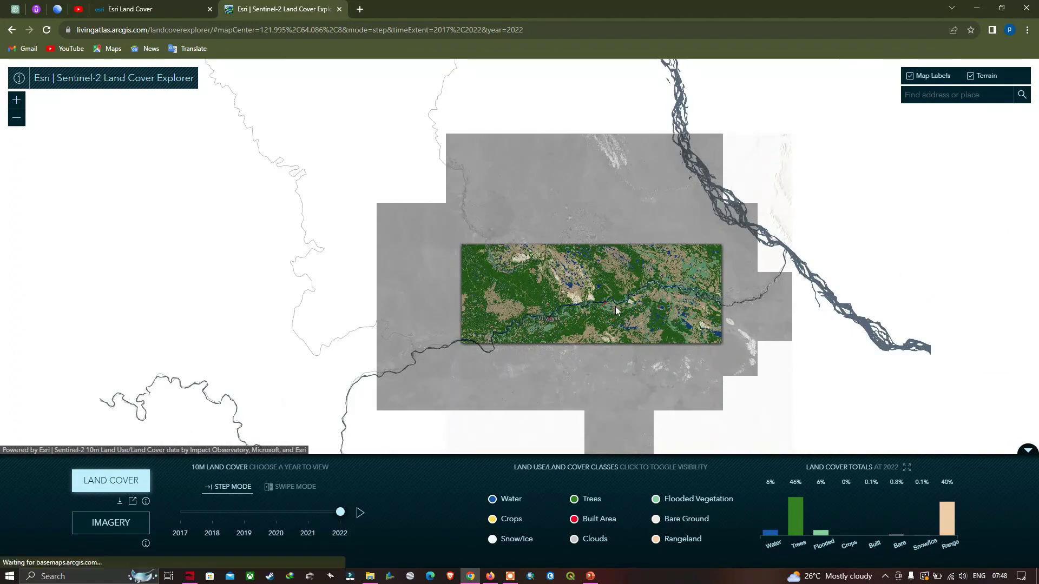
{"action": "scroll", "coordinate": [628, 331], "scroll_direction": "down", "scroll_amount": 1}
{"action": "left_click_drag", "start_coordinate": [638, 334], "coordinate": [377, 147]}
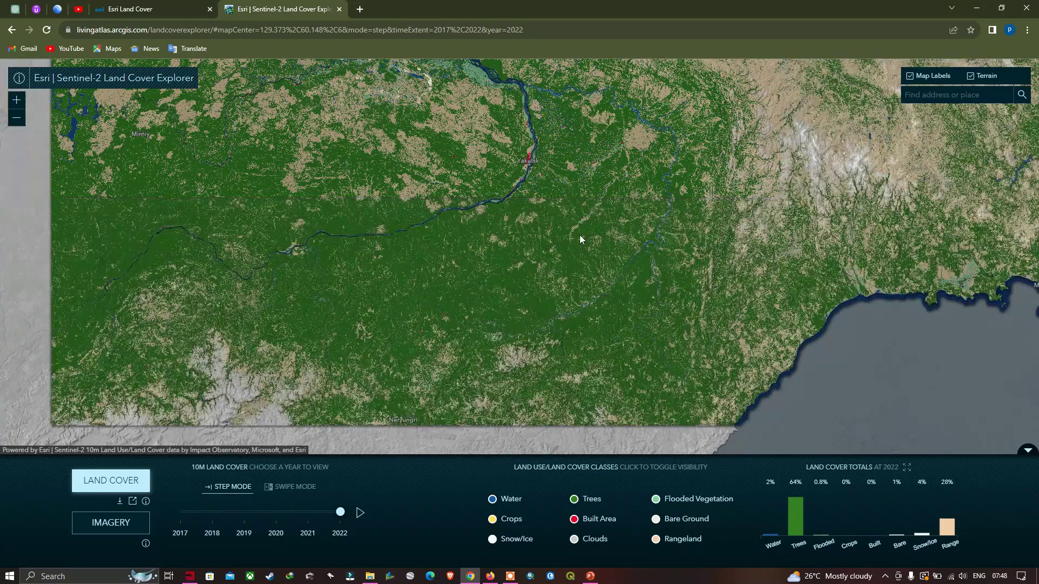
{"action": "left_click_drag", "start_coordinate": [579, 235], "coordinate": [581, 193]}
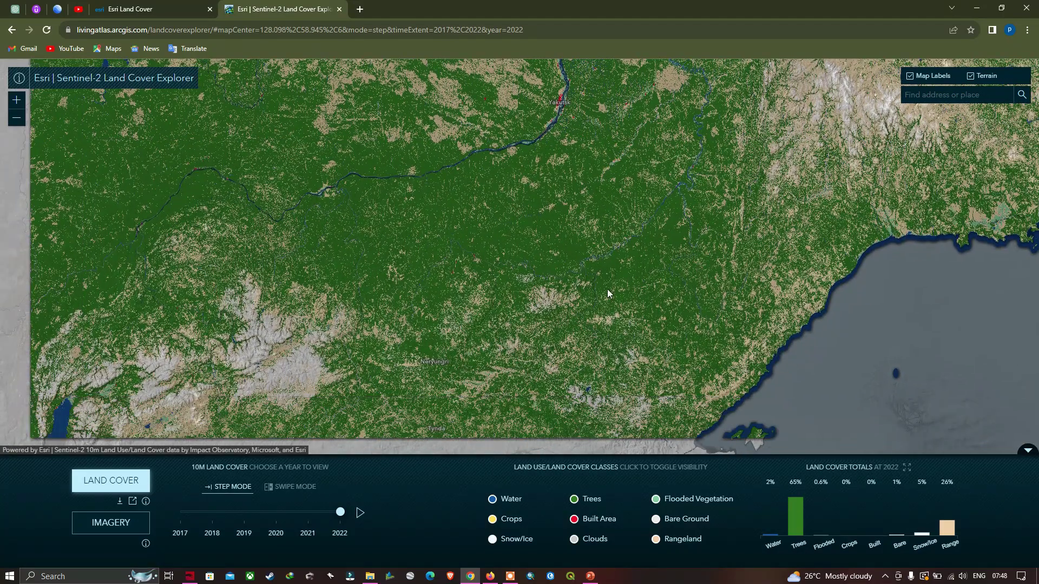
{"action": "scroll", "coordinate": [643, 287], "scroll_direction": "down", "scroll_amount": 2}
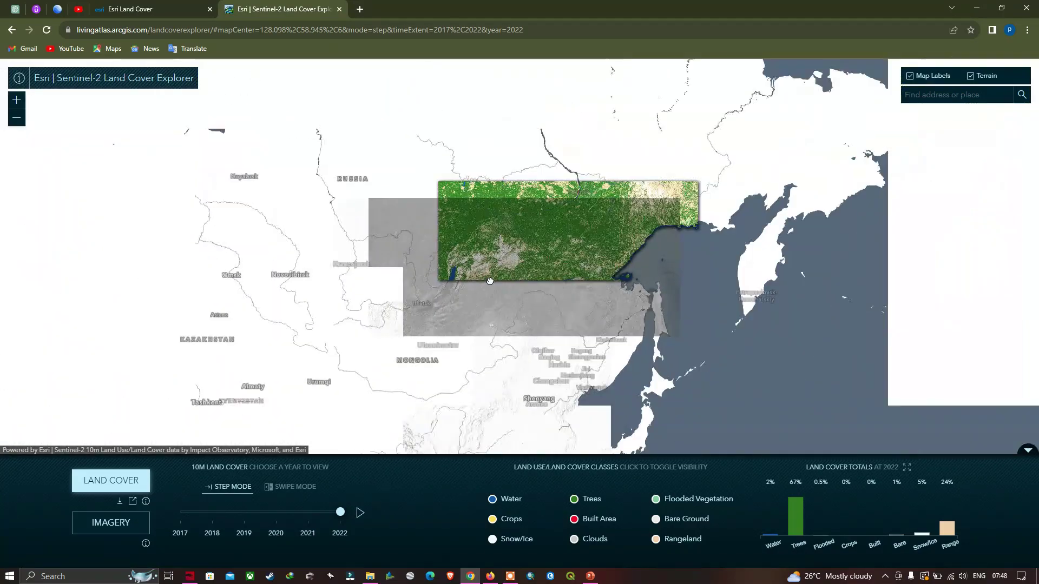
{"action": "scroll", "coordinate": [490, 281], "scroll_direction": "up", "scroll_amount": 2}
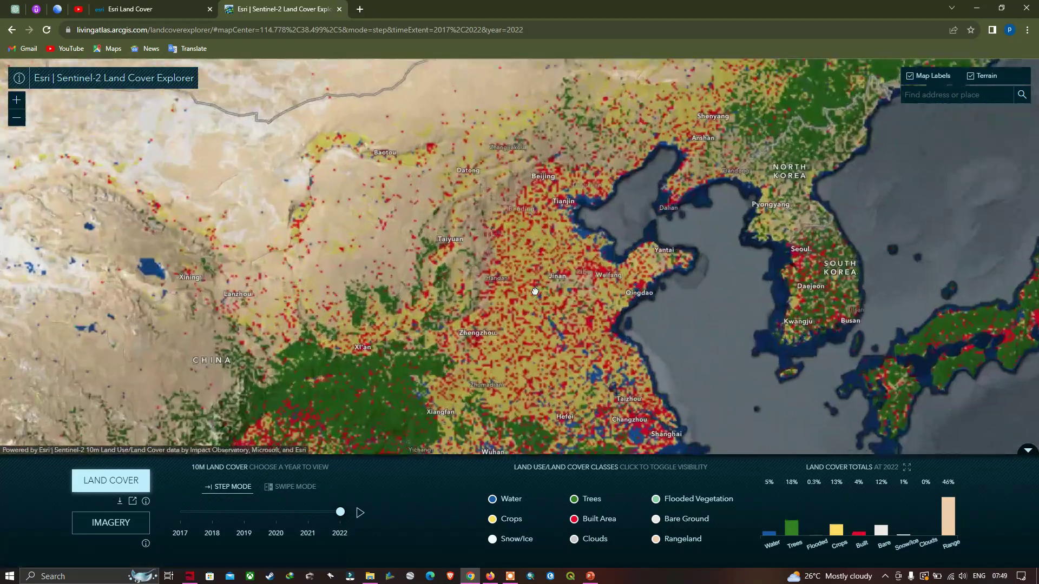
{"action": "left_click_drag", "start_coordinate": [583, 215], "coordinate": [567, 231]}
{"action": "left_click_drag", "start_coordinate": [543, 126], "coordinate": [533, 227]}
{"action": "scroll", "coordinate": [533, 227], "scroll_direction": "up", "scroll_amount": 2}
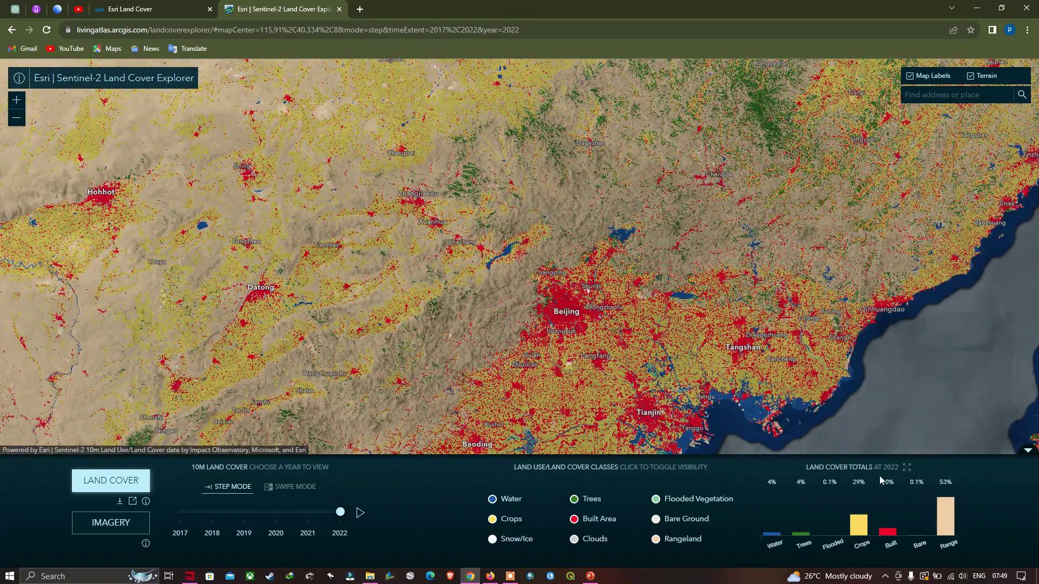
{"action": "left_click", "coordinate": [908, 469]}
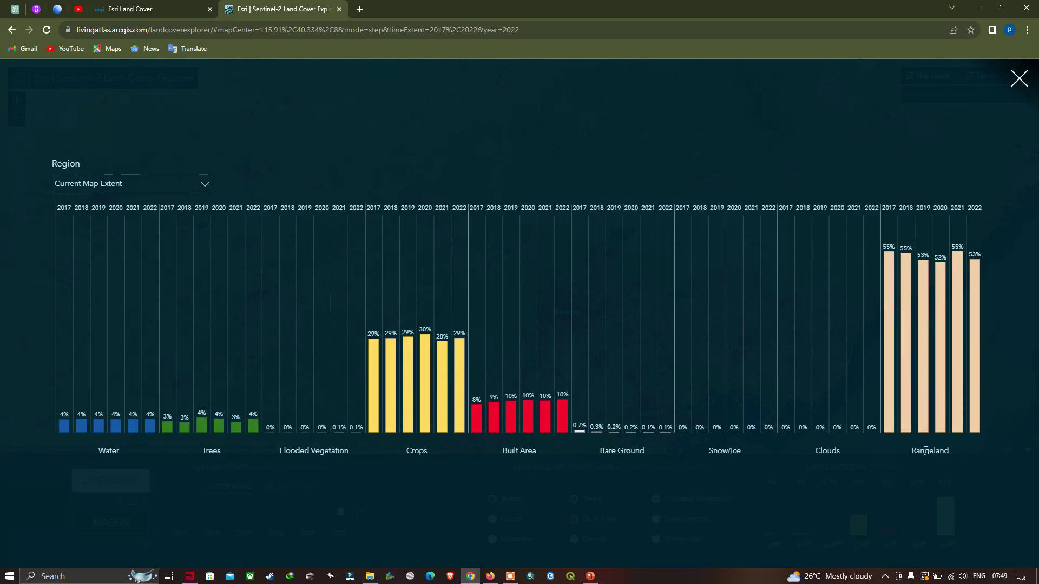
{"action": "left_click", "coordinate": [1007, 94]}
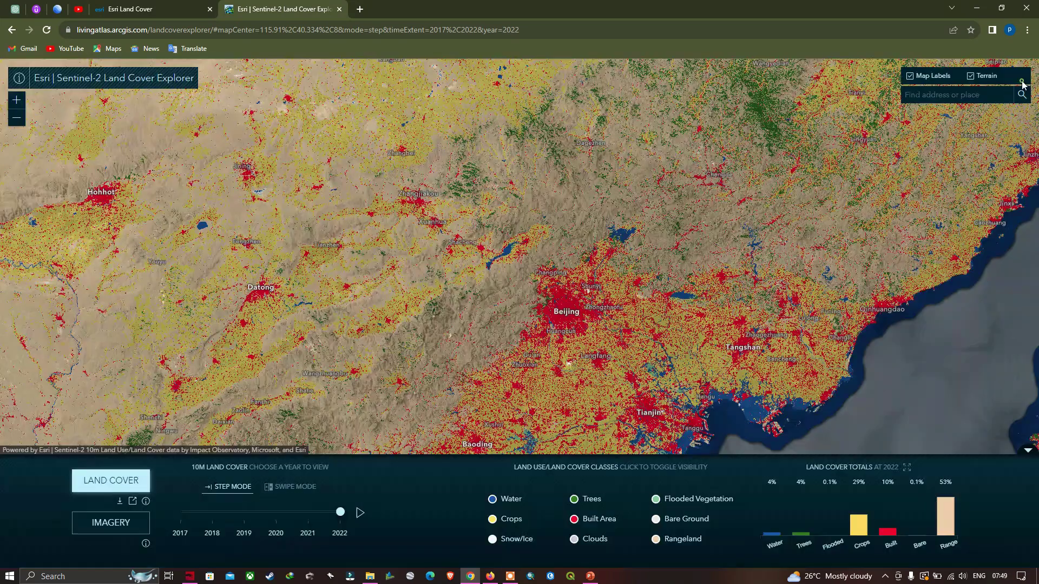
Close the Land Cover Explorer, launch it again from the Esri Land Cover page, and frame the Chennai region
{"action": "key", "text": "ctrl+w"}
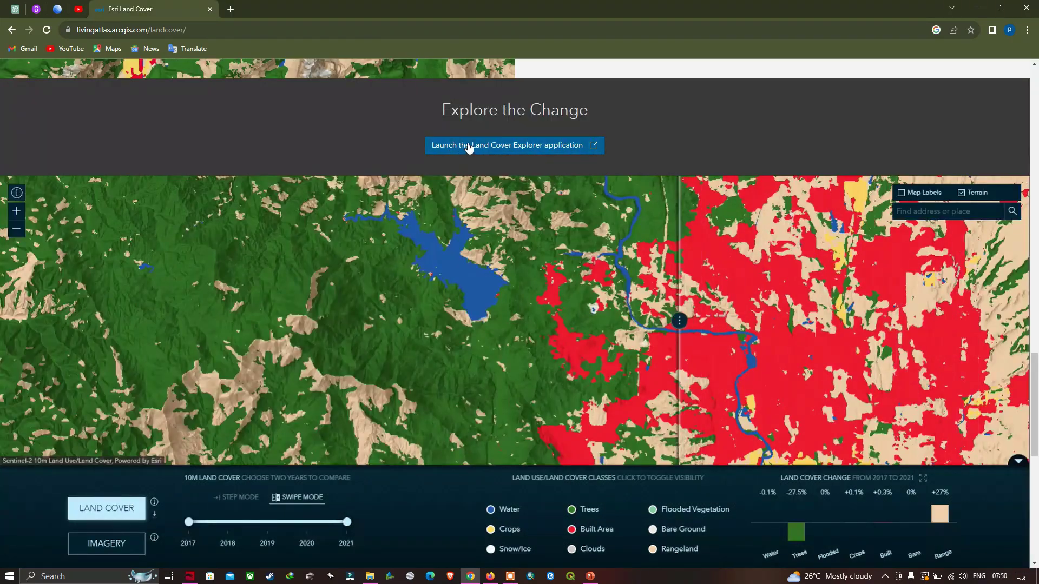
{"action": "left_click", "coordinate": [591, 150]}
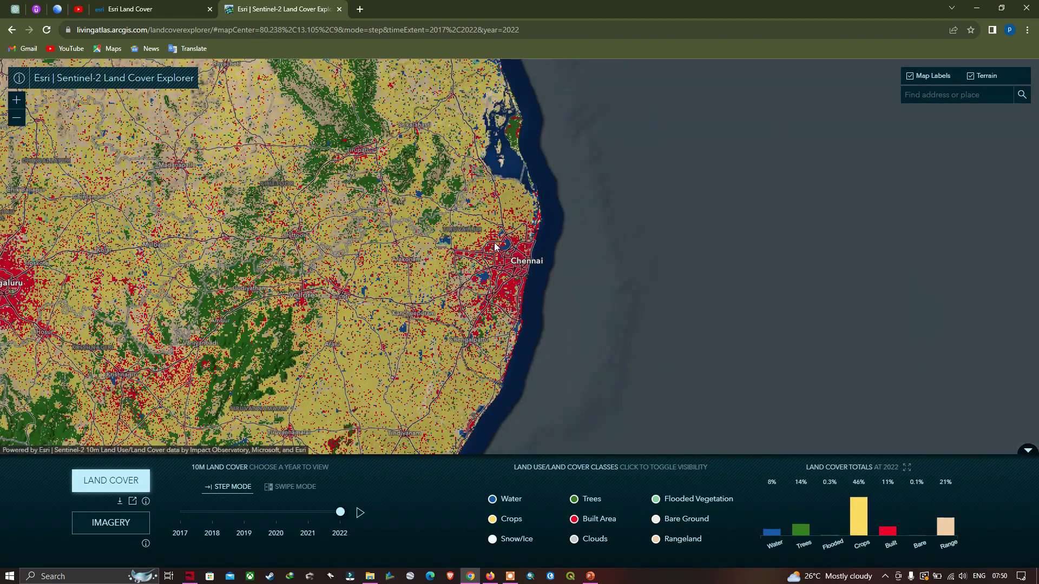
{"action": "scroll", "coordinate": [495, 247], "scroll_direction": "up", "scroll_amount": 1}
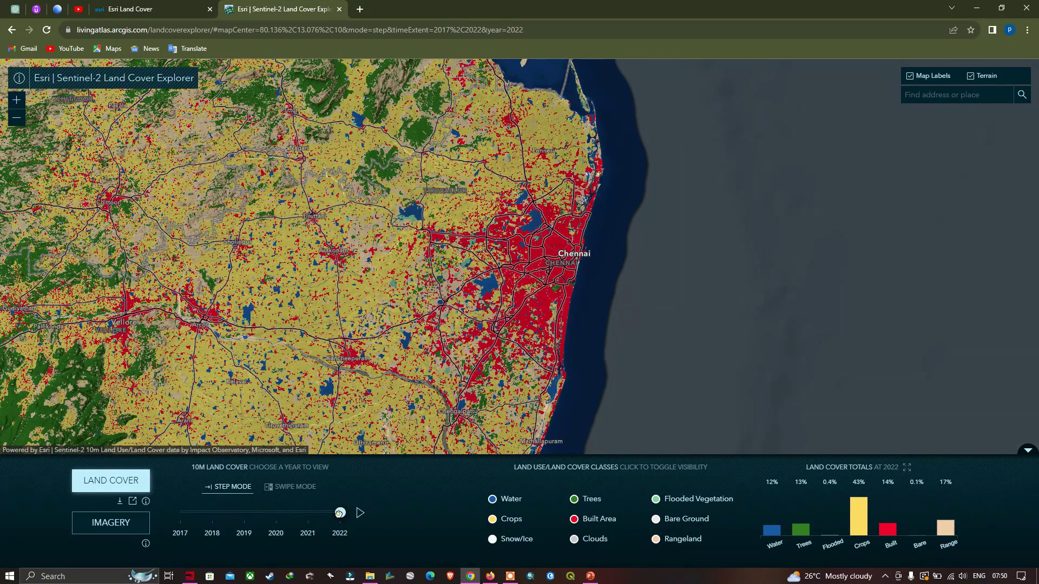
Set the displayed land cover year to 2017, play the yearly animation for the Chennai region, and stop it at 2020
{"action": "left_click_drag", "start_coordinate": [339, 513], "coordinate": [189, 518]}
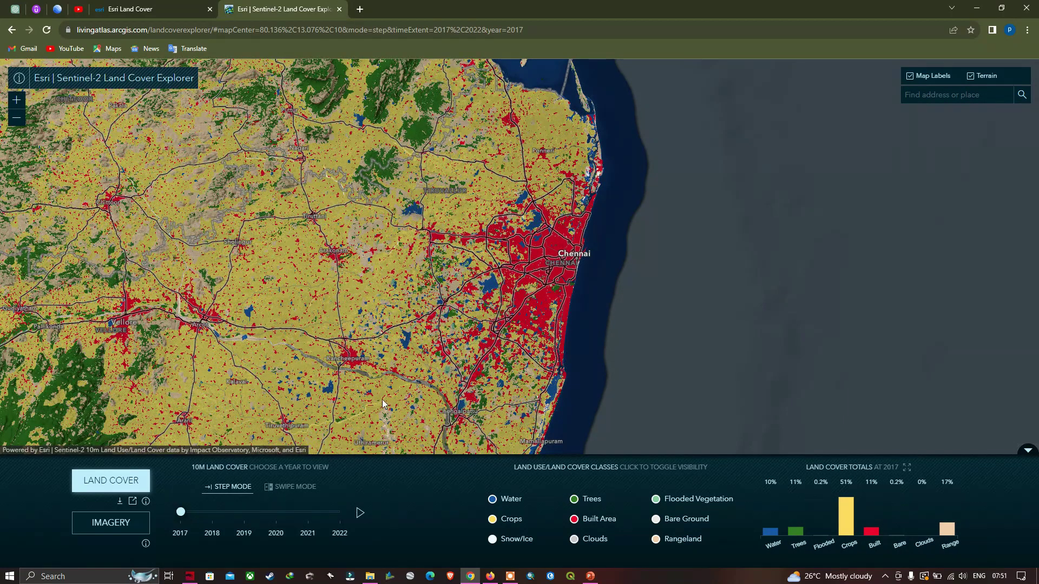
{"action": "left_click", "coordinate": [360, 514]}
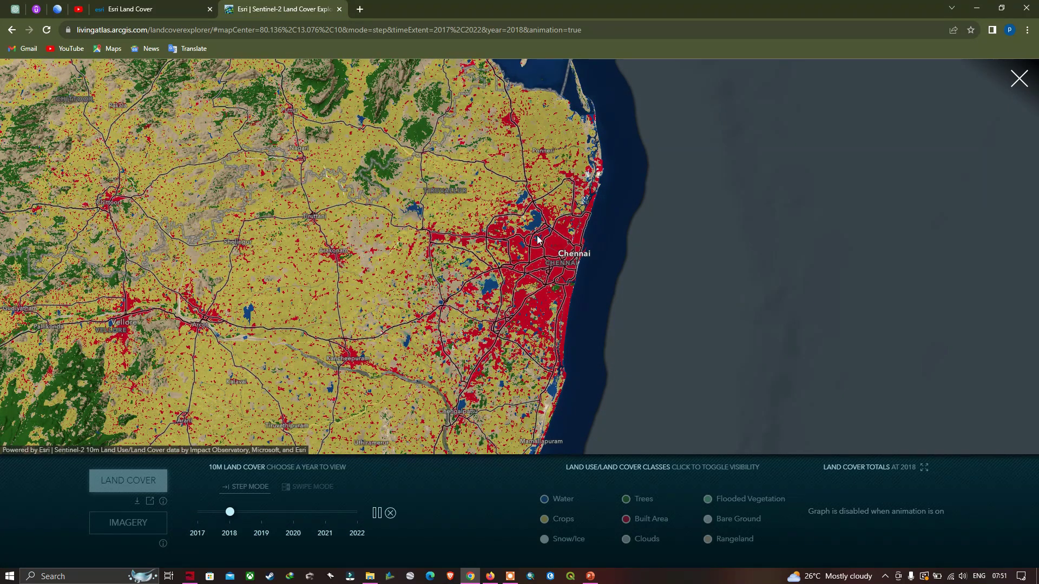
{"action": "left_click", "coordinate": [390, 513]}
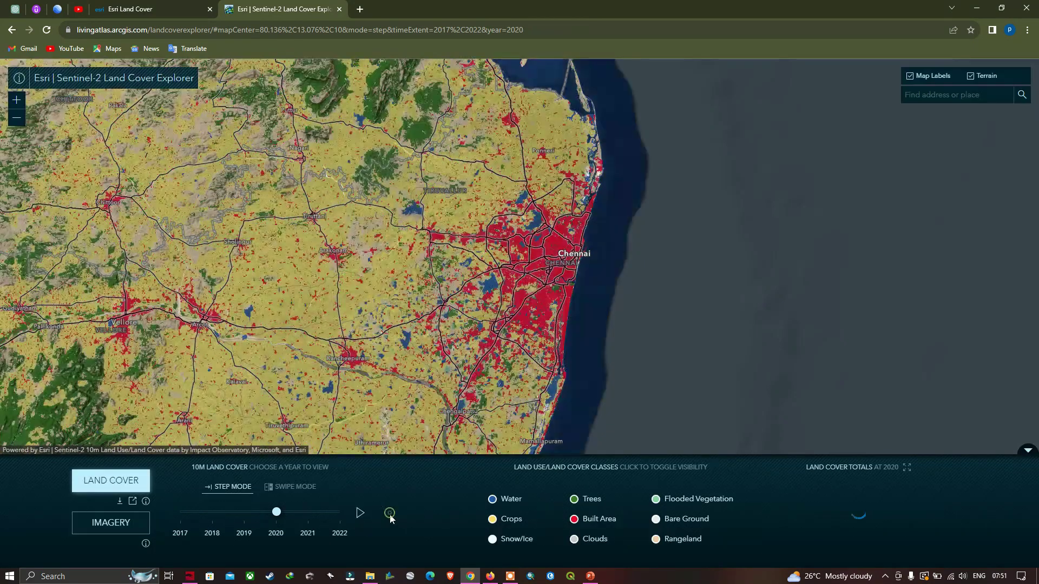
Read the descriptions of land cover classes such as Crops, Flooded Vegetation and Rangeland
{"action": "mouse_move", "coordinate": [529, 502]}
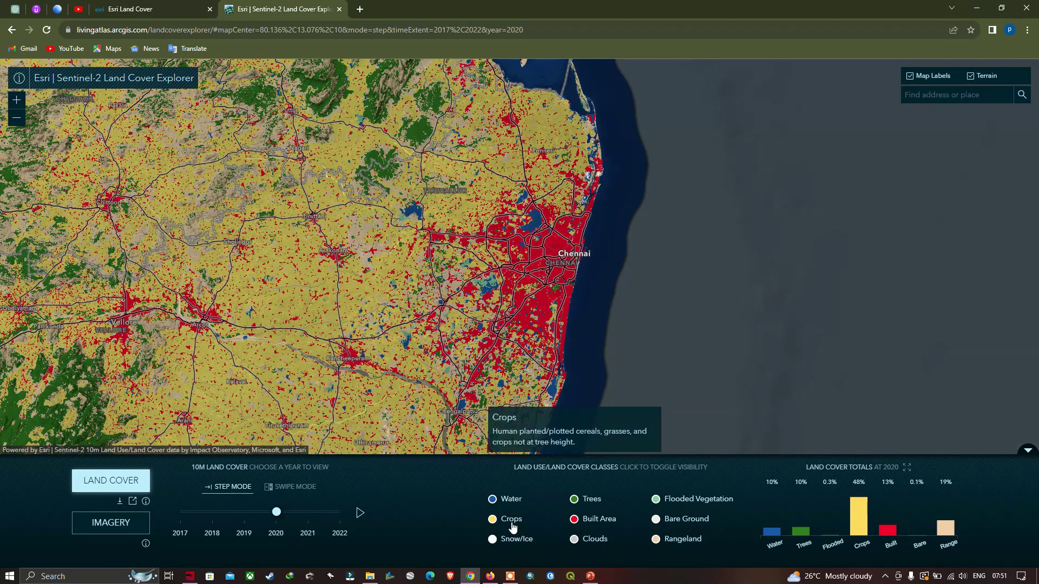
{"action": "mouse_move", "coordinate": [521, 544]}
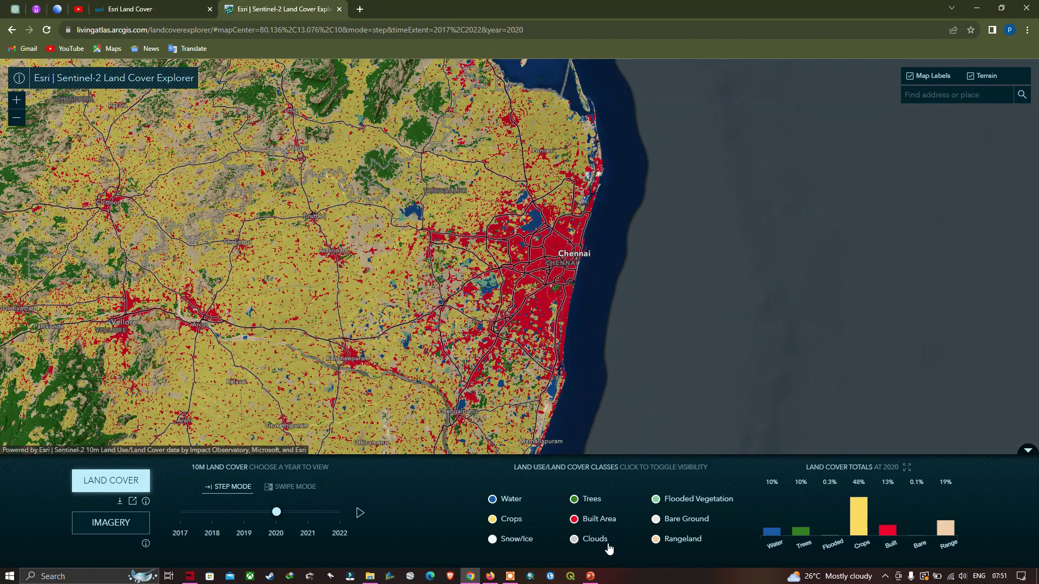
{"action": "mouse_move", "coordinate": [692, 506]}
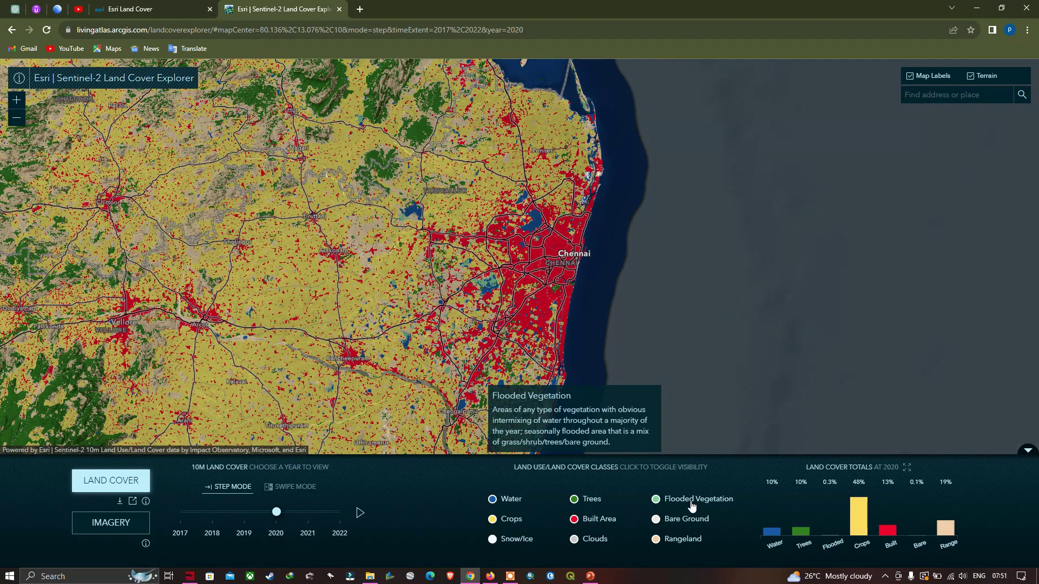
{"action": "mouse_move", "coordinate": [690, 546]}
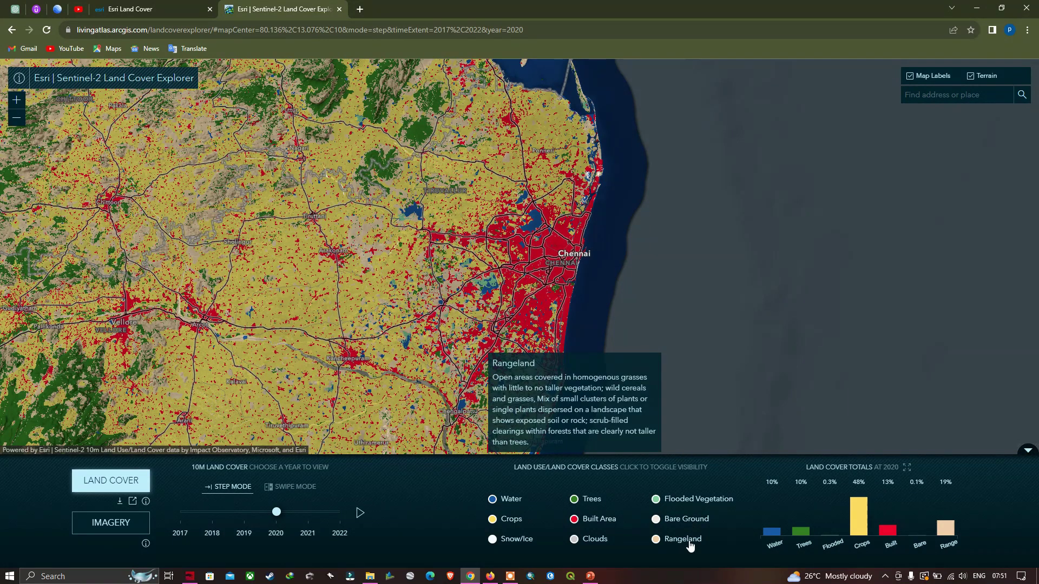
Open the information page of the Sentinel-2 10m Land Use/Land Cover Time Series layer and load the layer in Map Viewer
{"action": "left_click", "coordinate": [146, 503]}
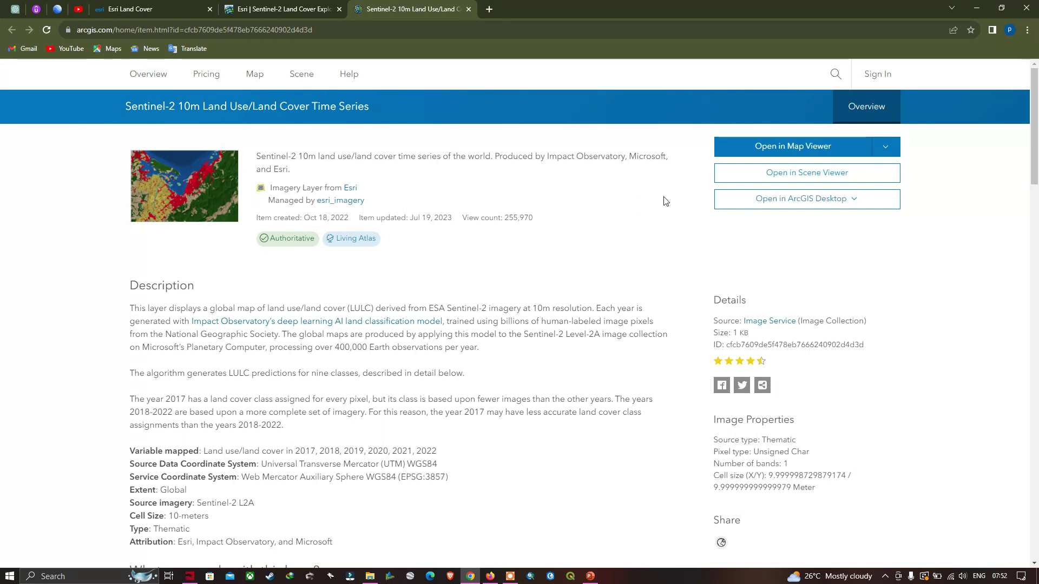
{"action": "left_click", "coordinate": [797, 153]}
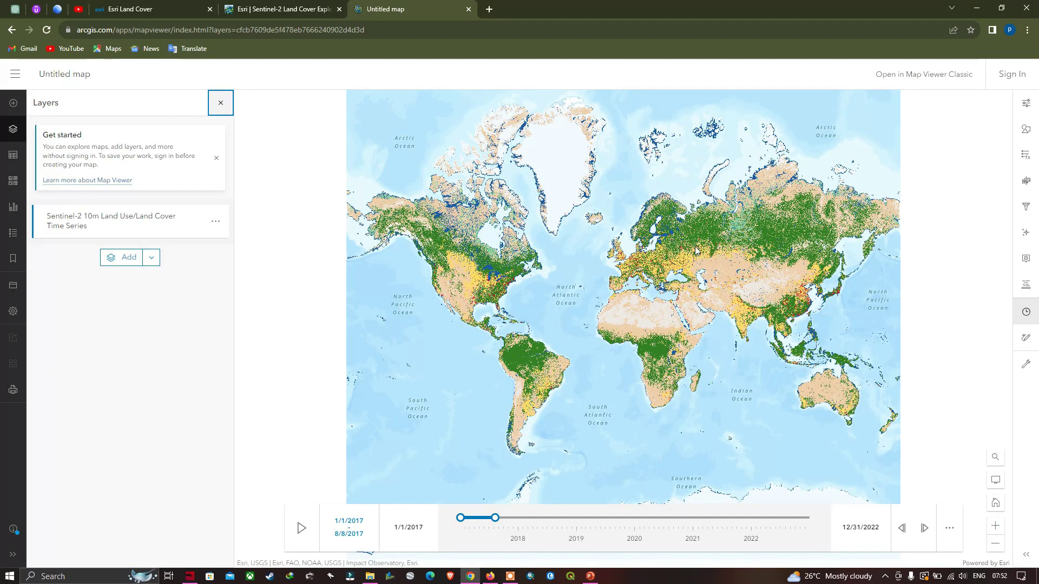
Frame southern India around Chennai on the map and display the legend of the land cover time series layer
{"action": "scroll", "coordinate": [740, 230], "scroll_direction": "up", "scroll_amount": 1}
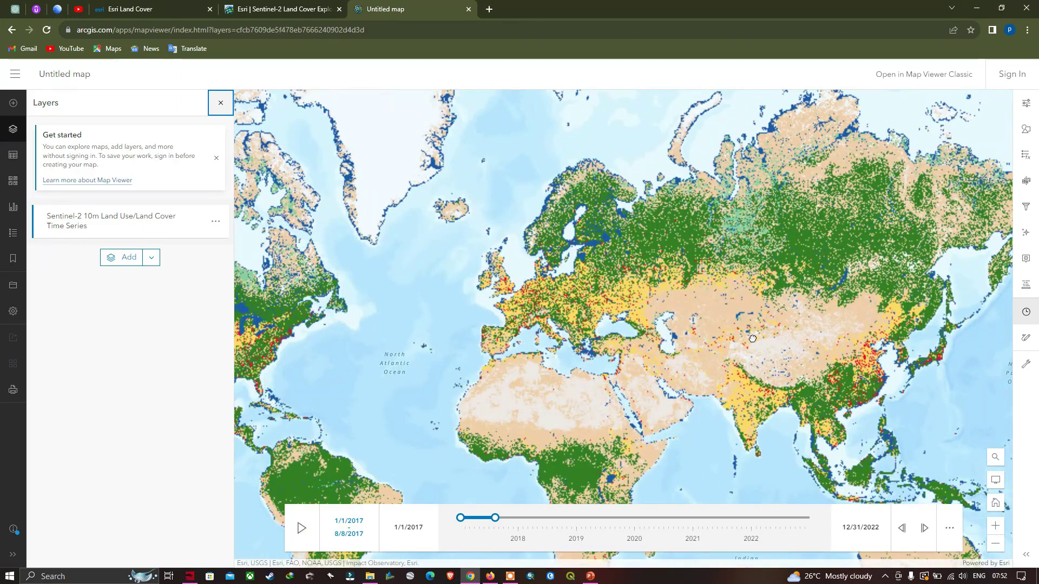
{"action": "left_click_drag", "start_coordinate": [771, 382], "coordinate": [673, 329]}
{"action": "scroll", "coordinate": [541, 336], "scroll_direction": "up", "scroll_amount": 5}
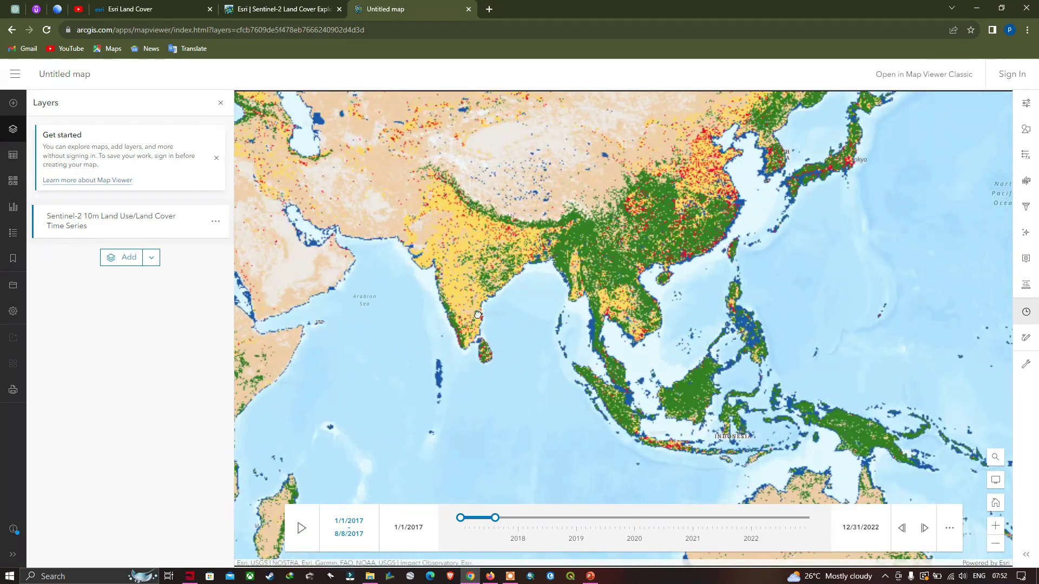
{"action": "scroll", "coordinate": [478, 332], "scroll_direction": "up", "scroll_amount": 1}
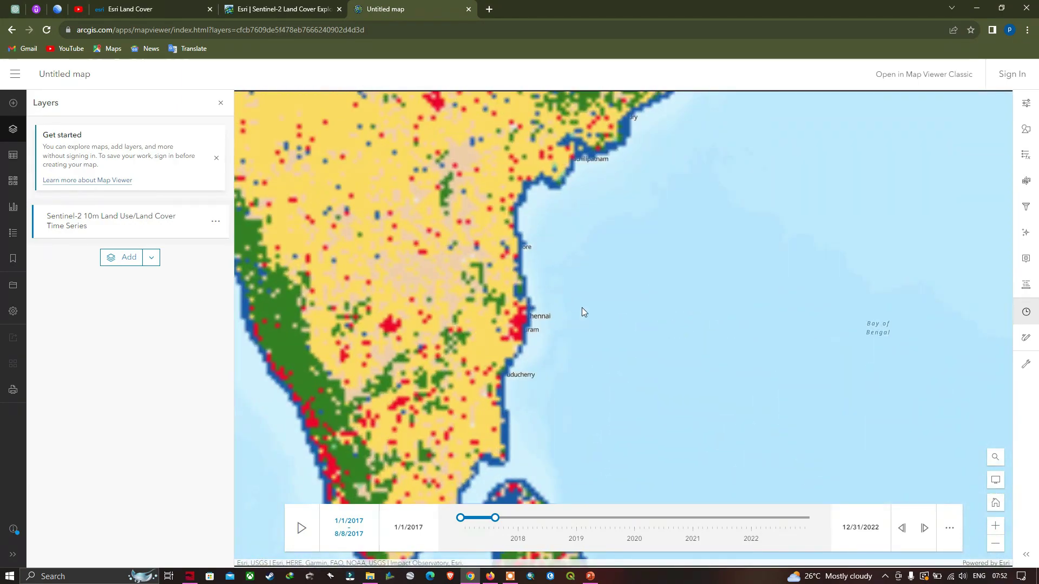
{"action": "left_click_drag", "start_coordinate": [611, 284], "coordinate": [692, 240]}
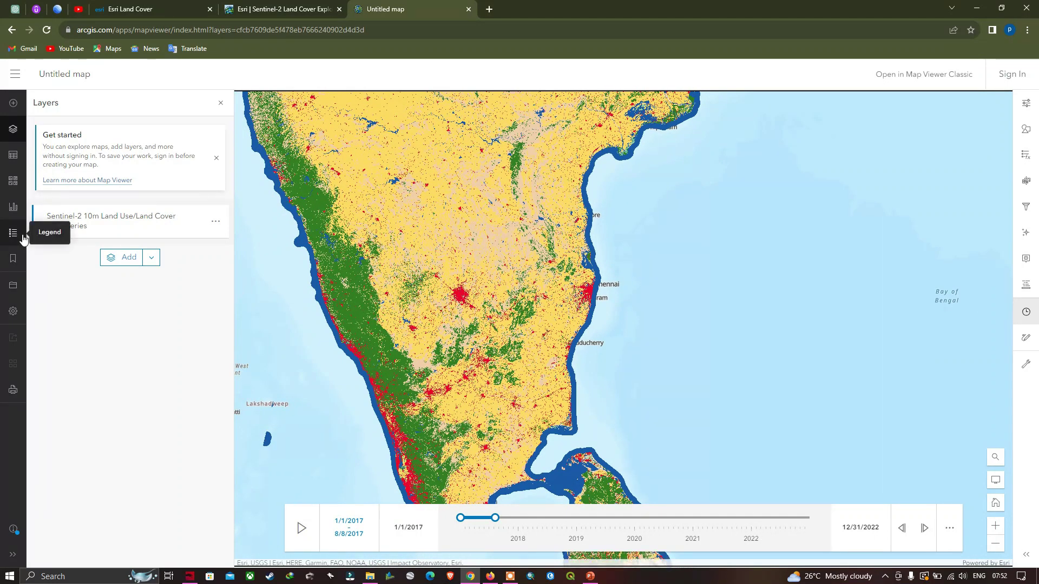
{"action": "left_click", "coordinate": [14, 238]}
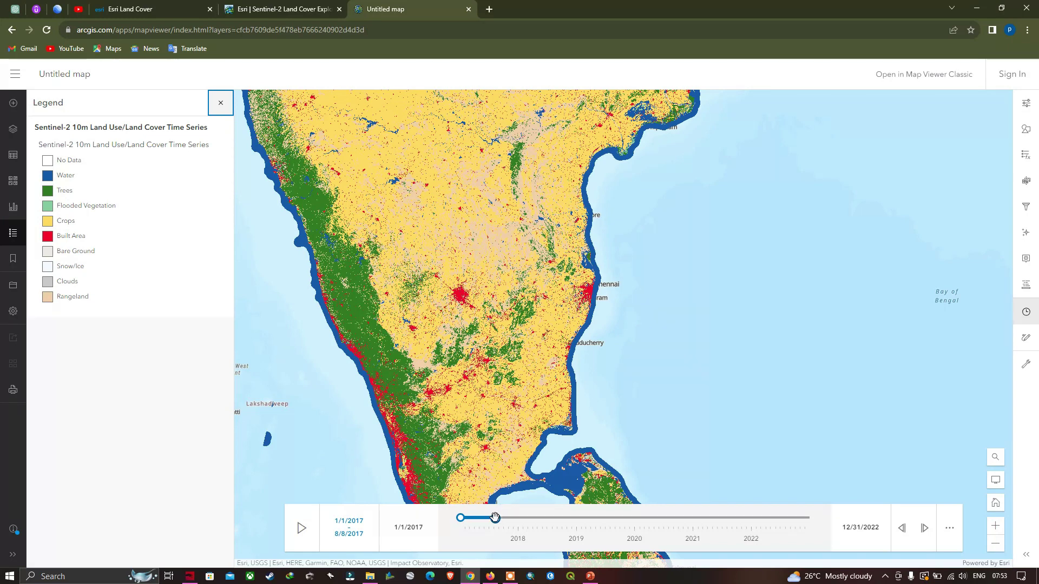
Extend the end of the time range to 3/14/2021, return it to the start of the timeline, and play the time animation
{"action": "left_click_drag", "start_coordinate": [495, 518], "coordinate": [698, 527]}
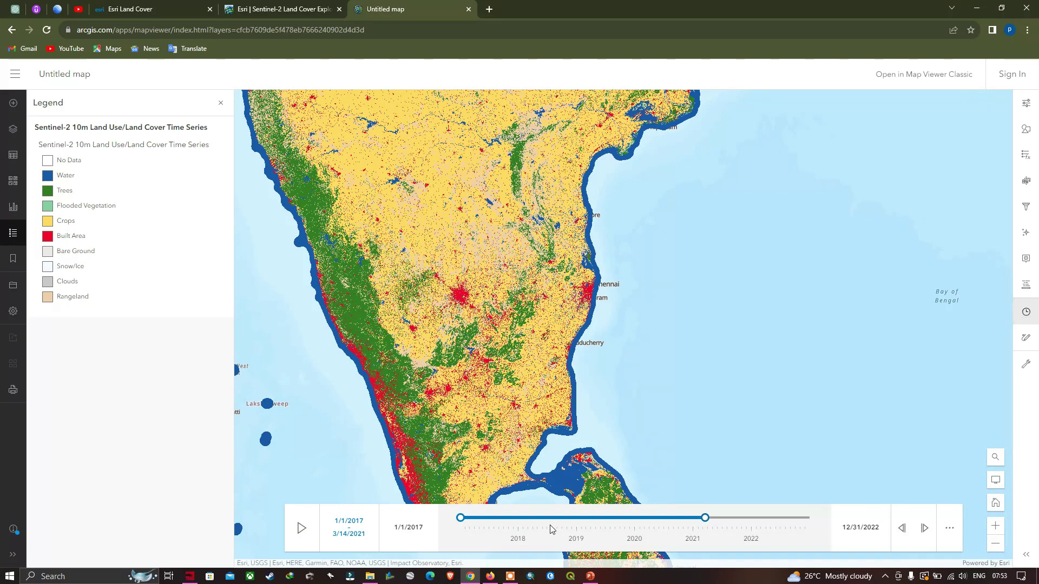
{"action": "left_click_drag", "start_coordinate": [705, 518], "coordinate": [459, 531]}
{"action": "left_click", "coordinate": [302, 529]}
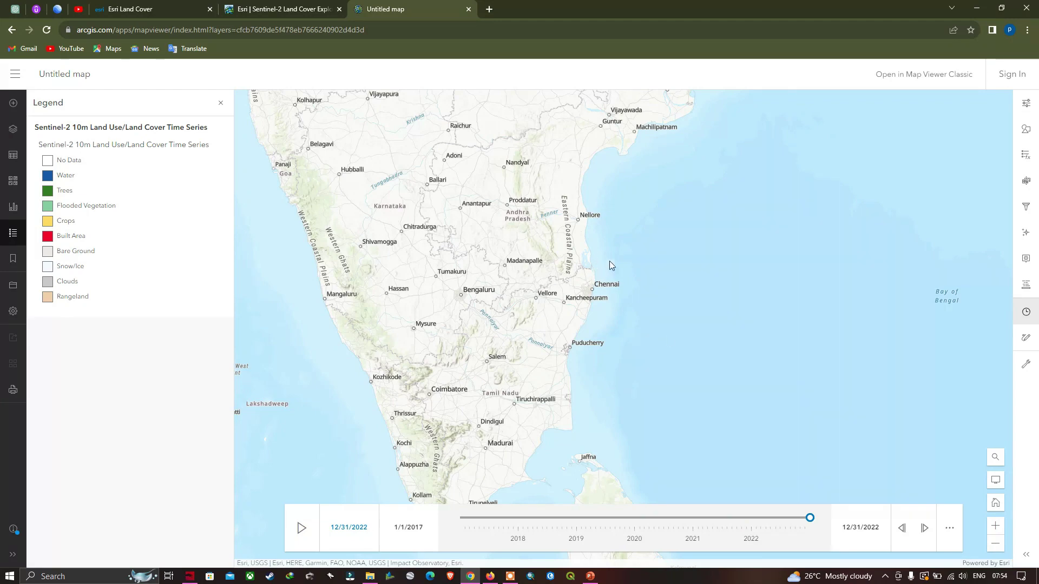
Return to the Esri Land Cover page, go to its Land Cover Explorer, and open the Sentinel-2 10m Land Use/Land Cover download map
{"action": "left_click", "coordinate": [167, 15]}
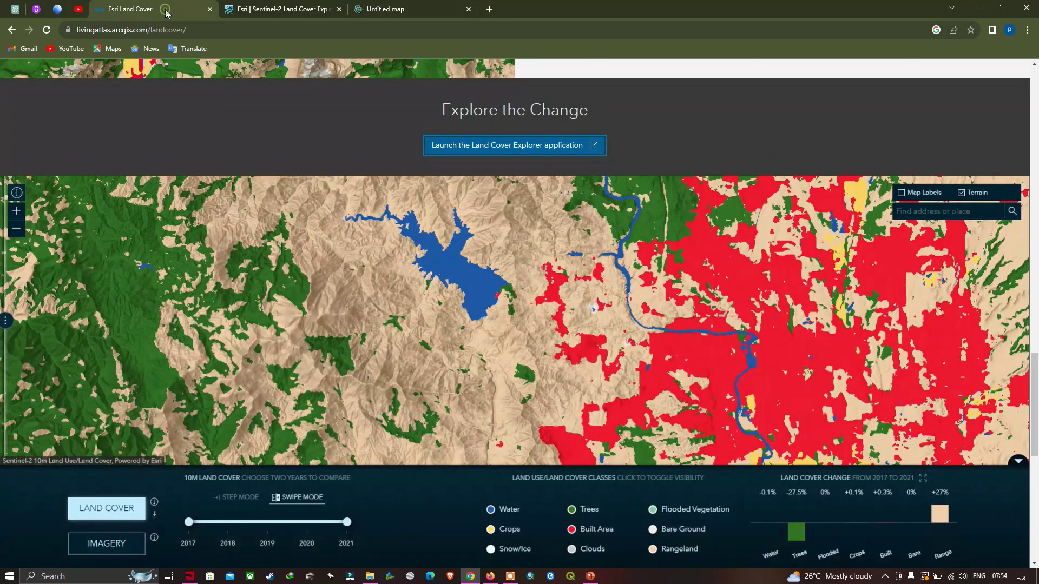
{"action": "left_click", "coordinate": [154, 514]}
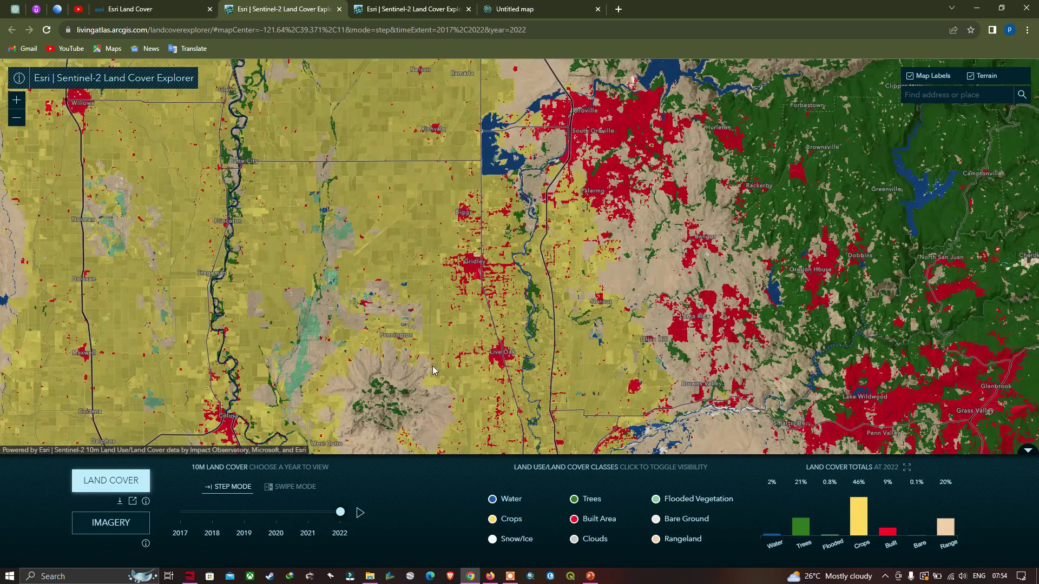
{"action": "left_click", "coordinate": [120, 503]}
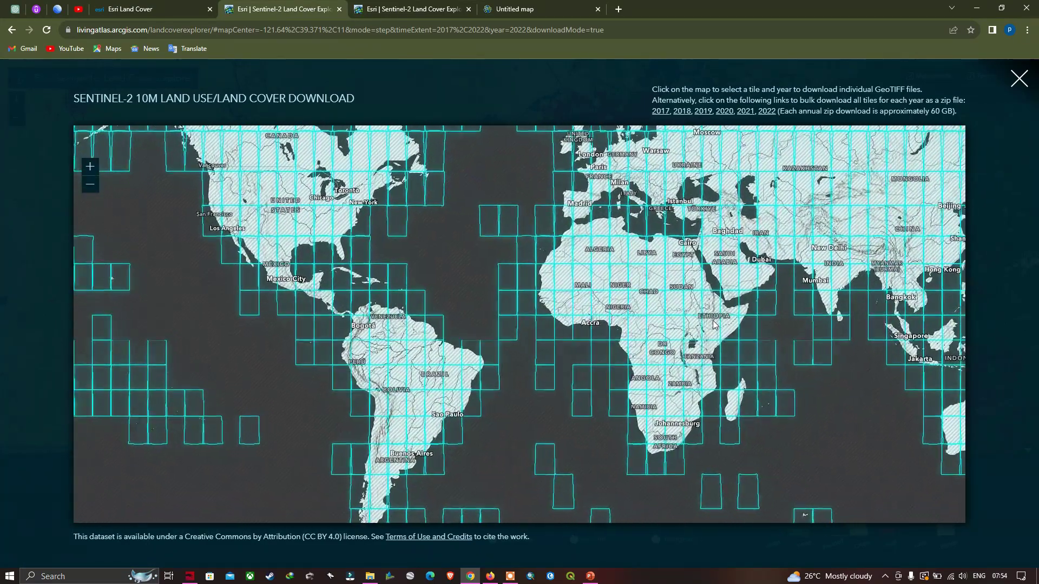
Select the tile covering Chennai on the download map and download its 2022 GeoTIFF
{"action": "left_click_drag", "start_coordinate": [713, 324], "coordinate": [452, 269]}
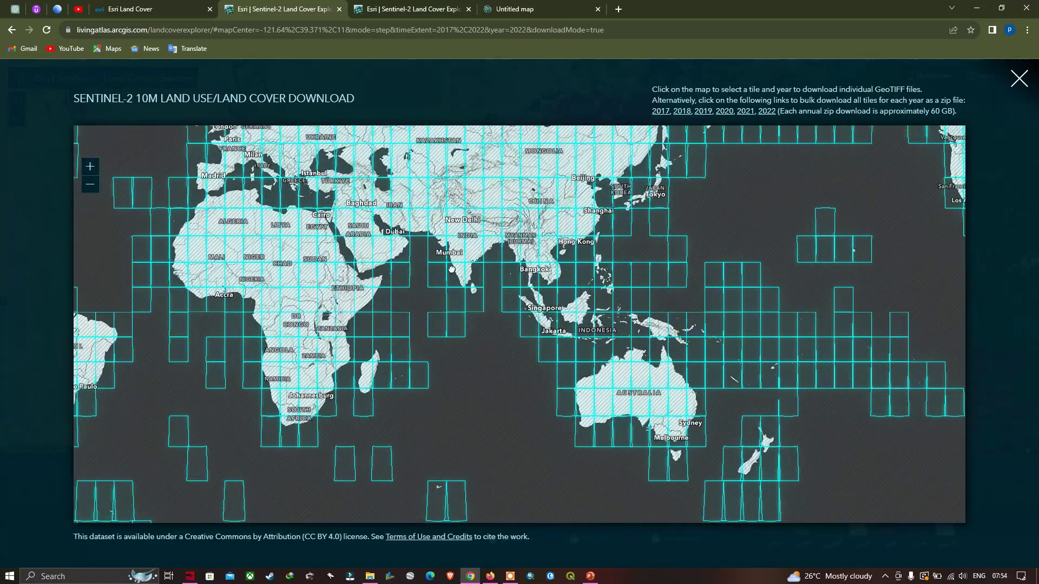
{"action": "scroll", "coordinate": [480, 267], "scroll_direction": "up", "scroll_amount": 4}
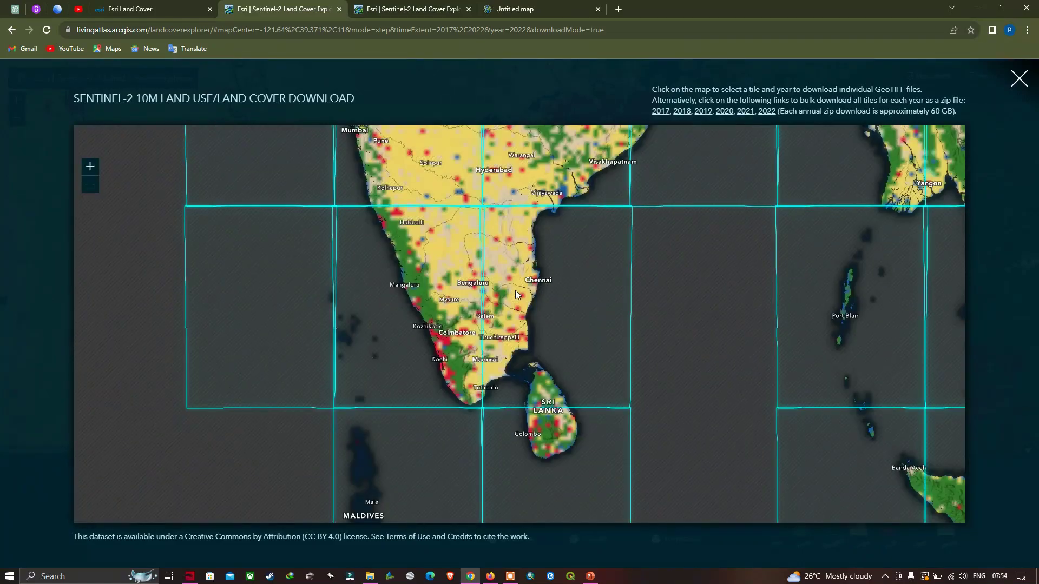
{"action": "scroll", "coordinate": [516, 295], "scroll_direction": "up", "scroll_amount": 2}
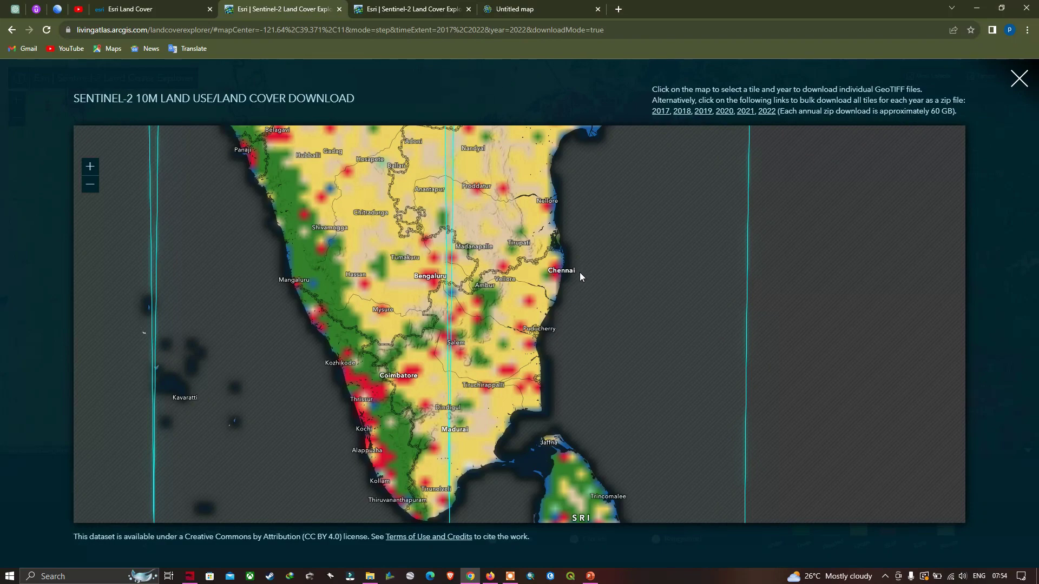
{"action": "scroll", "coordinate": [580, 274], "scroll_direction": "down", "scroll_amount": 1}
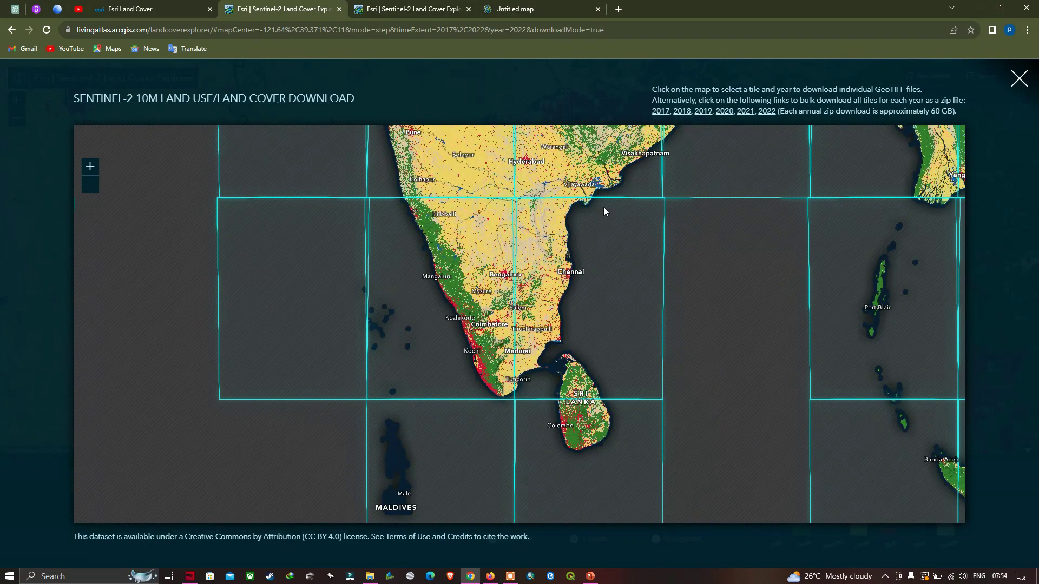
{"action": "scroll", "coordinate": [605, 211], "scroll_direction": "down", "scroll_amount": 2}
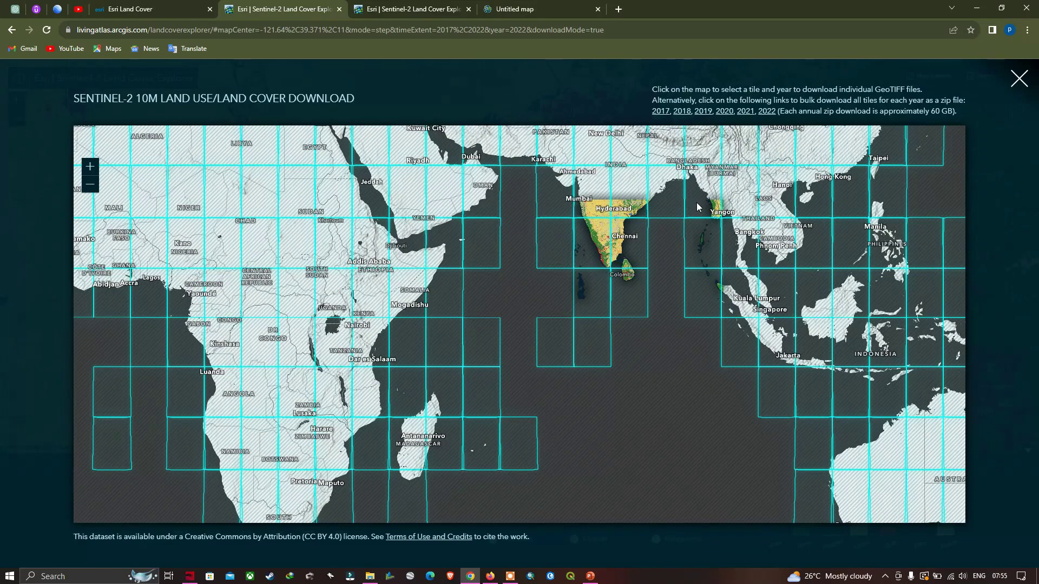
{"action": "scroll", "coordinate": [631, 215], "scroll_direction": "up", "scroll_amount": 3}
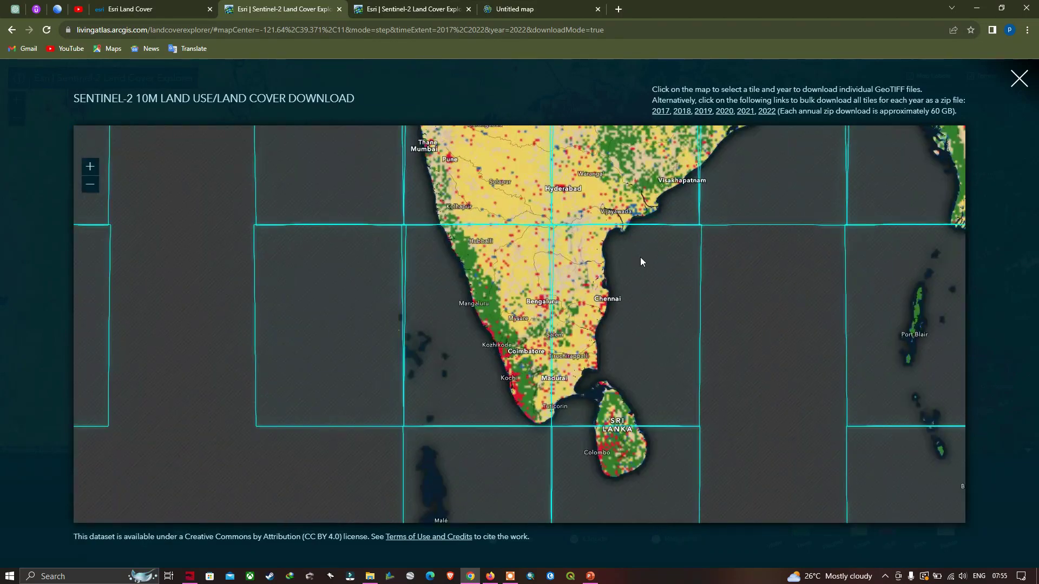
{"action": "left_click", "coordinate": [599, 287]}
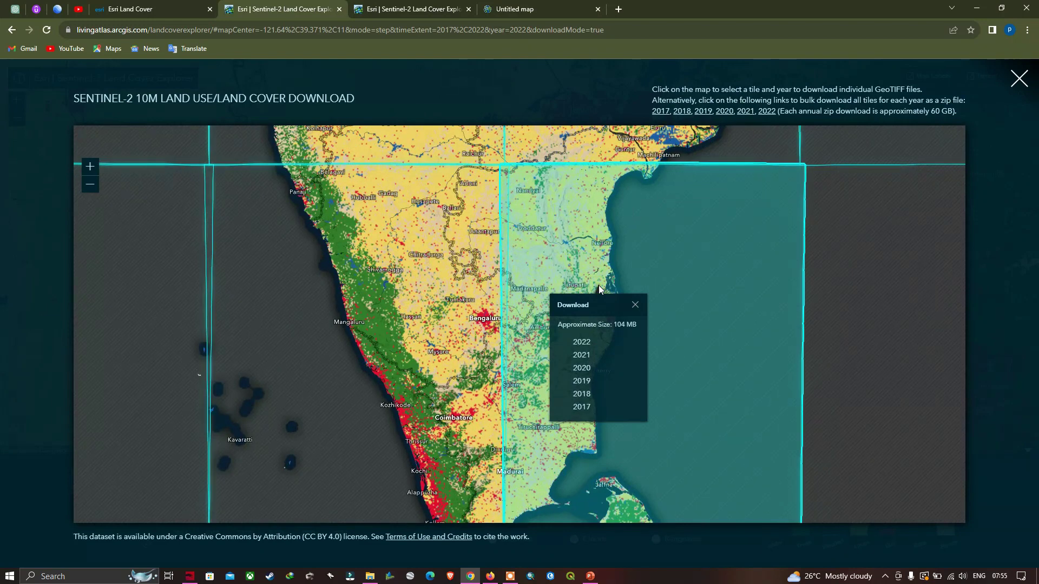
{"action": "scroll", "coordinate": [650, 323], "scroll_direction": "down", "scroll_amount": 2}
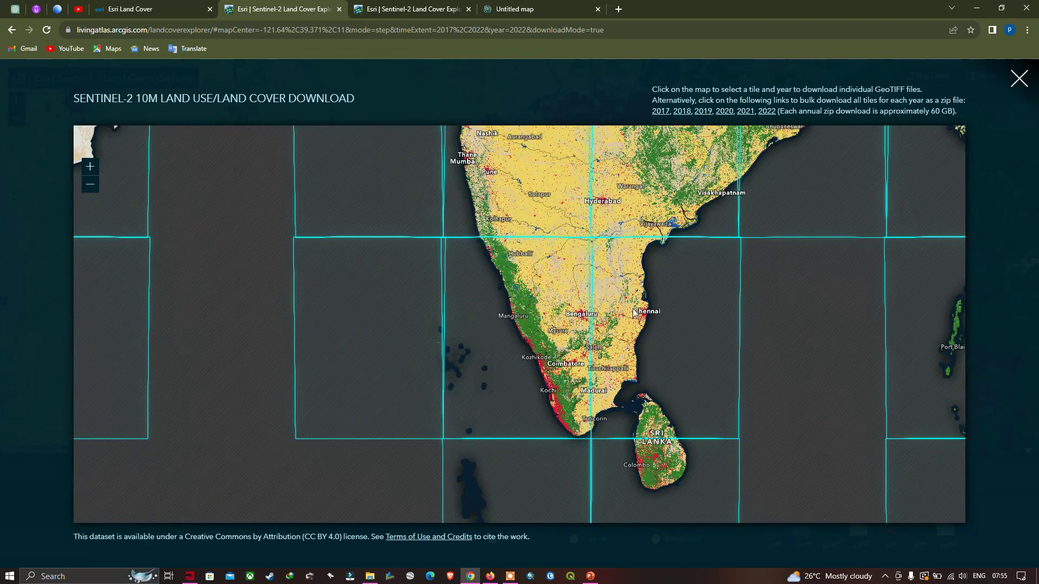
{"action": "left_click", "coordinate": [640, 317]}
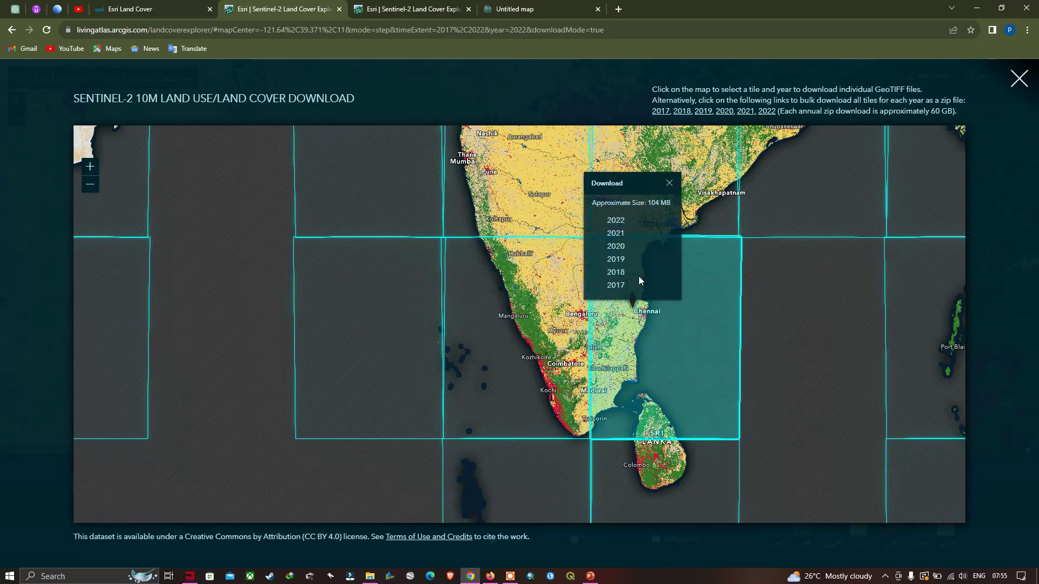
{"action": "left_click", "coordinate": [615, 220]}
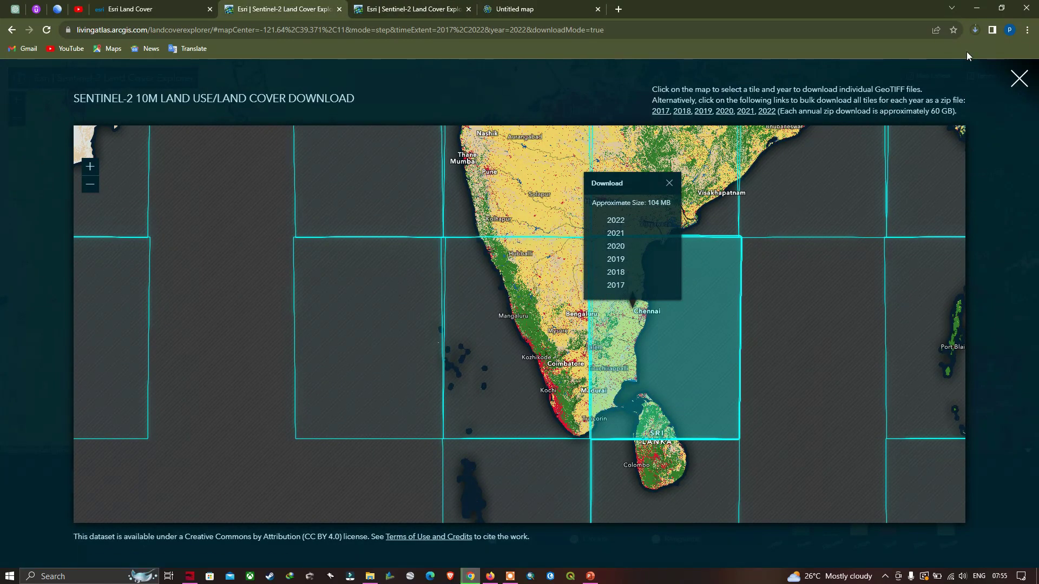
Check the browser's recent downloads for the 44P_20220101-20230101.tif file and dismiss the list
{"action": "left_click", "coordinate": [975, 32]}
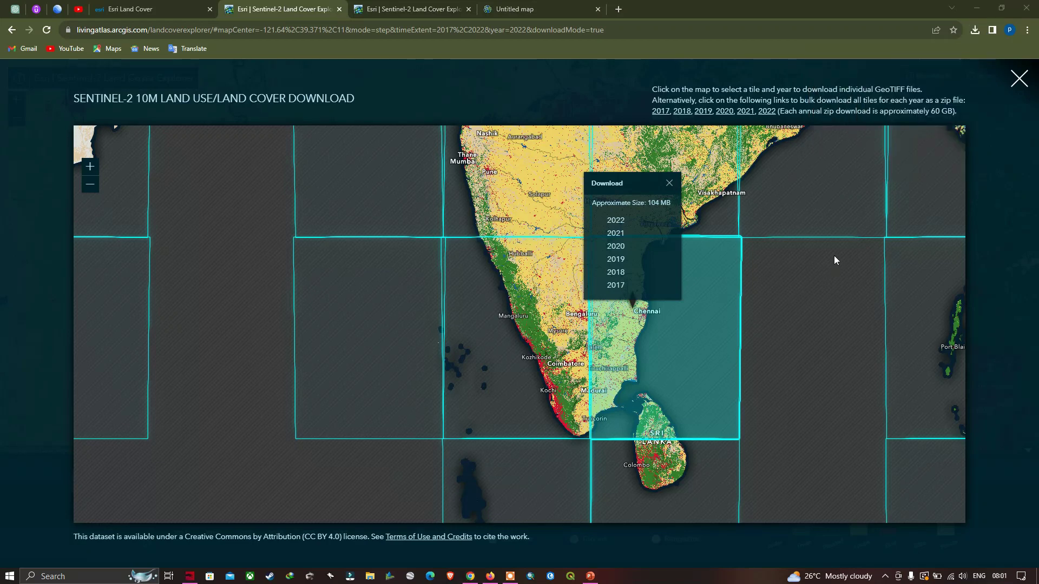
{"action": "left_click", "coordinate": [975, 30]}
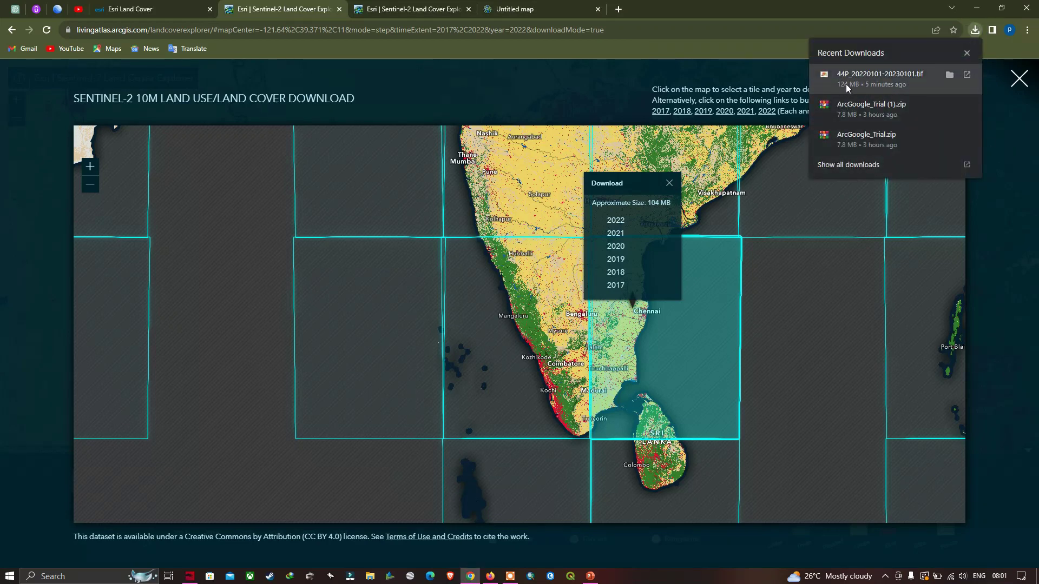
{"action": "left_click", "coordinate": [665, 80]}
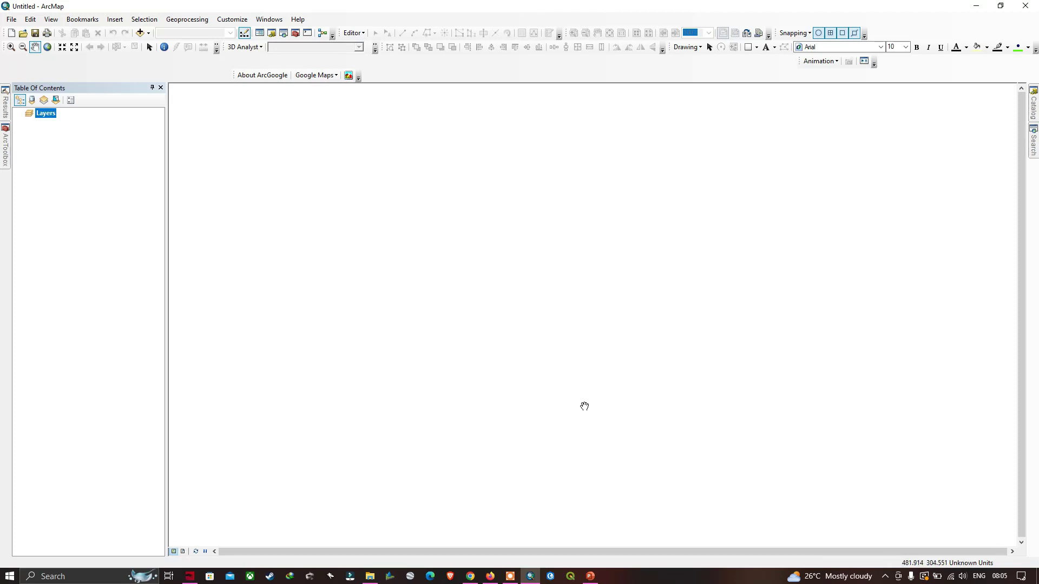
{"action": "left_click", "coordinate": [370, 576]}
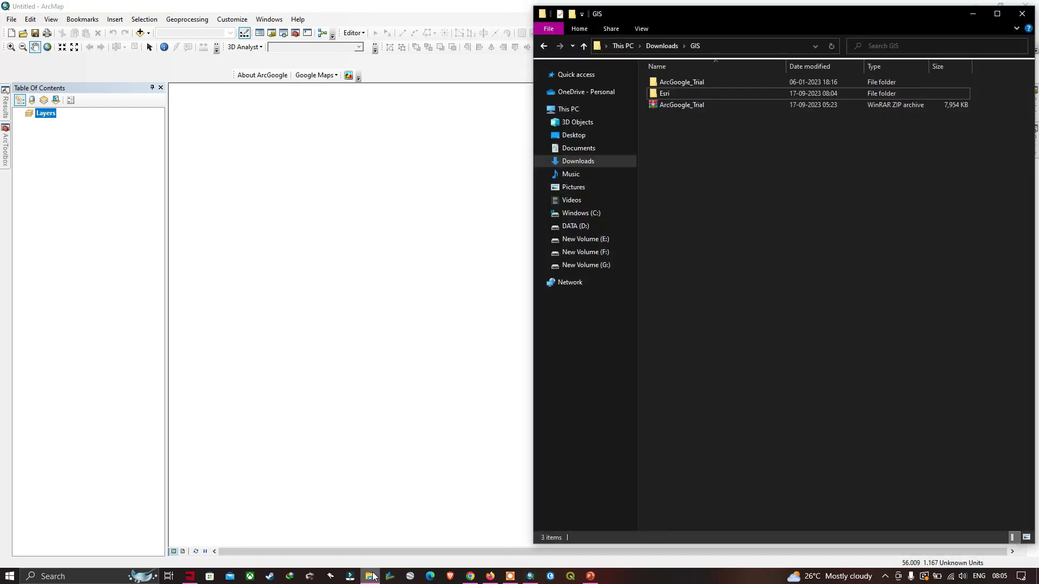
{"action": "left_click_drag", "start_coordinate": [859, 15], "coordinate": [703, 87]}
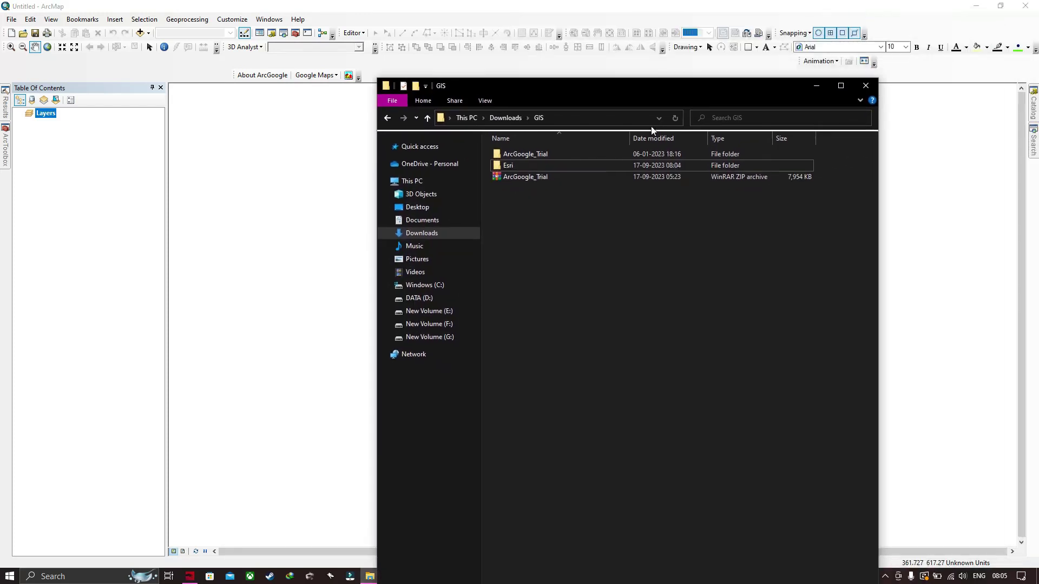
{"action": "double_click", "coordinate": [526, 166]}
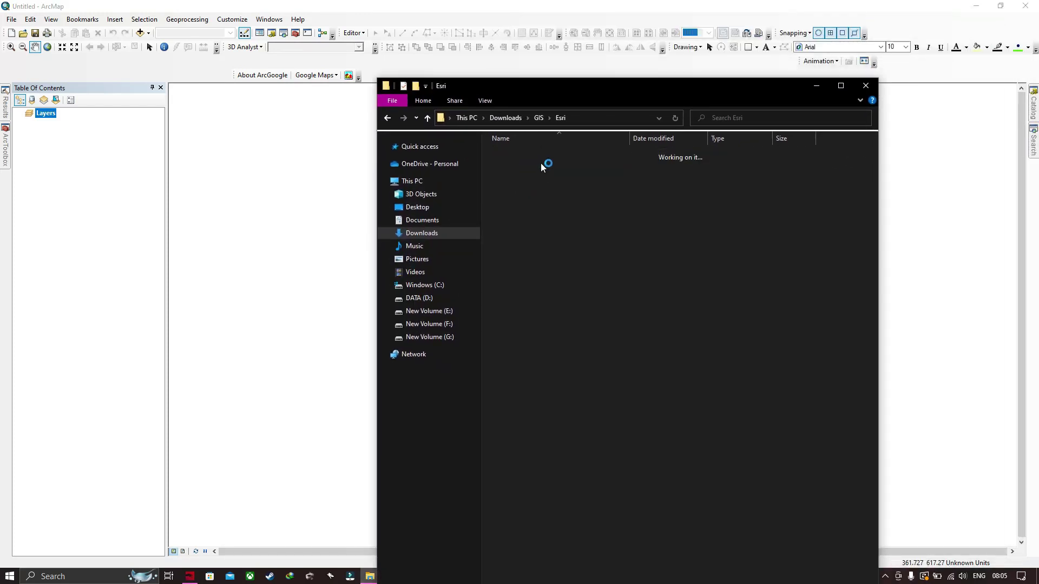
{"action": "left_click", "coordinate": [496, 145]}
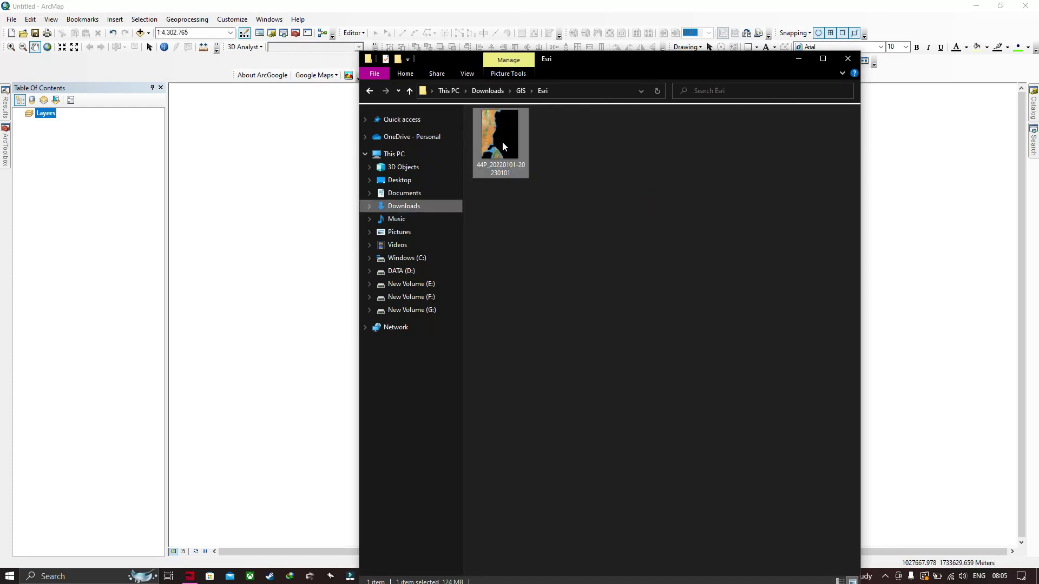
{"action": "left_click_drag", "start_coordinate": [507, 140], "coordinate": [50, 161]}
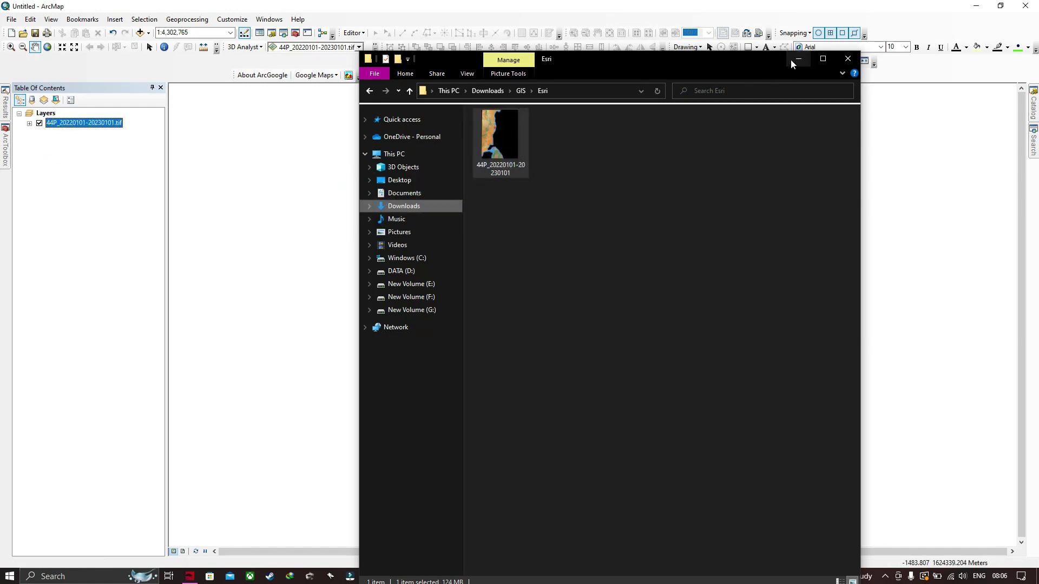
{"action": "left_click", "coordinate": [792, 60]}
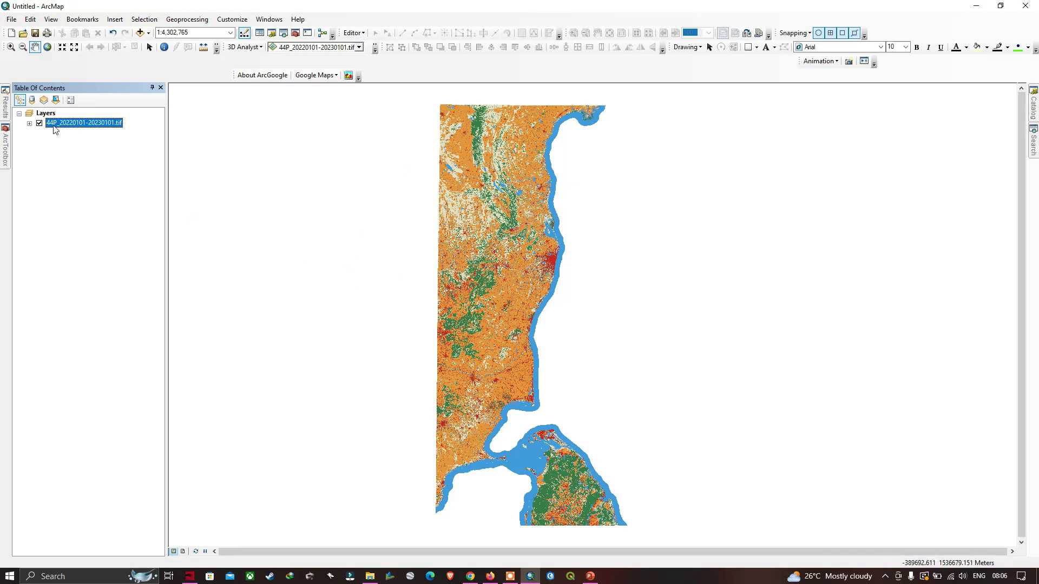
Expand the raster layer's class values in the Table Of Contents and look through the colormap entries
{"action": "left_click", "coordinate": [29, 124]}
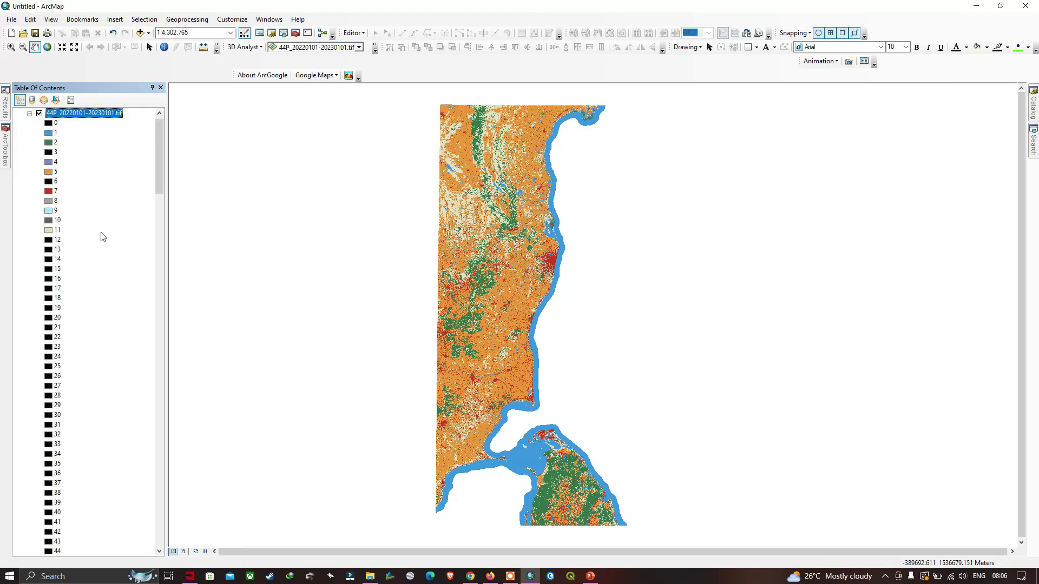
{"action": "scroll", "coordinate": [103, 237], "scroll_direction": "down", "scroll_amount": 8}
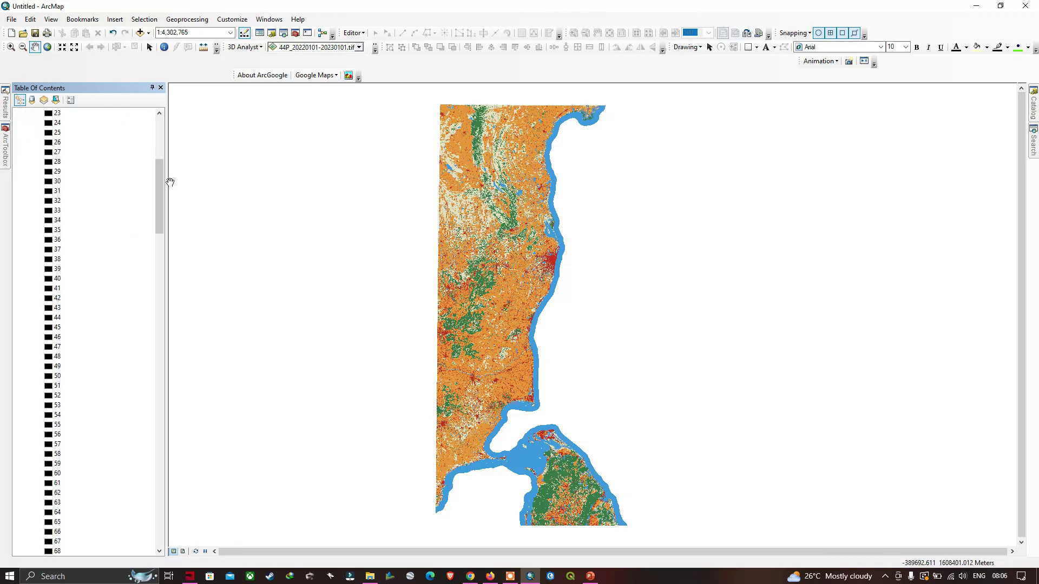
{"action": "left_click_drag", "start_coordinate": [160, 180], "coordinate": [145, 117]}
{"action": "left_click", "coordinate": [111, 123]}
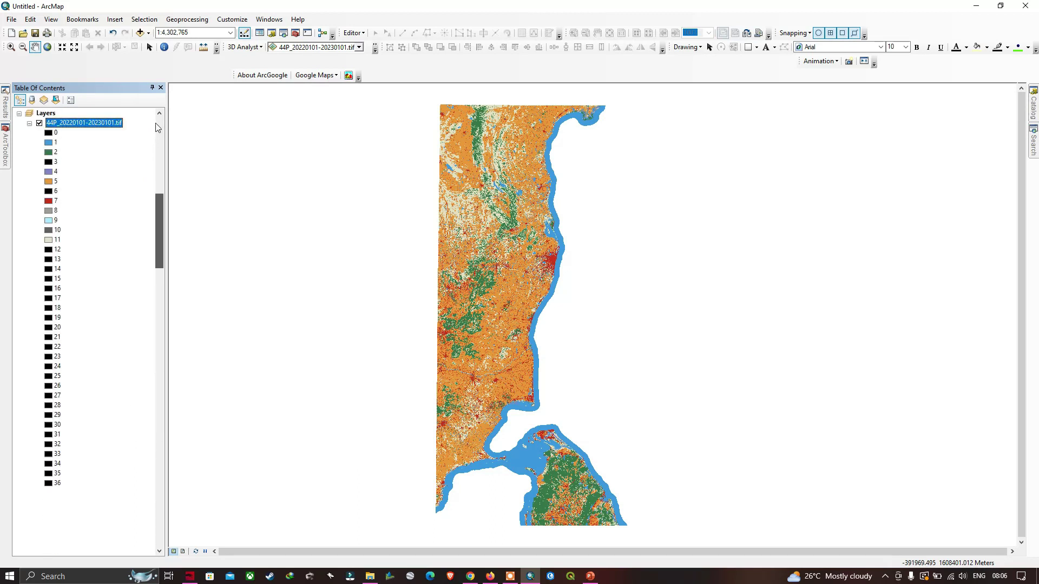
Switch the raster layer's symbology to Unique Values in its properties and build the raster attribute table
{"action": "right_click", "coordinate": [82, 124]}
{"action": "left_click", "coordinate": [138, 284]}
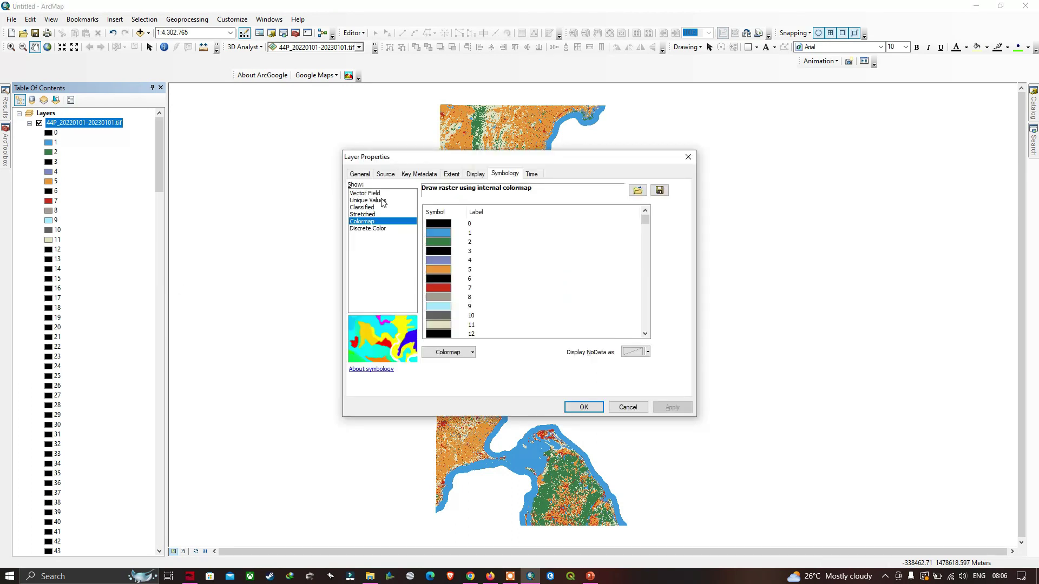
{"action": "left_click", "coordinate": [363, 201]}
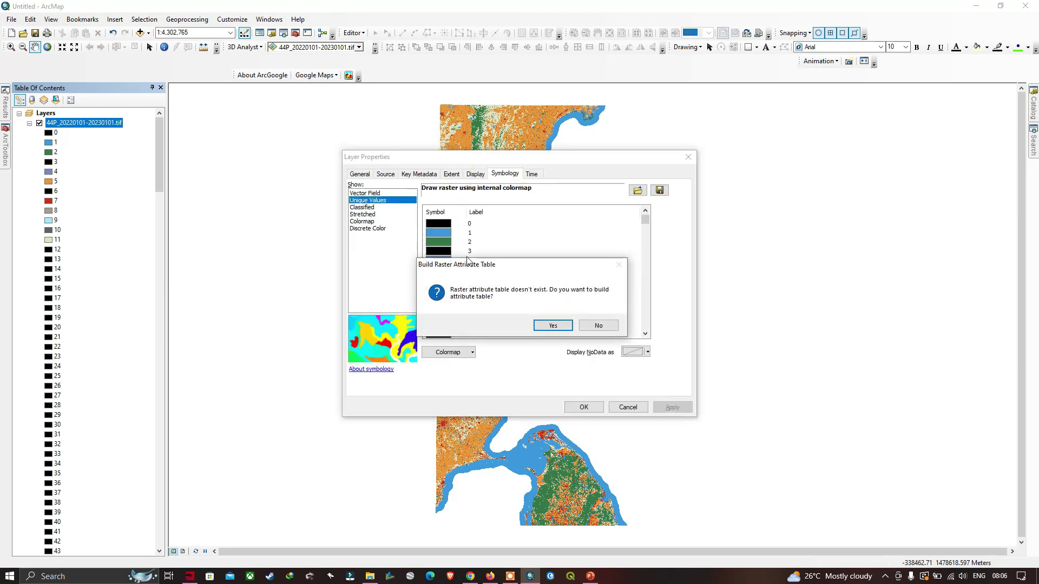
{"action": "left_click", "coordinate": [553, 325]}
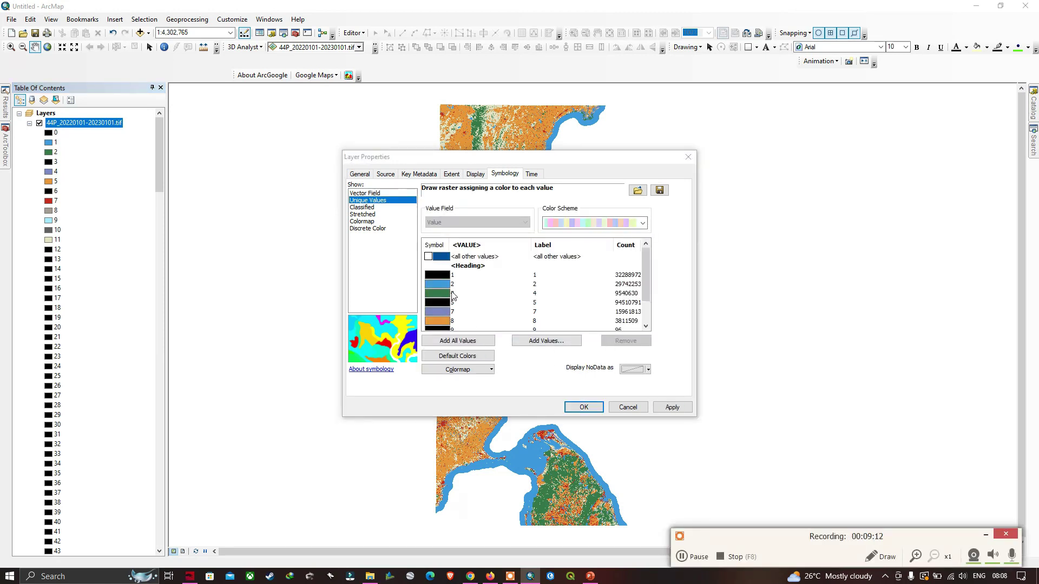
Look through the raster's unique value classes and apply the Unique Values symbology to the layer
{"action": "scroll", "coordinate": [449, 286], "scroll_direction": "down", "scroll_amount": 1}
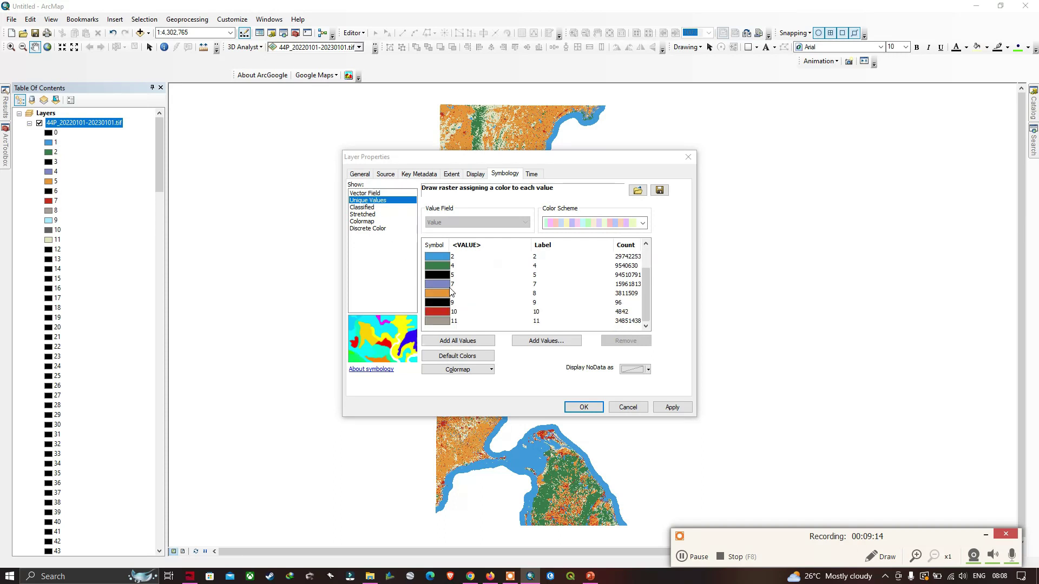
{"action": "scroll", "coordinate": [456, 308], "scroll_direction": "up", "scroll_amount": 1}
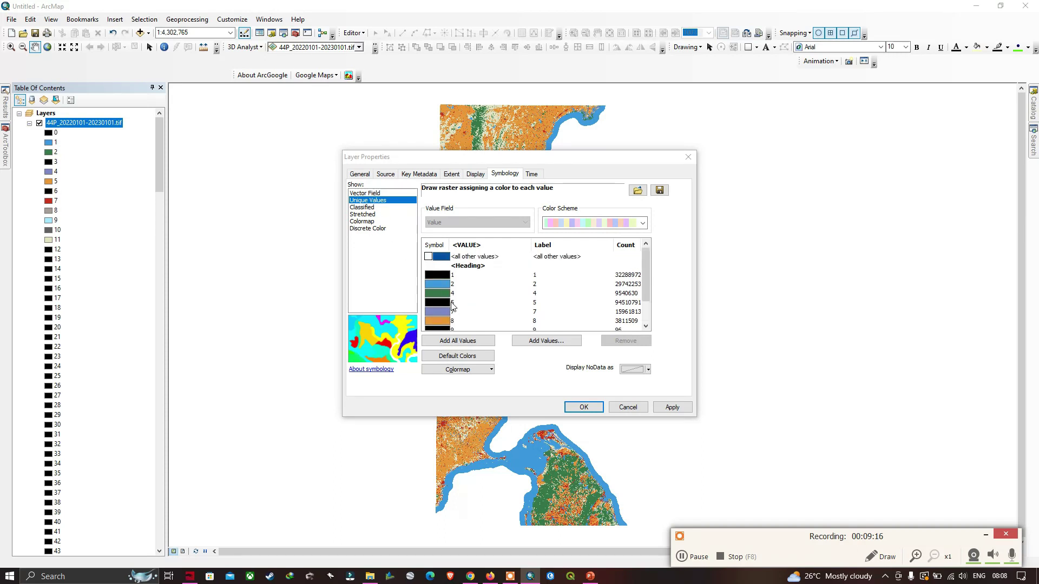
{"action": "scroll", "coordinate": [446, 279], "scroll_direction": "down", "scroll_amount": 1}
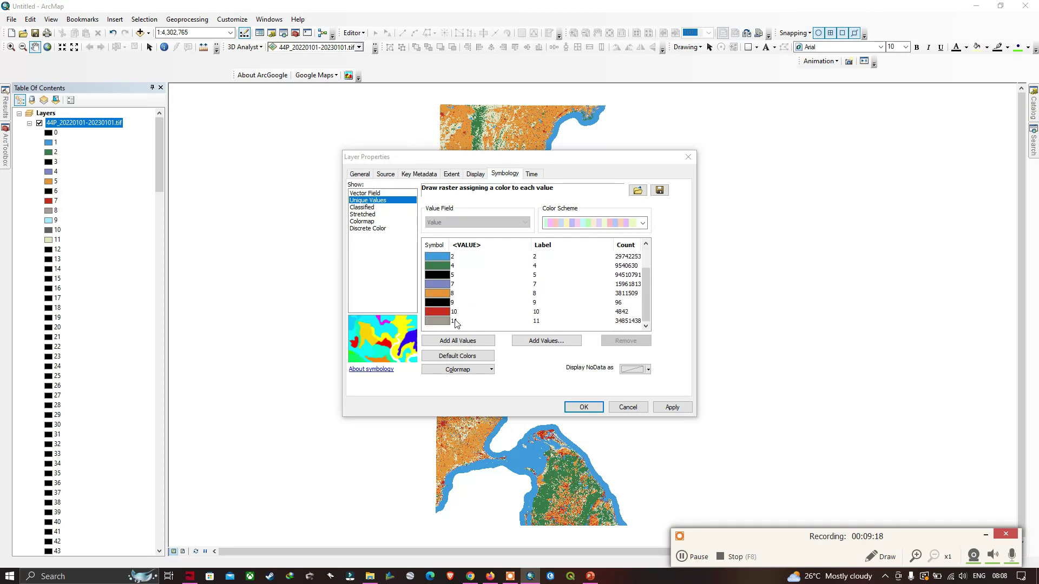
{"action": "scroll", "coordinate": [445, 281], "scroll_direction": "up", "scroll_amount": 1}
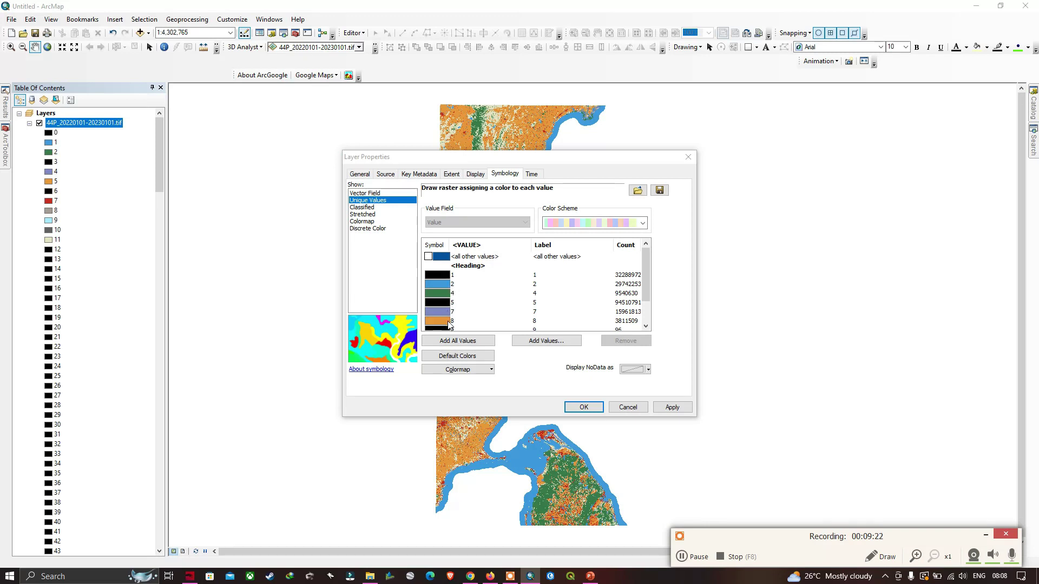
{"action": "scroll", "coordinate": [449, 324], "scroll_direction": "down", "scroll_amount": 1}
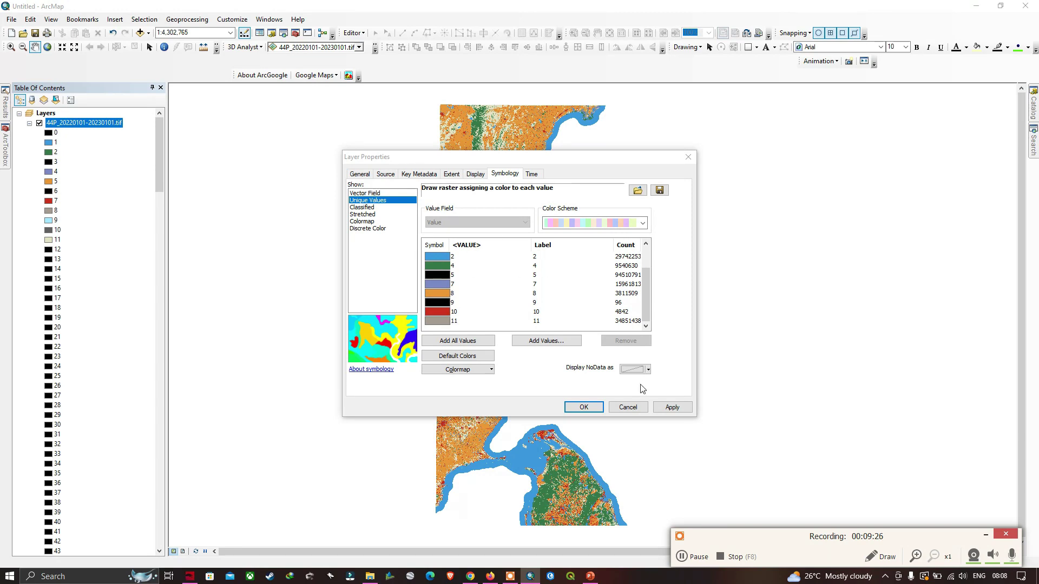
{"action": "left_click", "coordinate": [584, 407]}
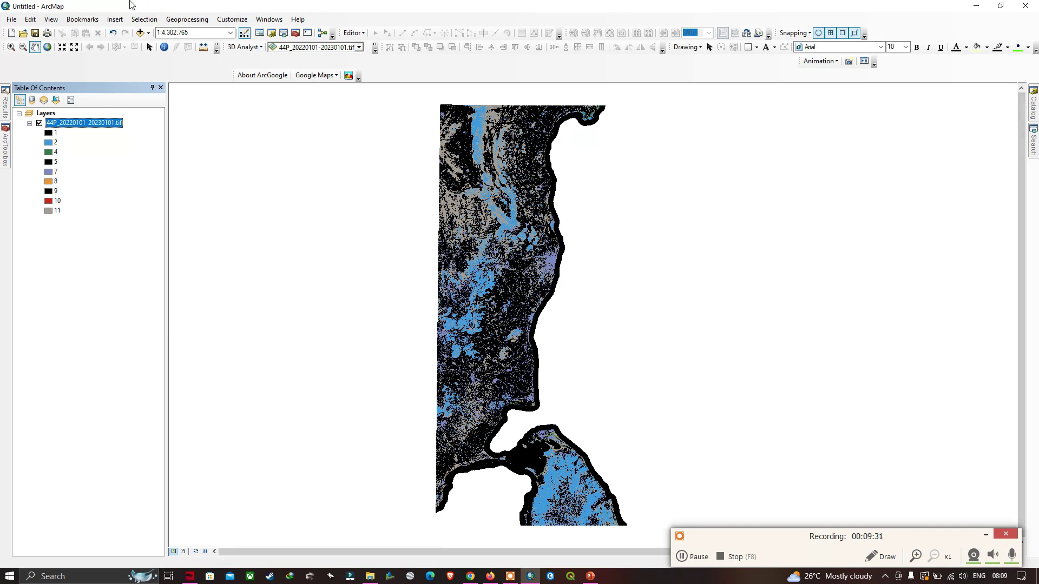
Add the Export_Output.shp boundary shapefile from the Study_Area folder to the map
{"action": "left_click", "coordinate": [148, 33]}
{"action": "left_click", "coordinate": [165, 44]}
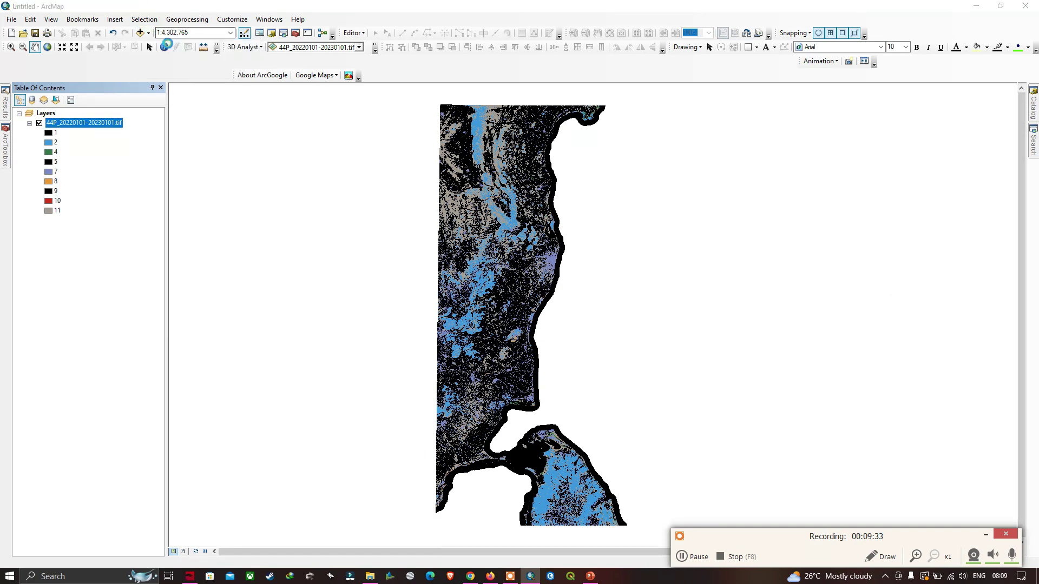
{"action": "double_click", "coordinate": [422, 253]}
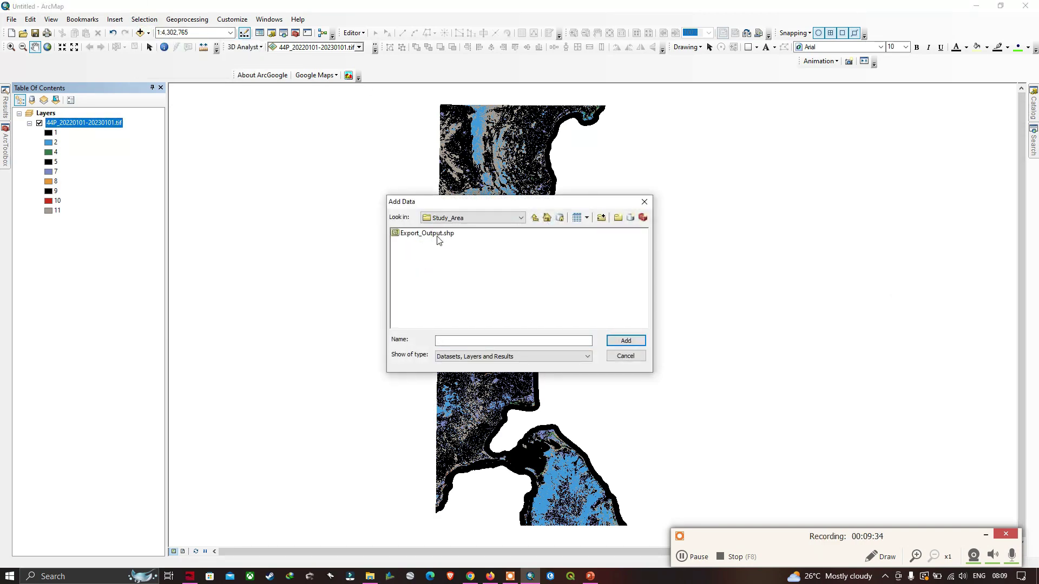
{"action": "left_click", "coordinate": [437, 238]}
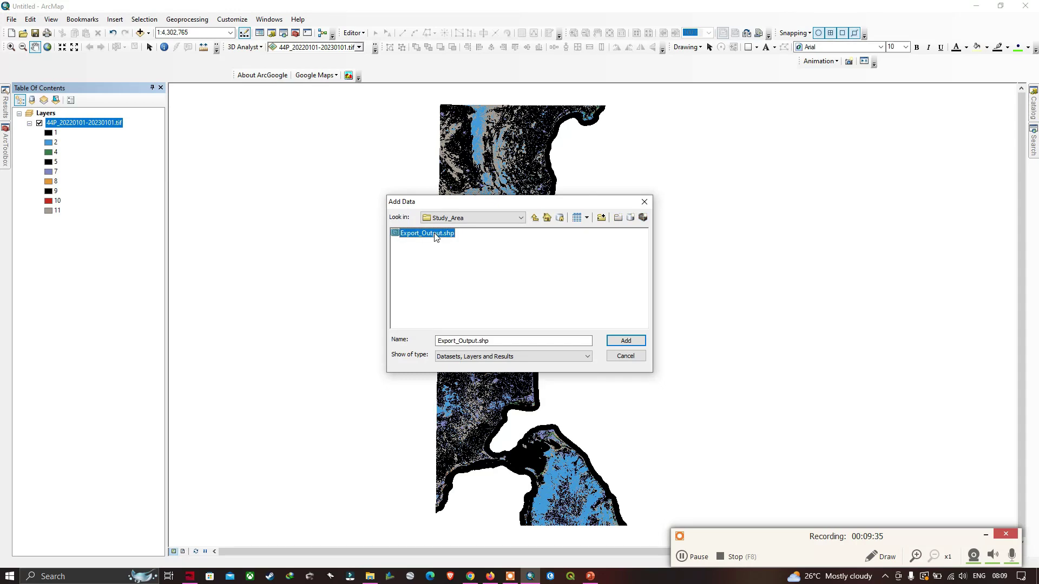
{"action": "left_click", "coordinate": [626, 341]}
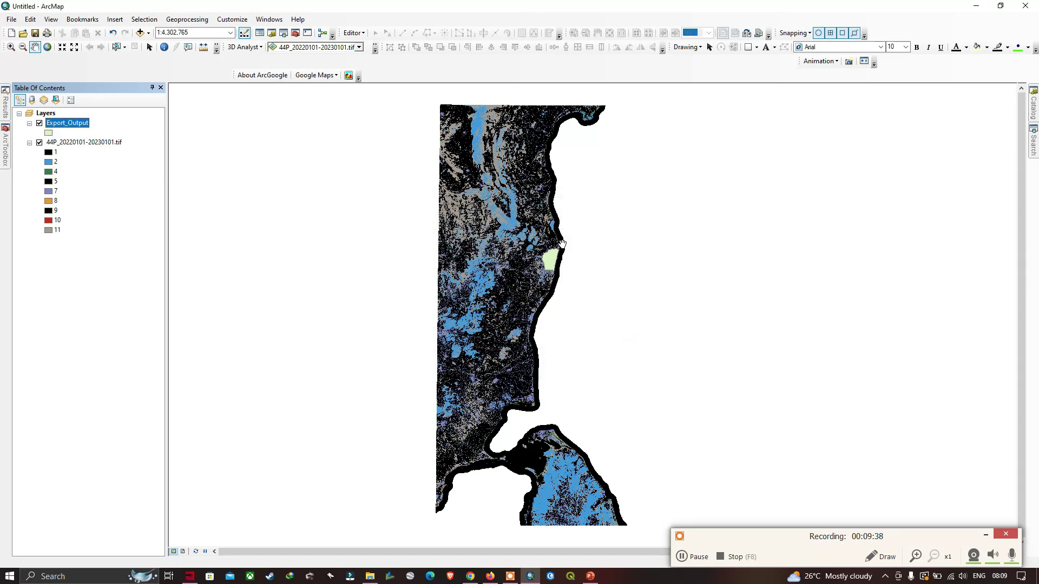
Restyle the Export_Output boundary as Hollow with a red outline of width 1.00
{"action": "scroll", "coordinate": [558, 245], "scroll_direction": "down", "scroll_amount": 1}
{"action": "scroll", "coordinate": [557, 245], "scroll_direction": "up", "scroll_amount": 6}
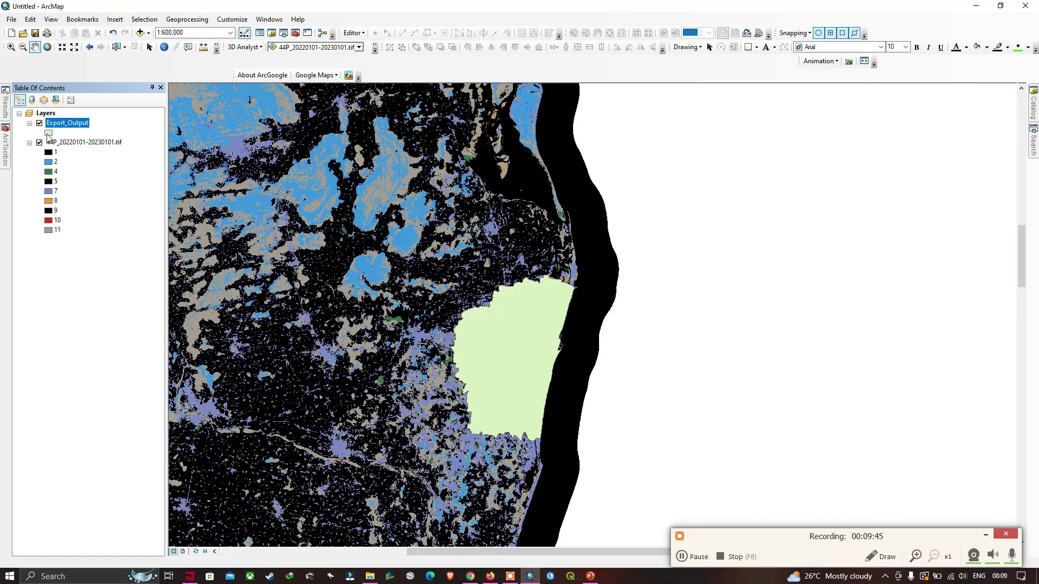
{"action": "left_click", "coordinate": [47, 133]}
{"action": "left_click", "coordinate": [384, 260]}
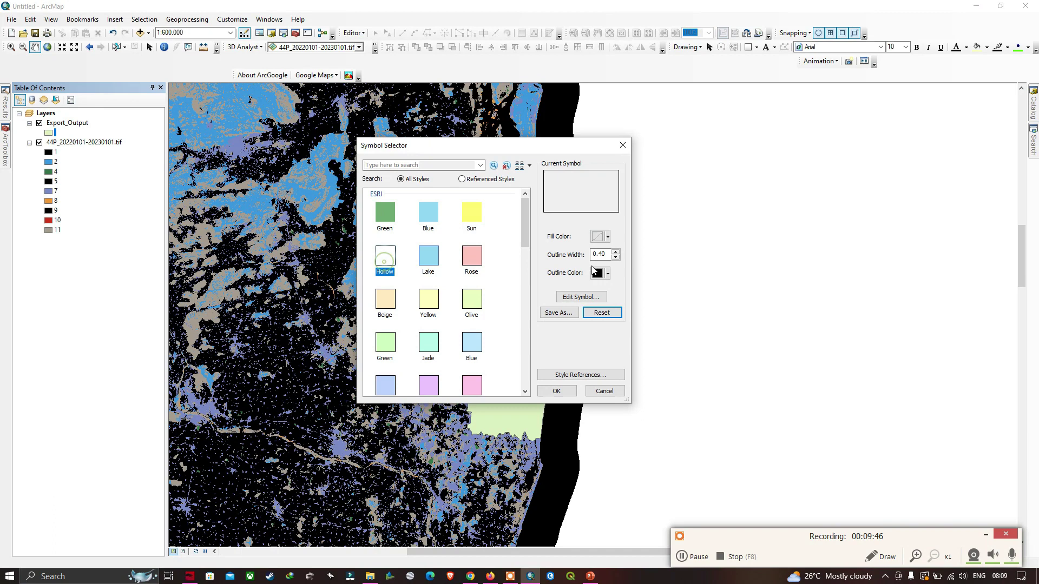
{"action": "left_click", "coordinate": [616, 251]}
{"action": "left_click", "coordinate": [567, 389]}
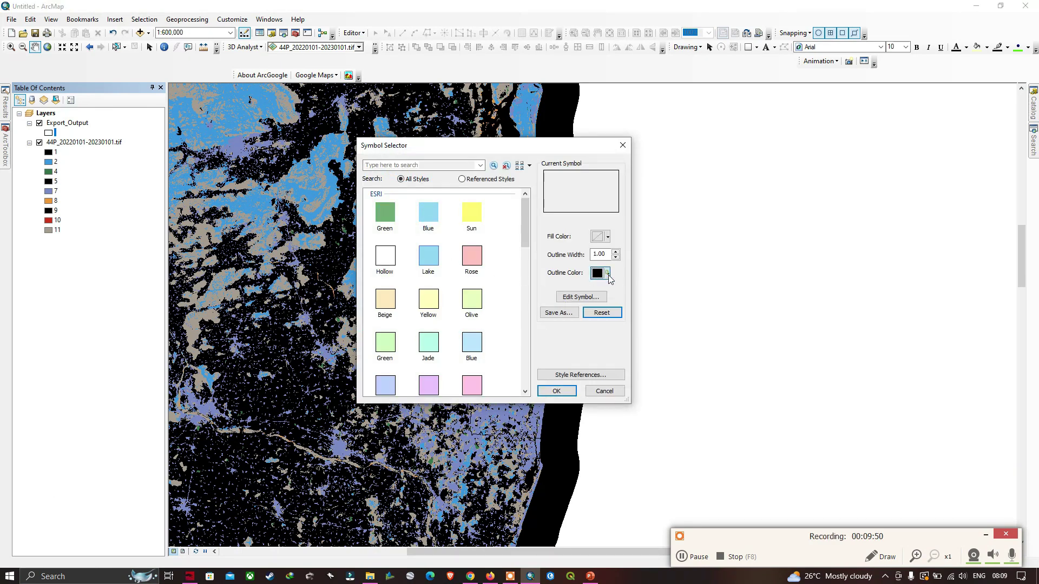
{"action": "left_click", "coordinate": [602, 276]}
{"action": "left_click", "coordinate": [605, 324]}
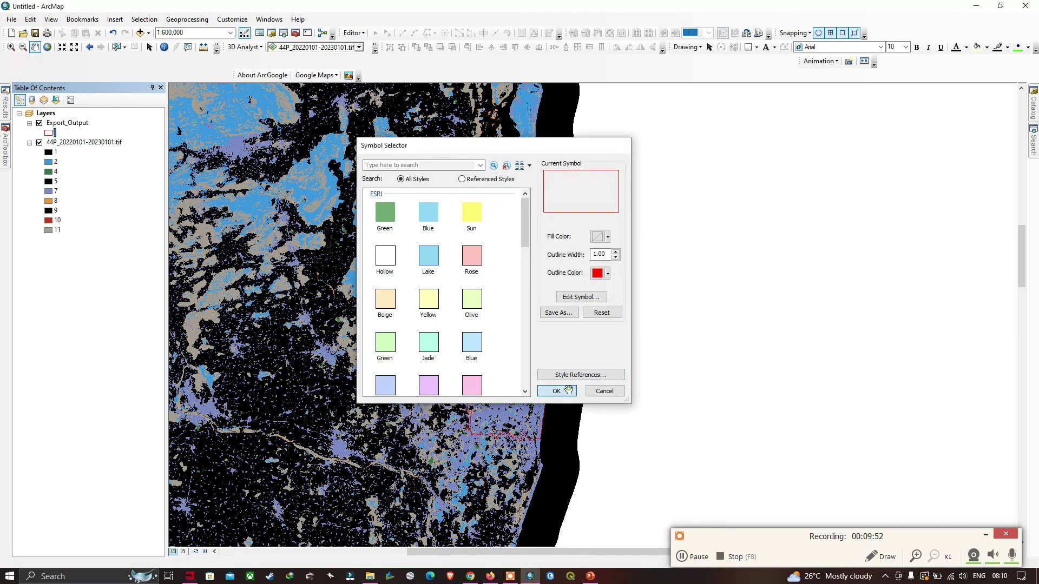
{"action": "left_click", "coordinate": [565, 390]}
Search the geoprocessing tools for clip and open the Clip (Data Management) tool
{"action": "scroll", "coordinate": [530, 349], "scroll_direction": "up", "scroll_amount": 2}
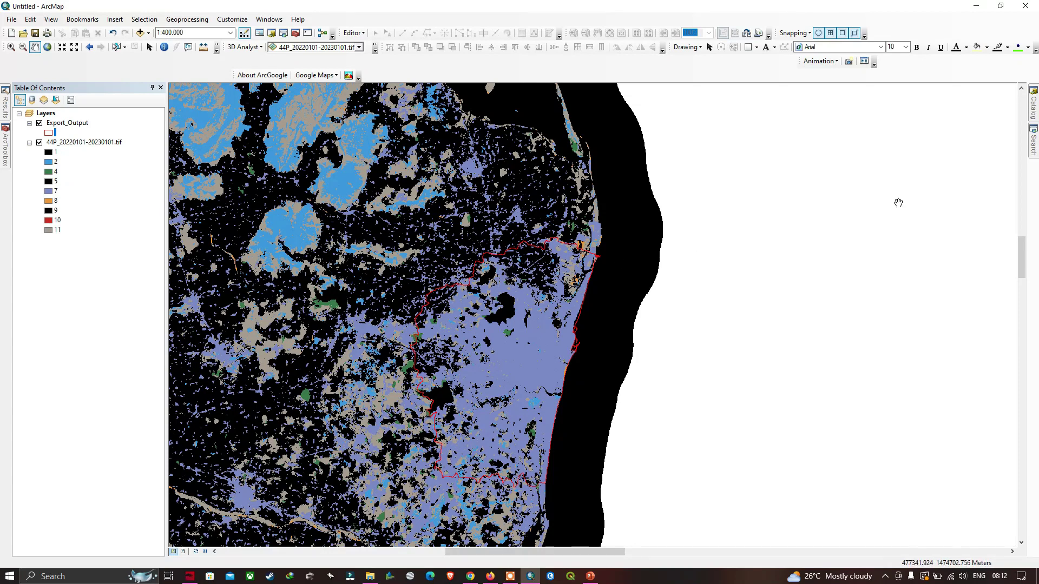
{"action": "left_click", "coordinate": [1033, 145]}
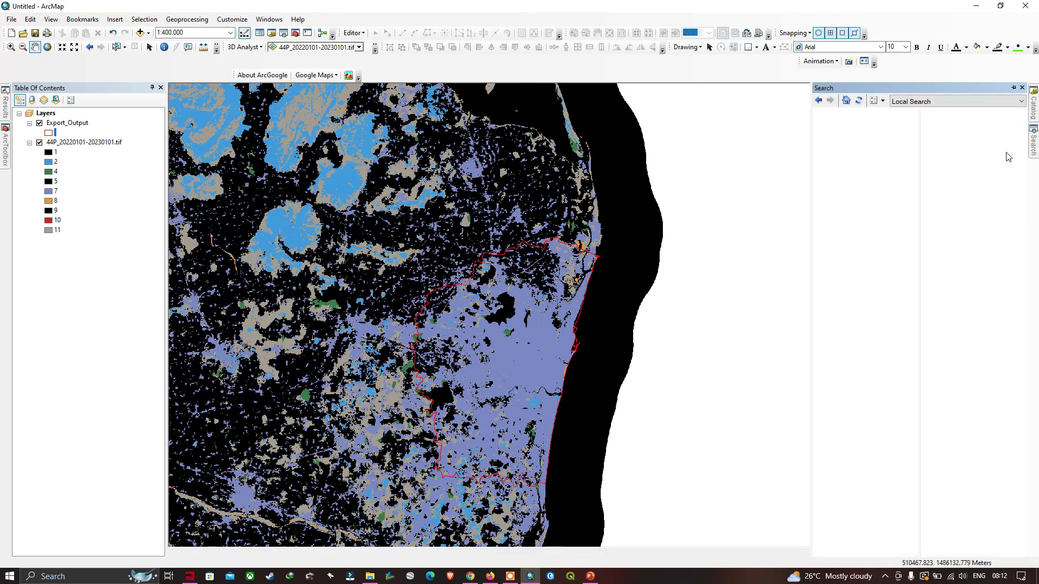
{"action": "left_click", "coordinate": [1009, 130]}
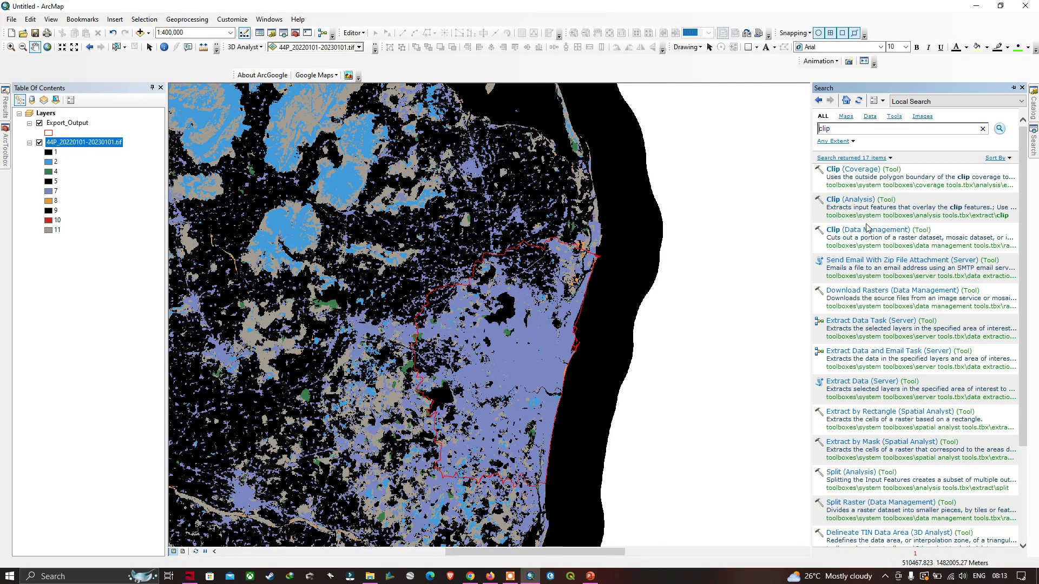
{"action": "left_click", "coordinate": [866, 232]}
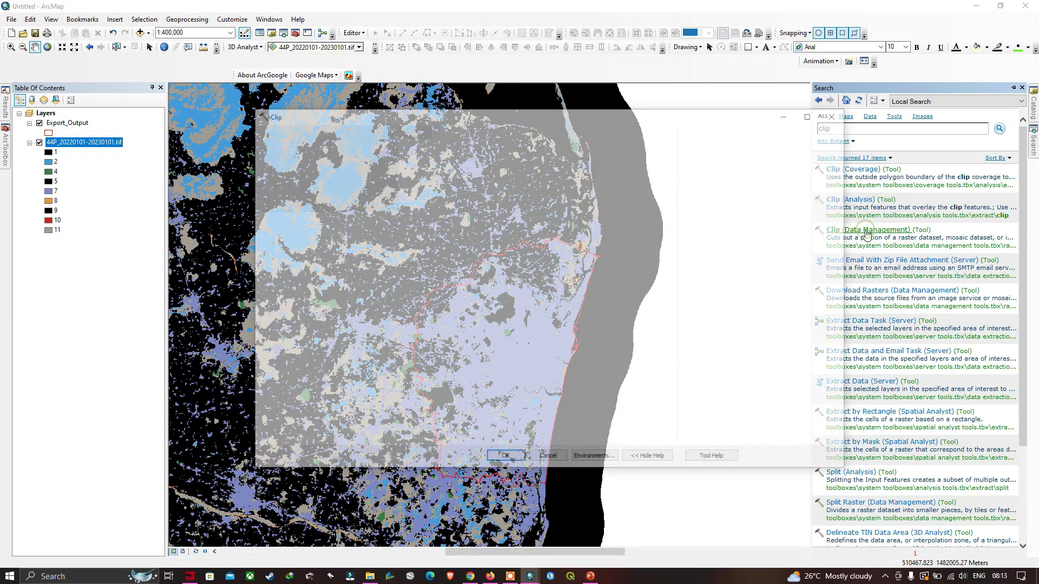
Set the clip input to 44P_20220101-20230101.tif and the extent to Export_Output, enabling input features for clipping geometry and maintaining the clipping extent
{"action": "left_click", "coordinate": [640, 145]}
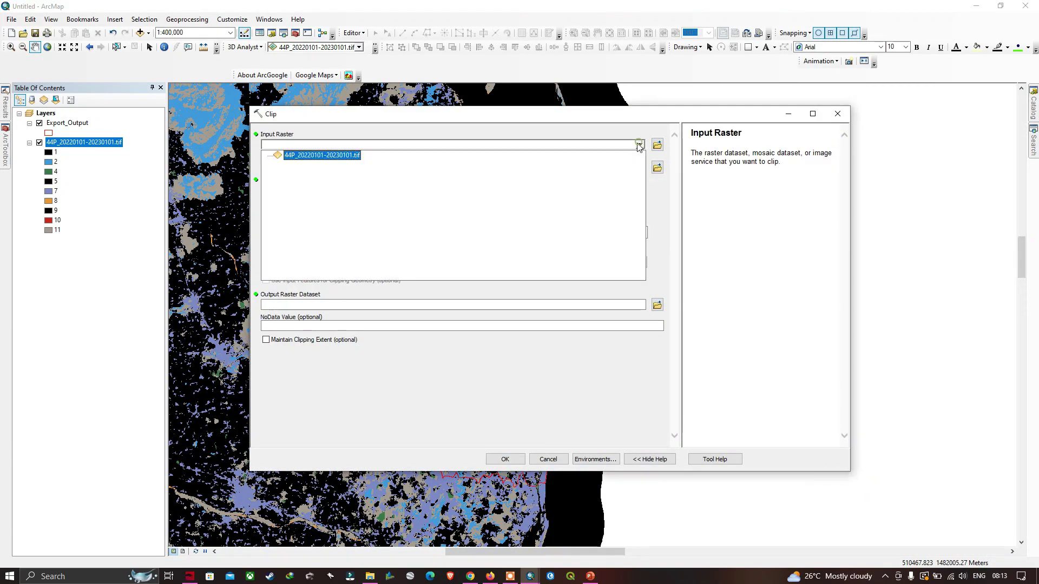
{"action": "left_click", "coordinate": [331, 155]}
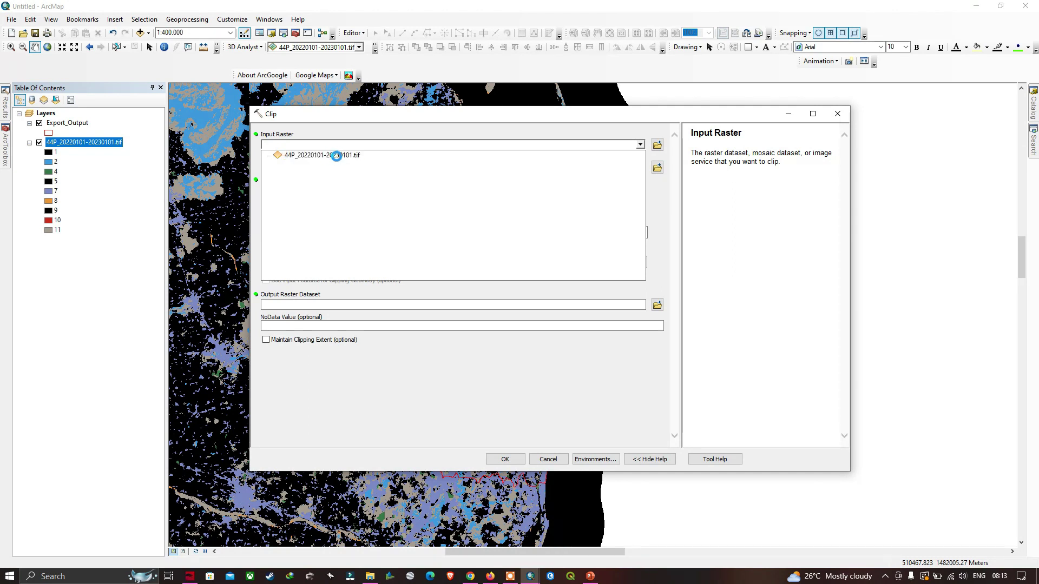
{"action": "left_click", "coordinate": [336, 156]}
{"action": "left_click", "coordinate": [292, 168]}
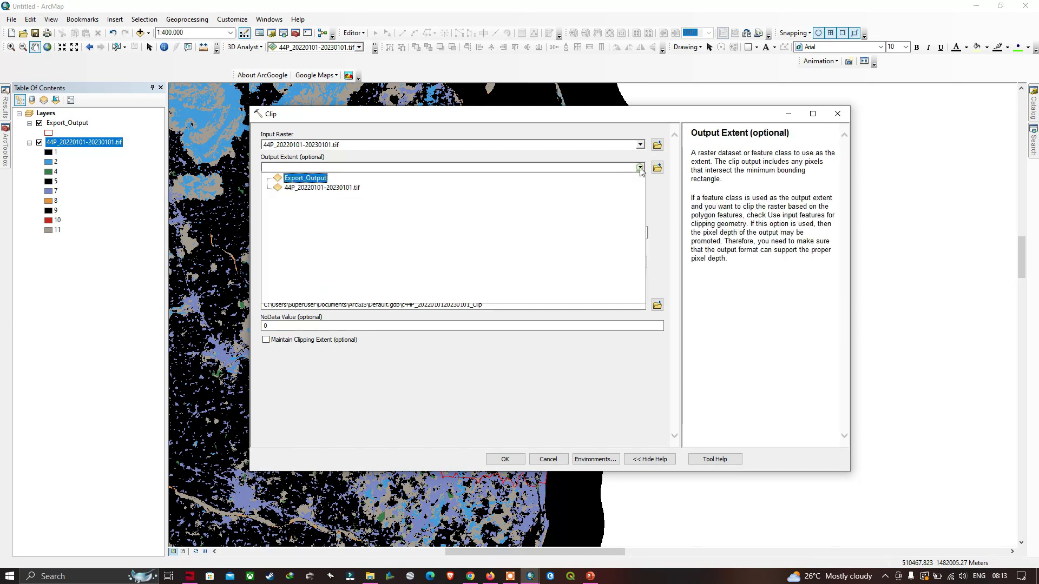
{"action": "left_click", "coordinate": [305, 178]}
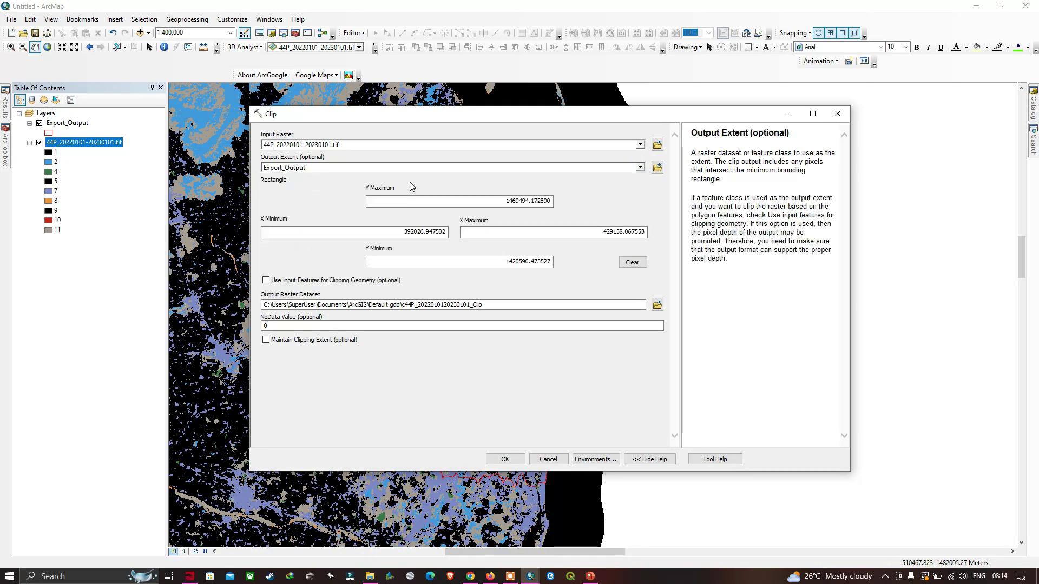
{"action": "left_click", "coordinate": [266, 279]}
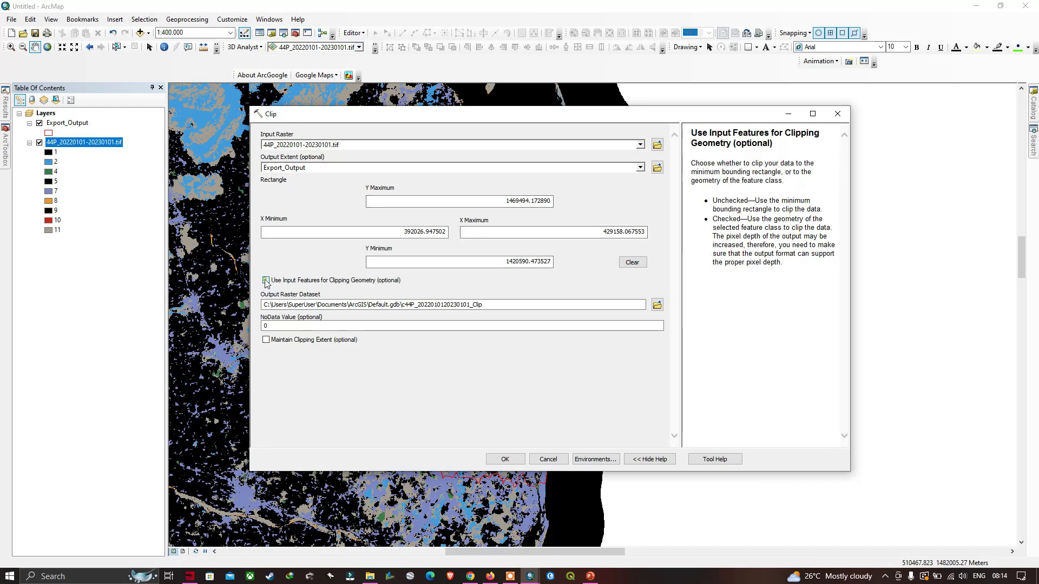
{"action": "left_click", "coordinate": [266, 340]}
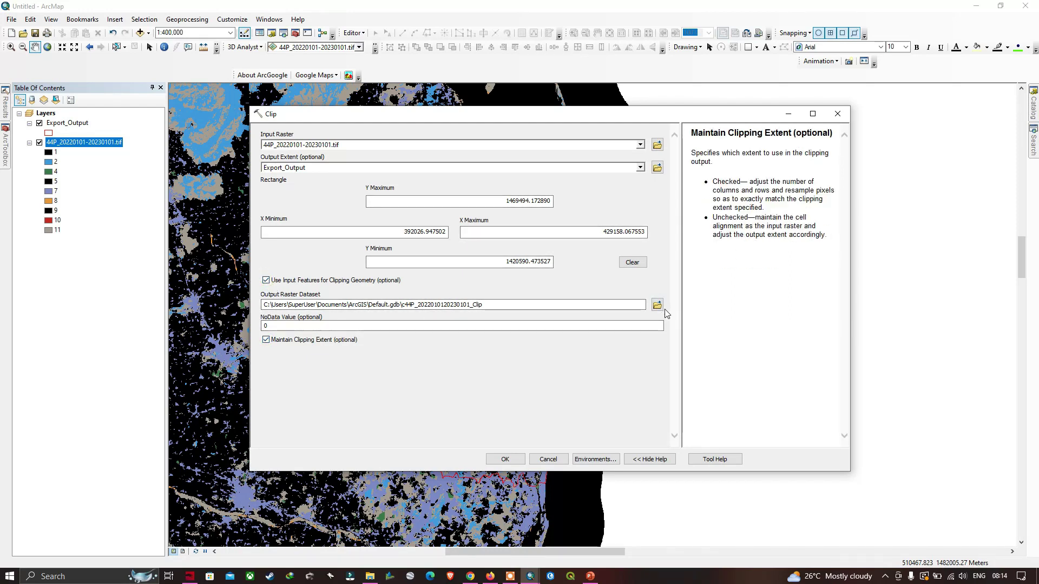
Set the output raster dataset to Chennai_LULC in E:\Terra_spatial\shapefile and run the clip
{"action": "left_click", "coordinate": [659, 306]}
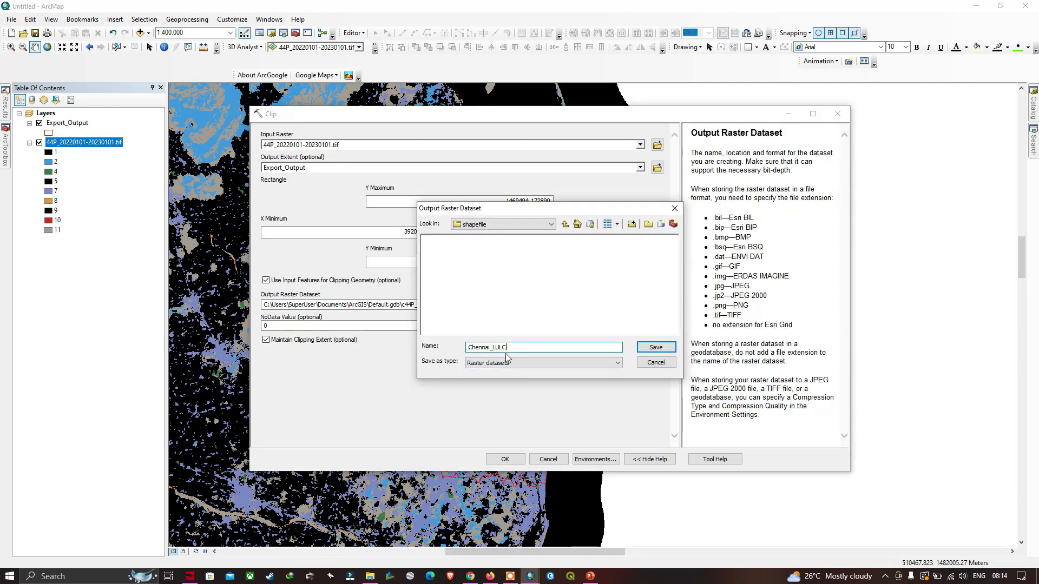
{"action": "left_click", "coordinate": [655, 348]}
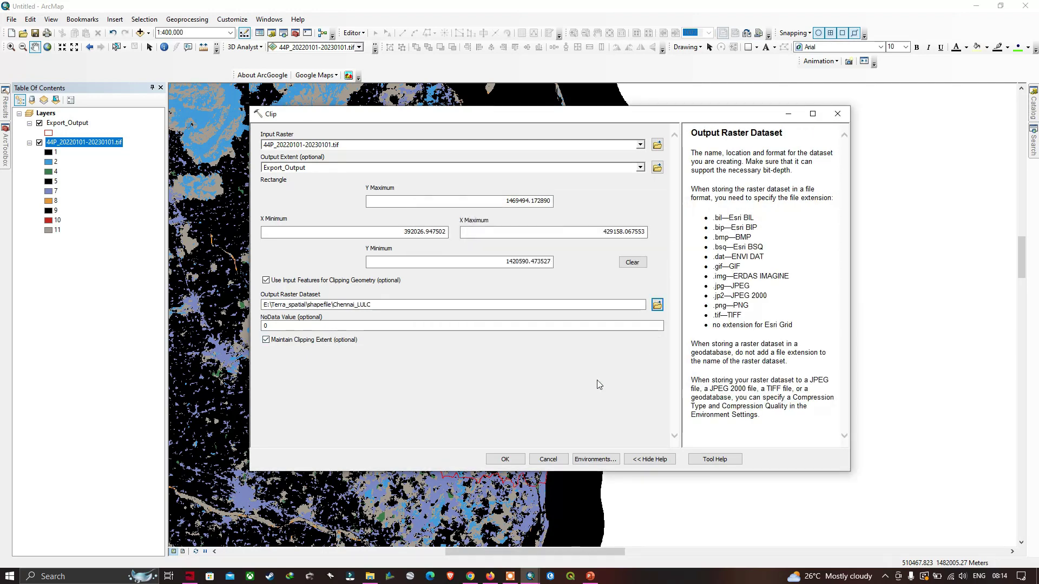
{"action": "left_click", "coordinate": [505, 460]}
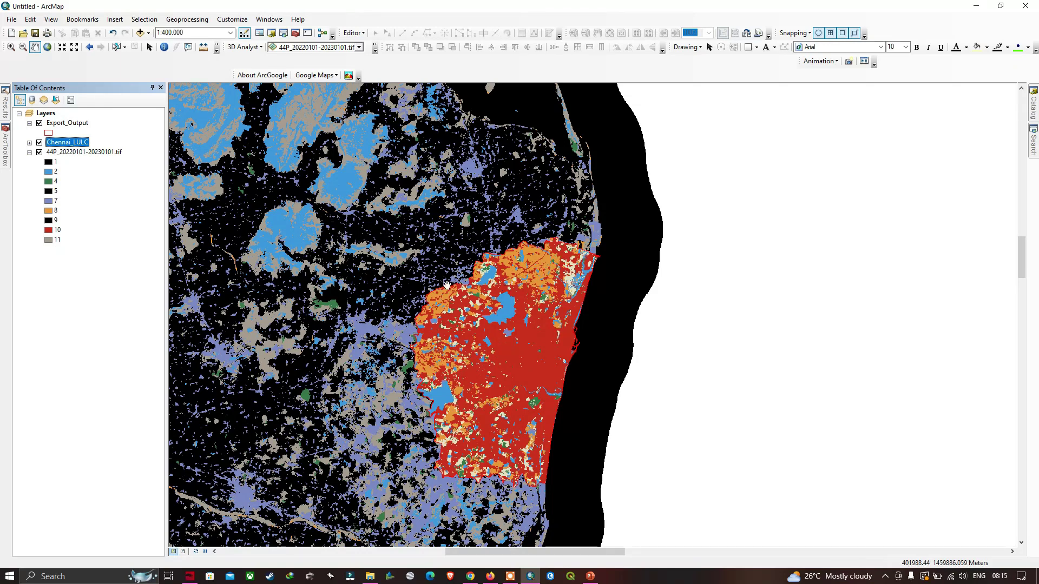
Hide the original 44P_20220101-20230101.tif layer and check the class list of the clipped Chennai_LULC raster
{"action": "left_click", "coordinate": [39, 153]}
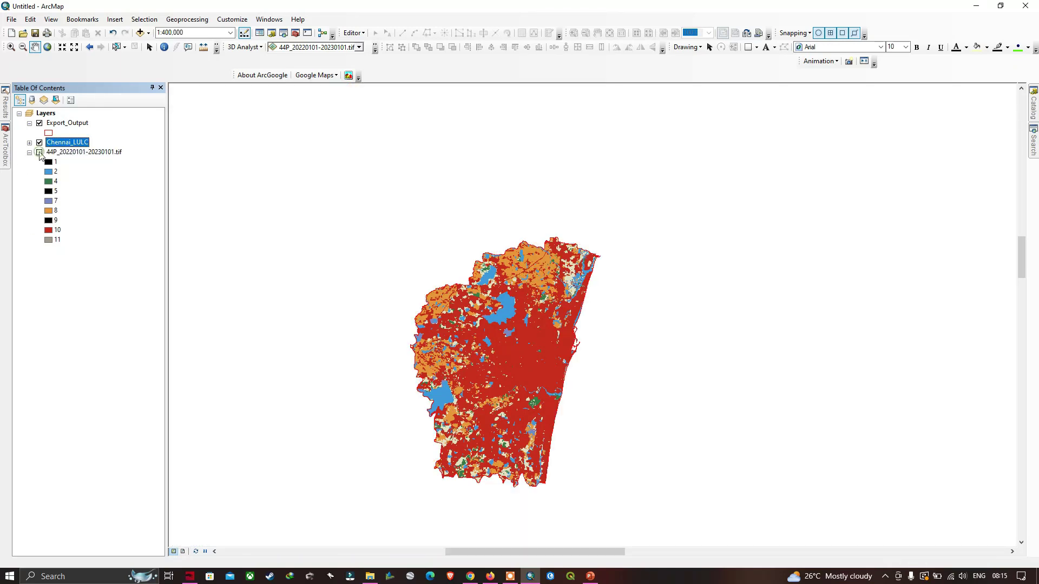
{"action": "scroll", "coordinate": [480, 305], "scroll_direction": "down", "scroll_amount": 1}
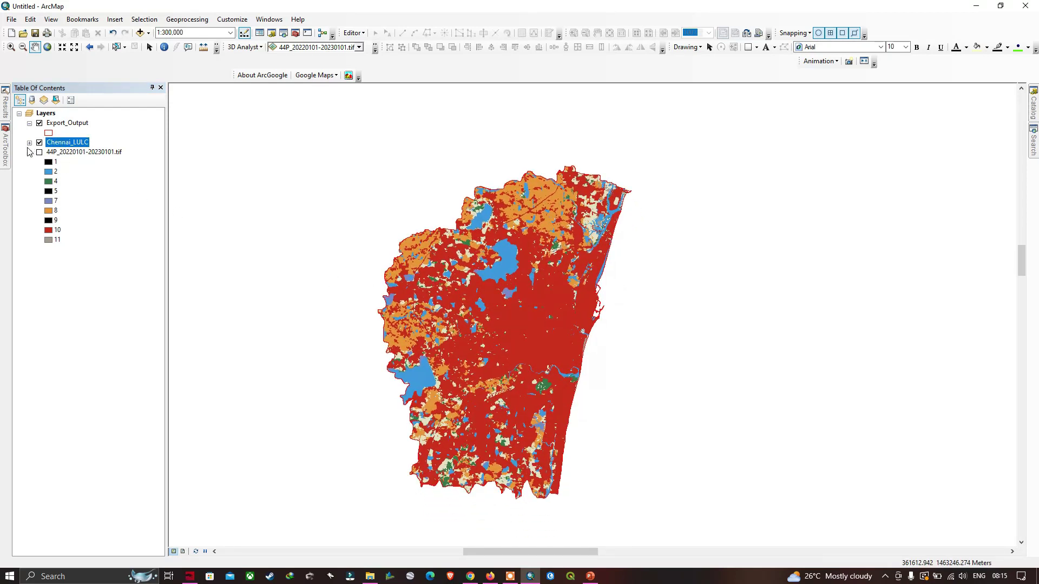
{"action": "left_click", "coordinate": [30, 142]}
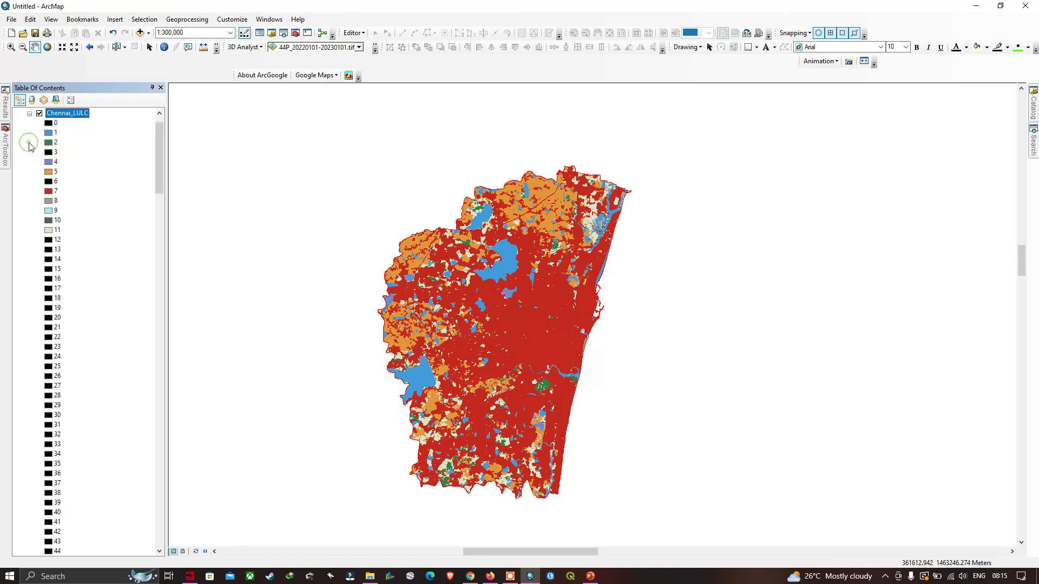
{"action": "left_click", "coordinate": [29, 114]}
Symbolize the Chennai_LULC layer by Unique Values and collapse the original 44P raster's legend
{"action": "right_click", "coordinate": [64, 140]}
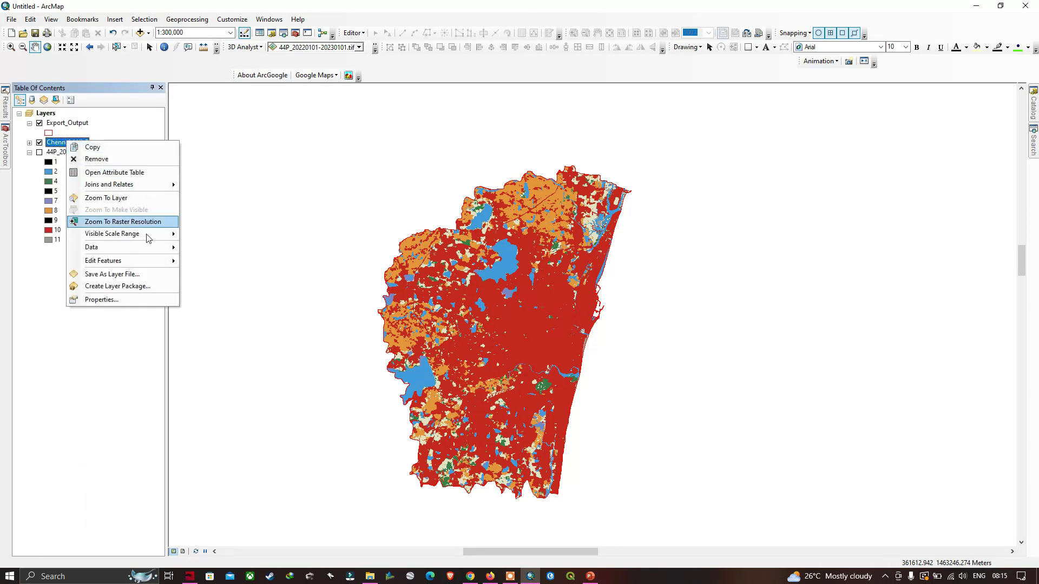
{"action": "left_click", "coordinate": [127, 300]}
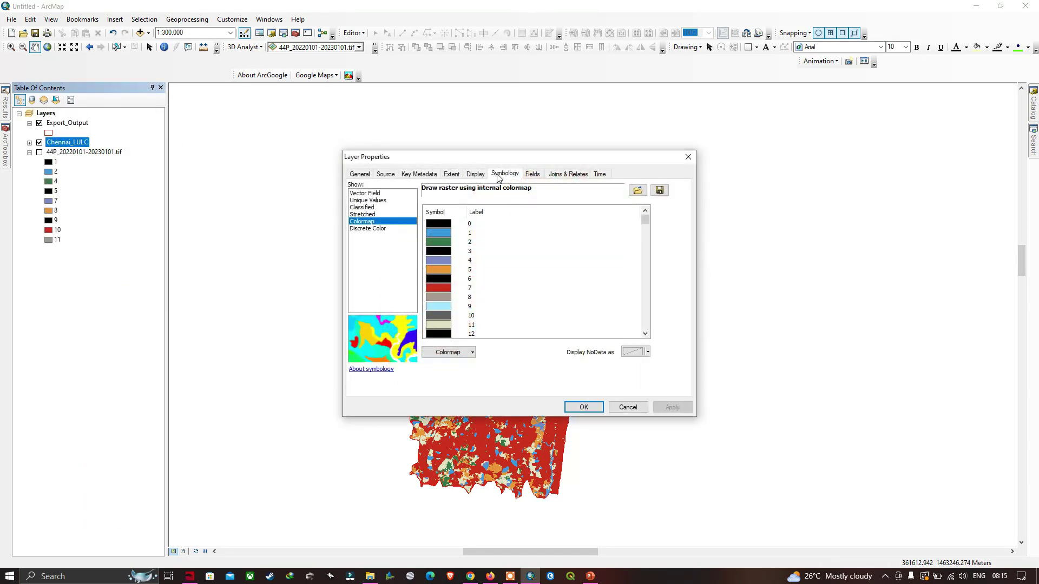
{"action": "left_click", "coordinate": [367, 202]}
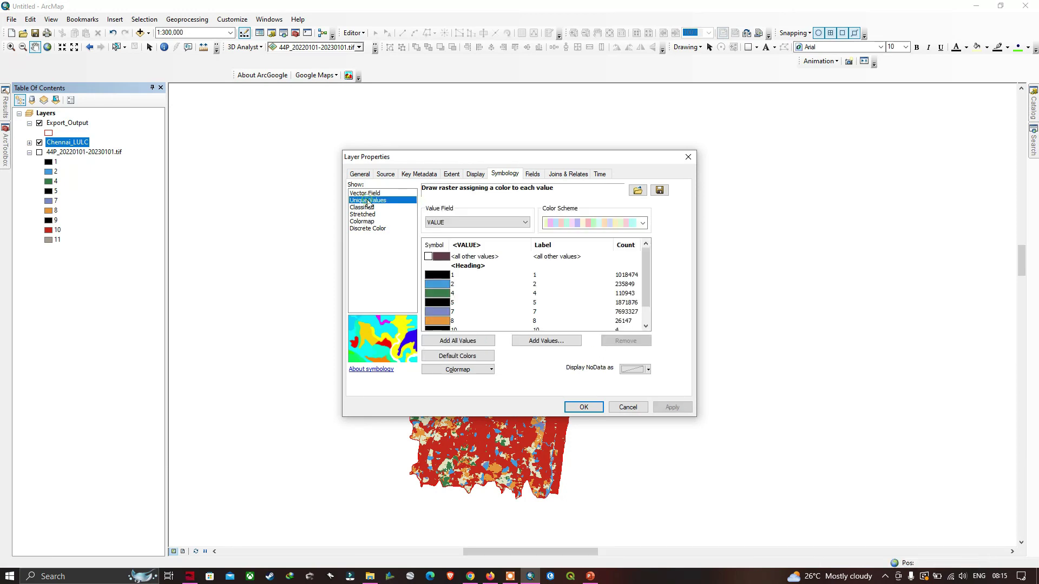
{"action": "left_click", "coordinate": [593, 406]}
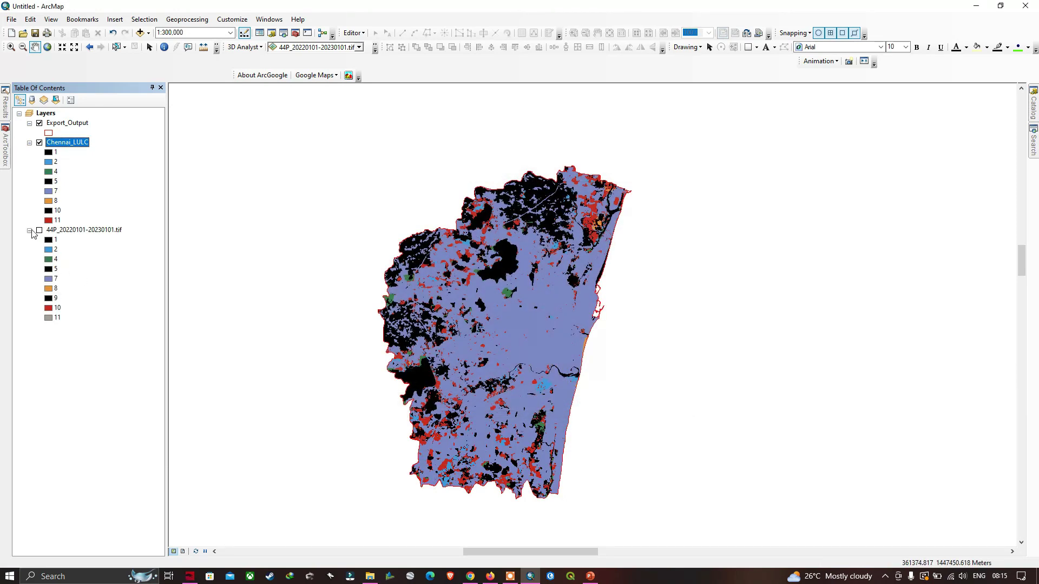
{"action": "left_click", "coordinate": [29, 231]}
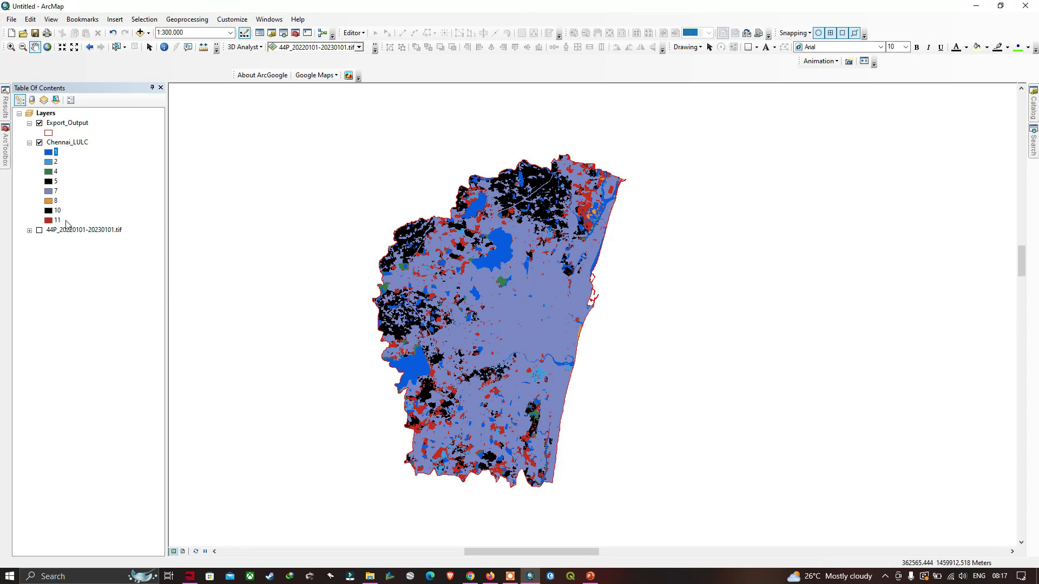
Switch to the browser to compare the Chennai_LULC classes with the Sentinel-2 land cover legend, and return to ArcMap
{"action": "left_click", "coordinate": [469, 575]}
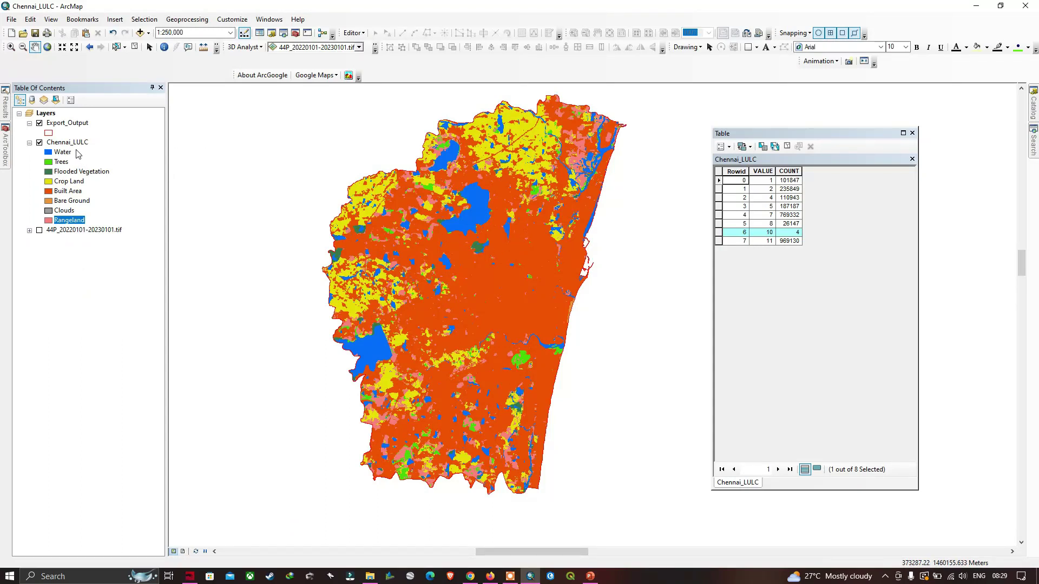
{"action": "left_click", "coordinate": [61, 162]}
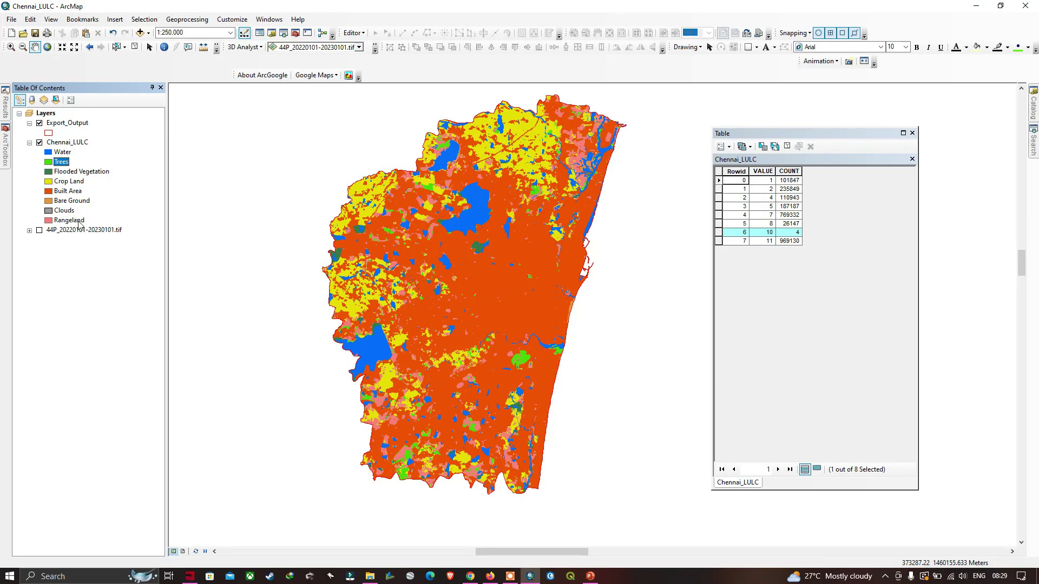
{"action": "left_click", "coordinate": [471, 576]}
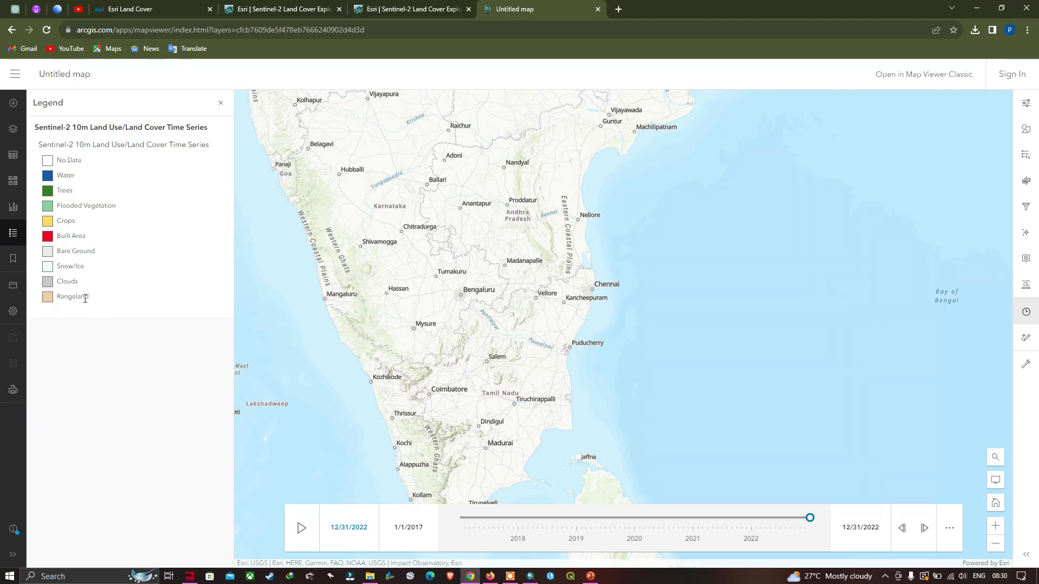
{"action": "left_click", "coordinate": [529, 576]}
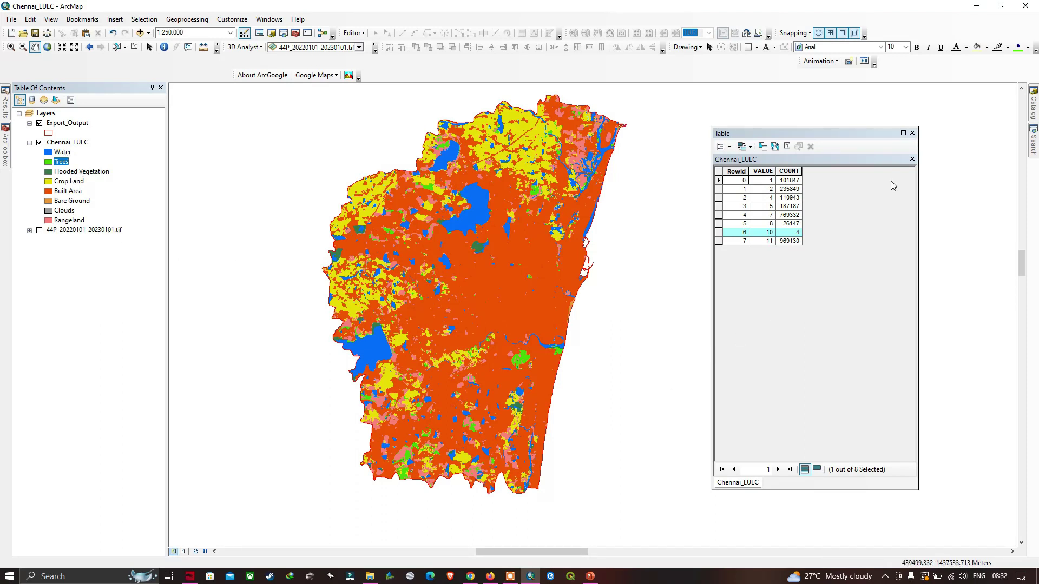
Close the attribute table, search the tools for "reclassify" and open the Spatial Analyst Reclassify tool
{"action": "left_click", "coordinate": [912, 133]}
{"action": "left_click", "coordinate": [1033, 141]}
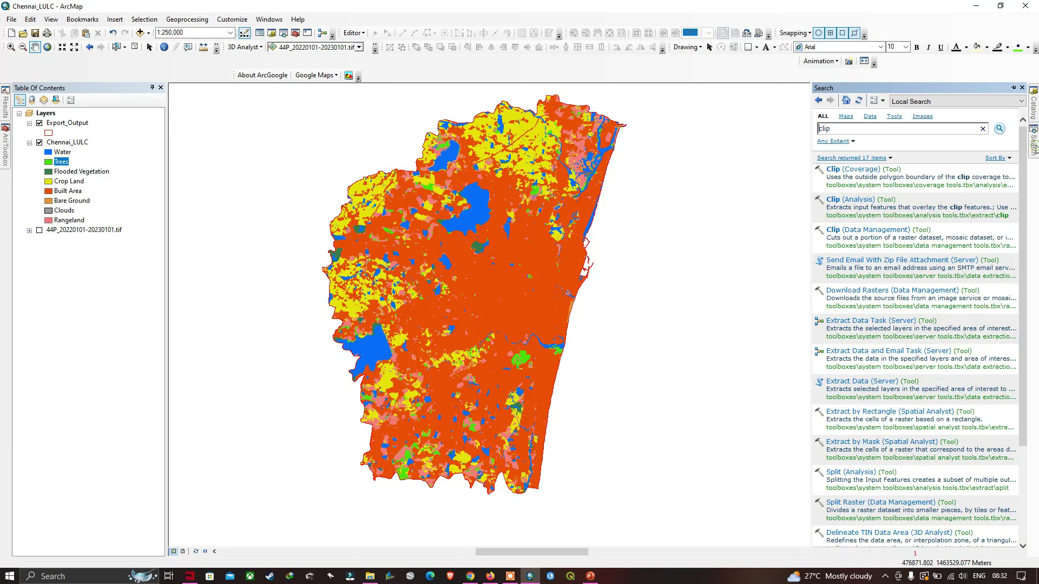
{"action": "left_click_drag", "start_coordinate": [830, 129], "coordinate": [807, 132]}
{"action": "key", "text": "BackSpace"}
{"action": "type", "text": "reclassify"}
{"action": "key", "text": "Return"}
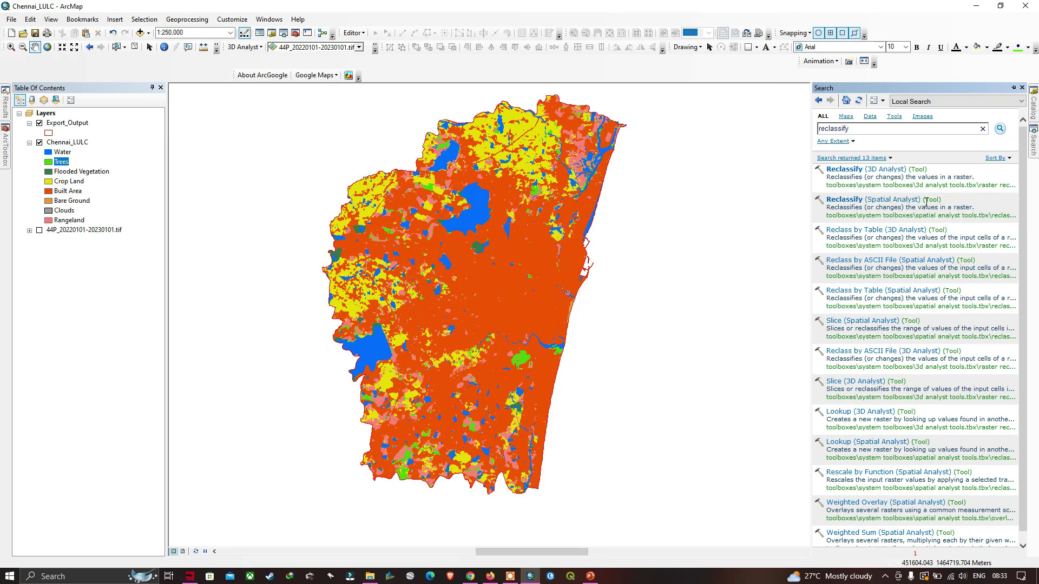
{"action": "left_click", "coordinate": [894, 200]}
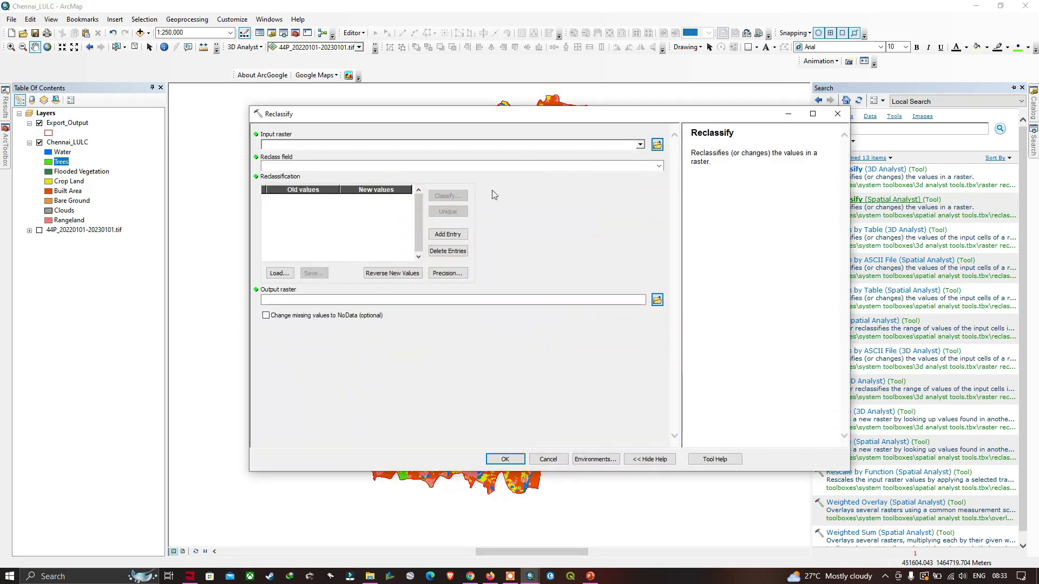
Set the Reclassify input raster to Chennai_LULC and the reclass field to VALUE
{"action": "left_click", "coordinate": [641, 145]}
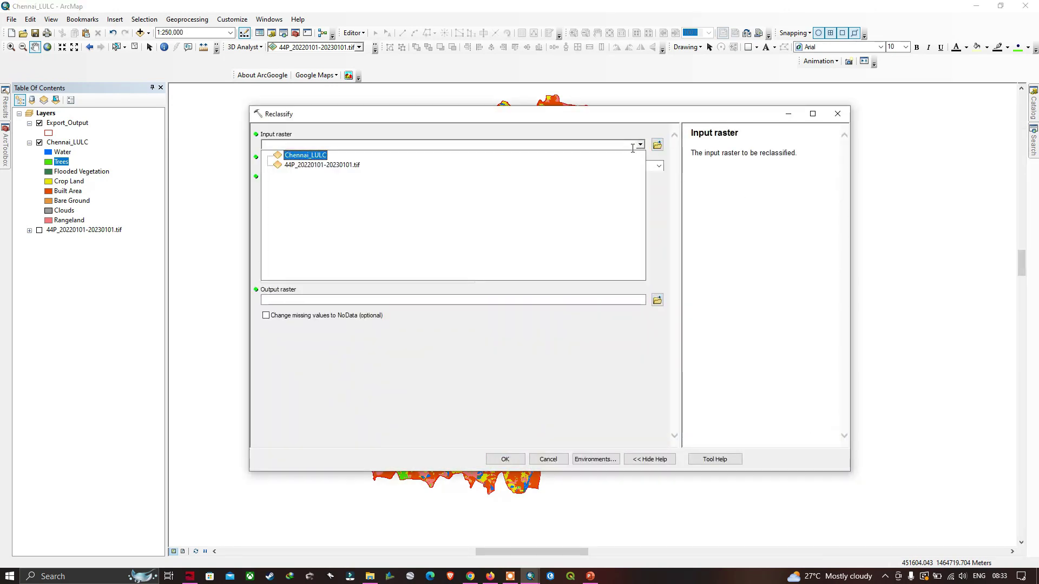
{"action": "left_click", "coordinate": [340, 159]}
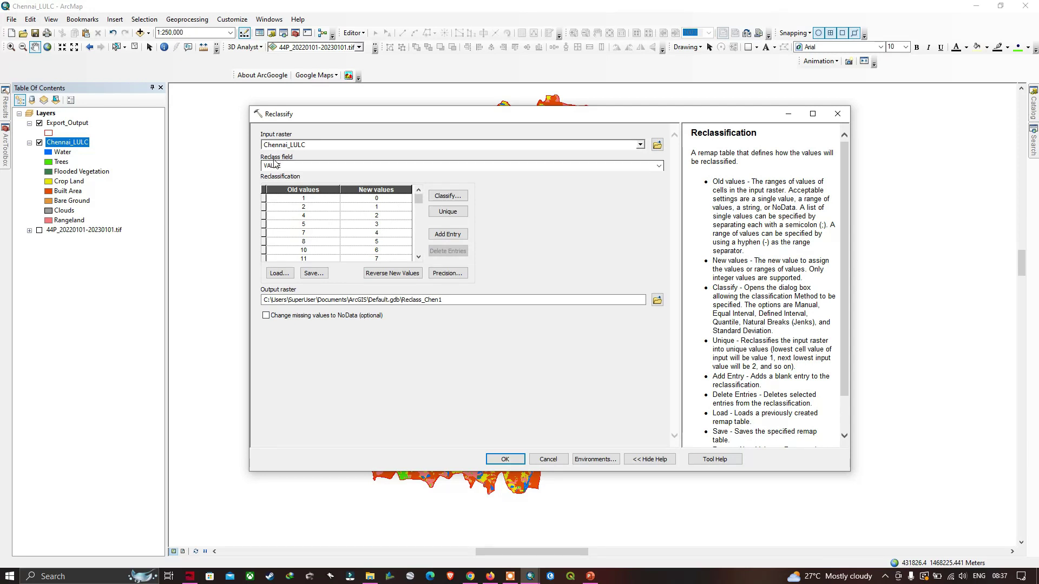
{"action": "left_click", "coordinate": [657, 166]}
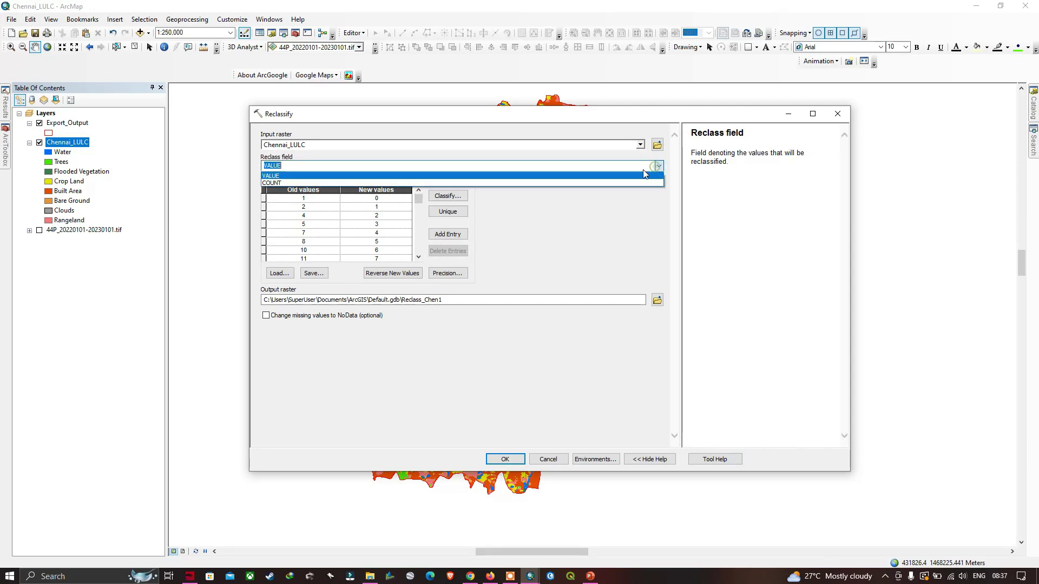
{"action": "left_click", "coordinate": [278, 176]}
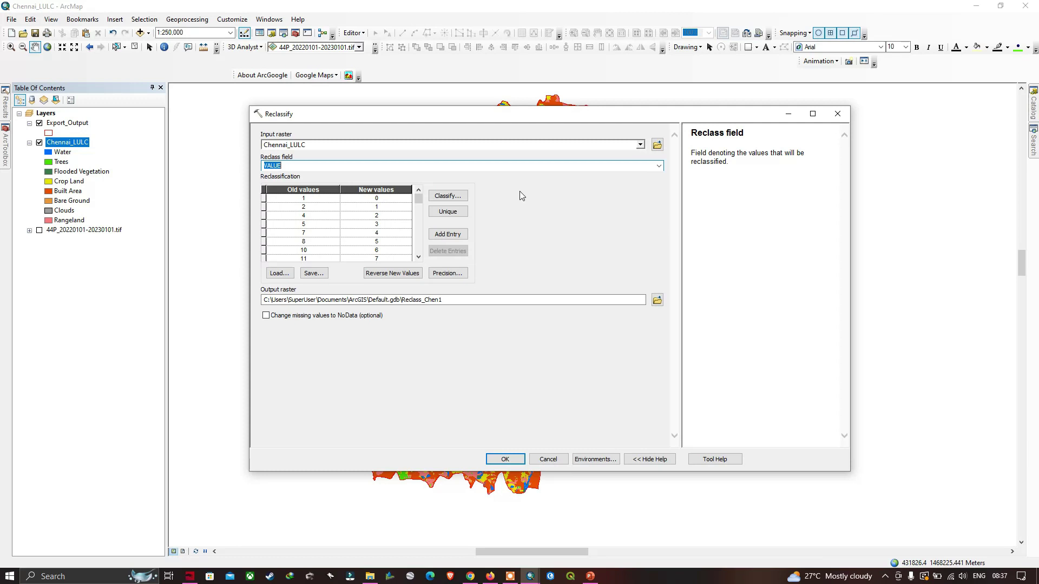
{"action": "left_click", "coordinate": [547, 208]}
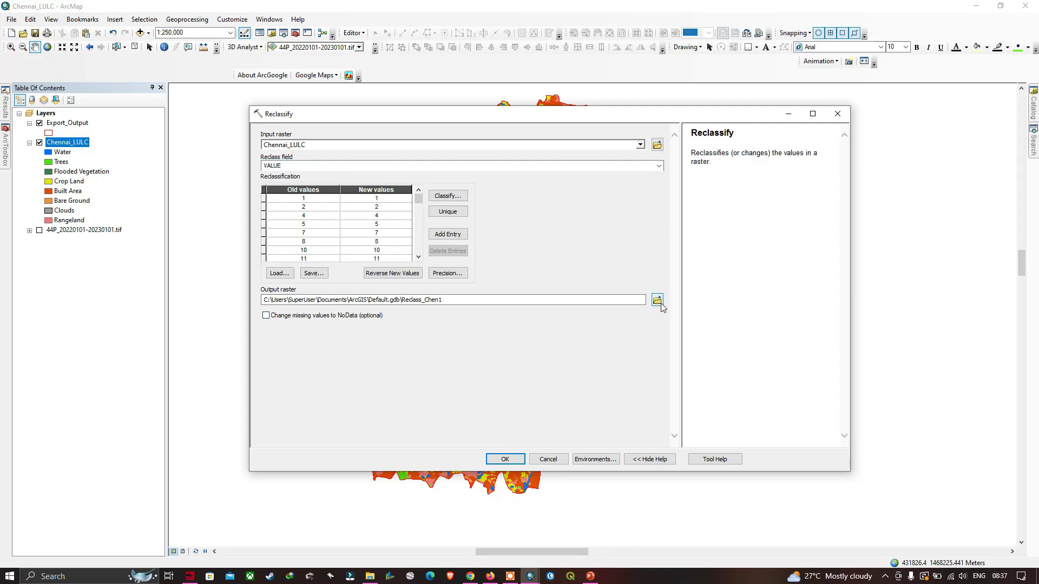
Set the output raster to A_chennaiLULC.tif in E:\Terra_spatial\shapefile and run the reclassification
{"action": "left_click", "coordinate": [658, 300]}
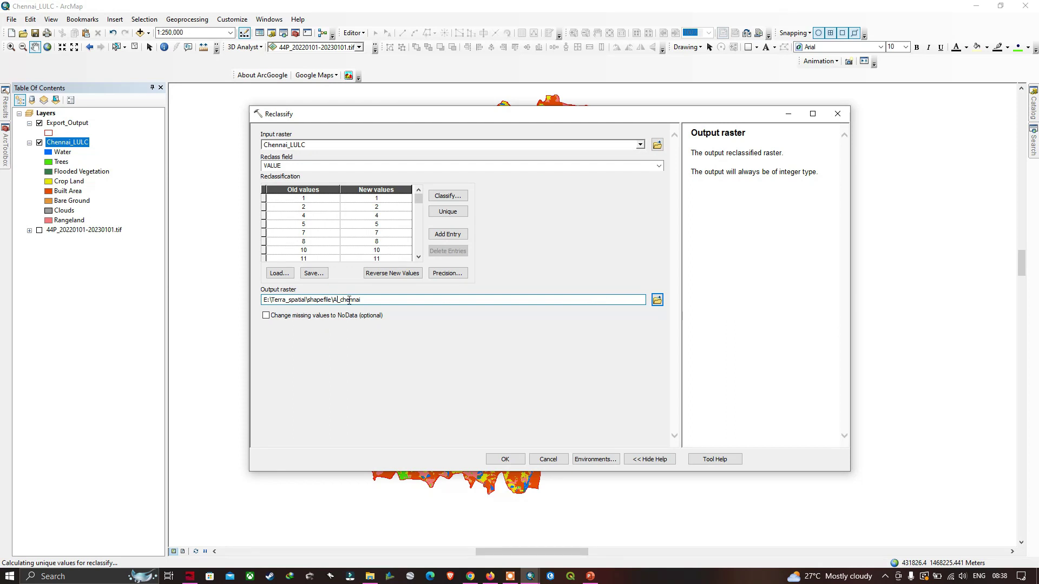
{"action": "type", "text": "LULC"}
{"action": "left_click", "coordinate": [366, 339]}
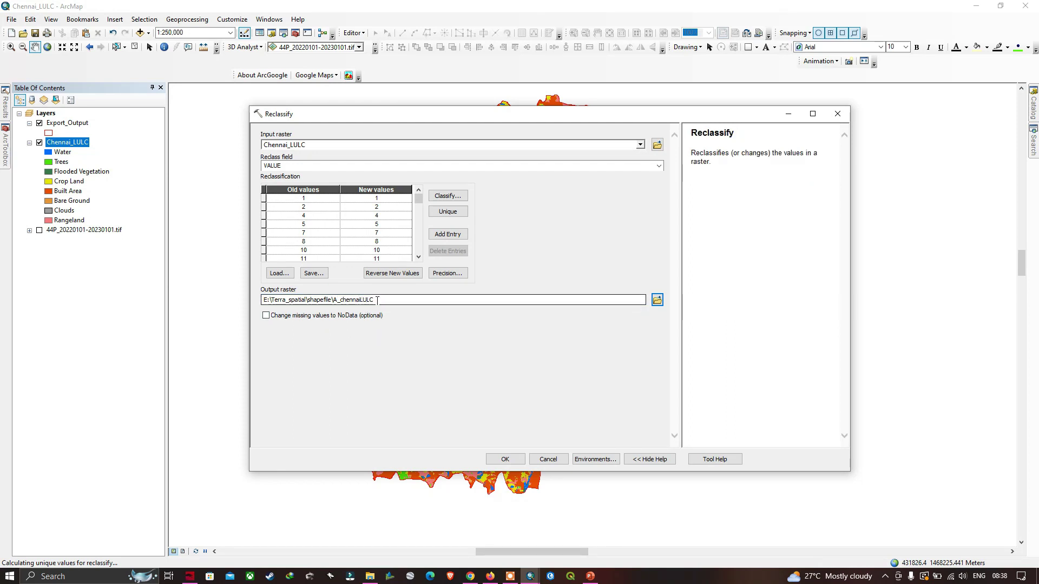
{"action": "left_click", "coordinate": [504, 459]}
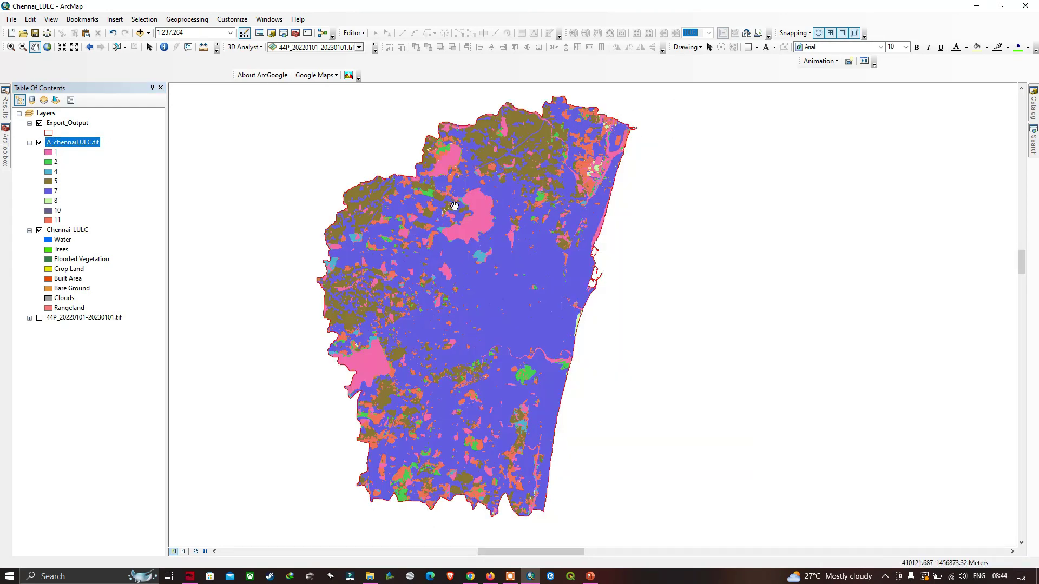
Give the A_chennaiLULC.tif classes the same names and colours as Chennai_LULC, and hide the Chennai_LULC layer
{"action": "left_click", "coordinate": [39, 230]}
{"action": "left_click", "coordinate": [56, 231]}
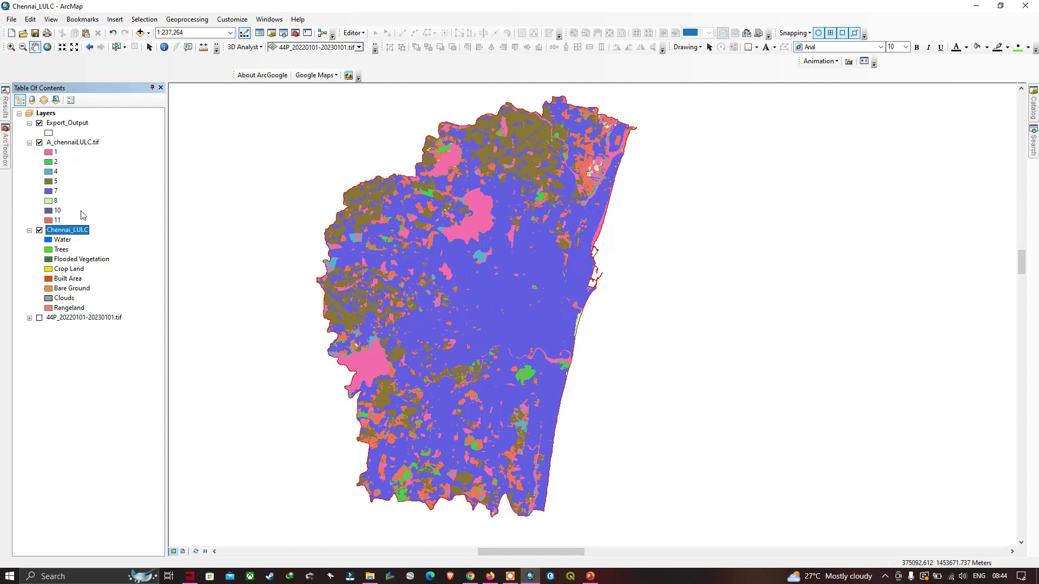
{"action": "left_click", "coordinate": [81, 142]}
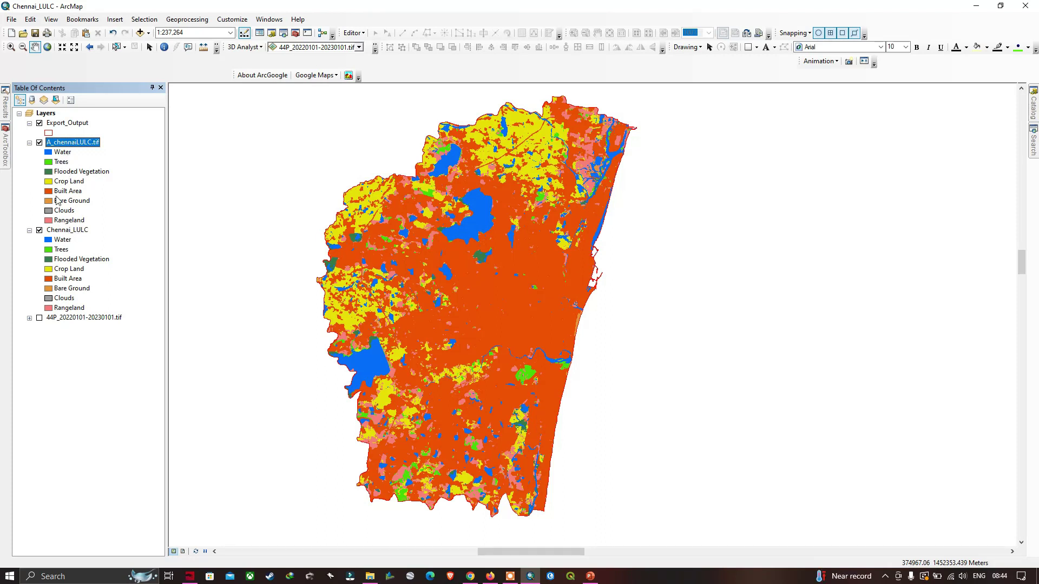
{"action": "left_click", "coordinate": [39, 231]}
Open the attribute table of A_chennaiLULC.tif and add a Float field named Area_sqkm
{"action": "right_click", "coordinate": [77, 143]}
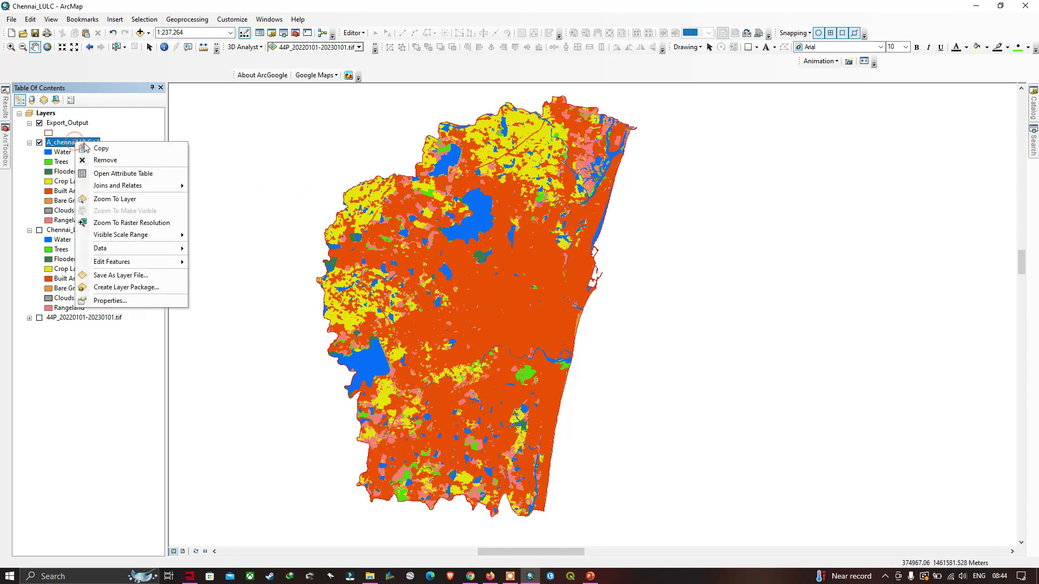
{"action": "left_click", "coordinate": [120, 173]}
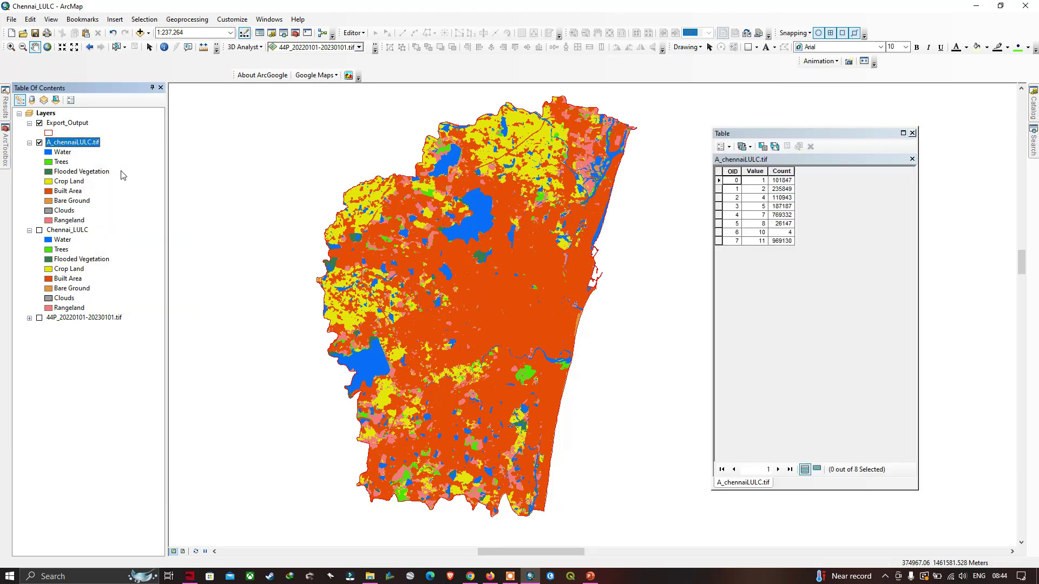
{"action": "left_click_drag", "start_coordinate": [813, 132], "coordinate": [735, 155]}
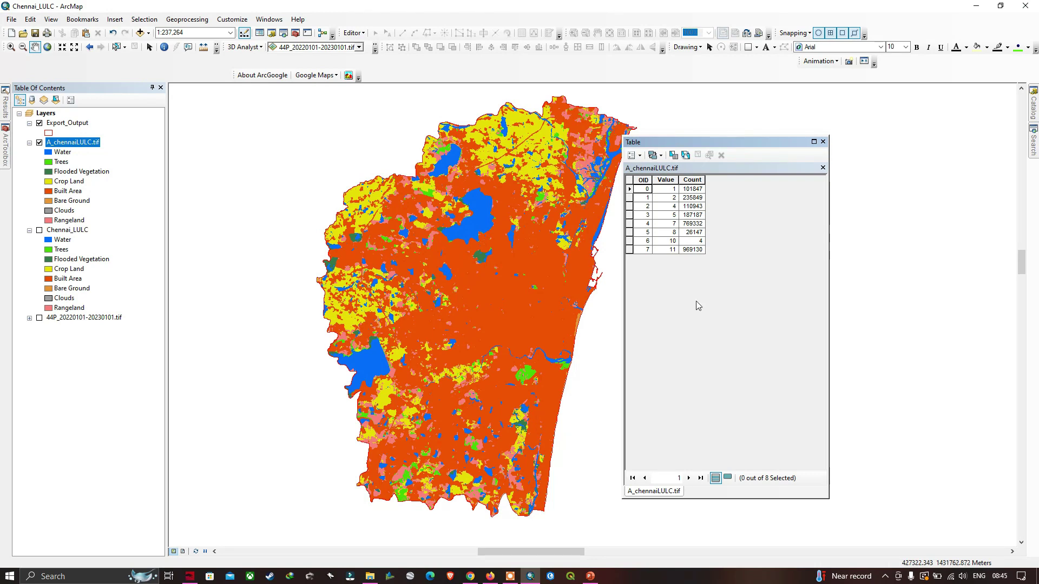
{"action": "left_click", "coordinate": [633, 156]}
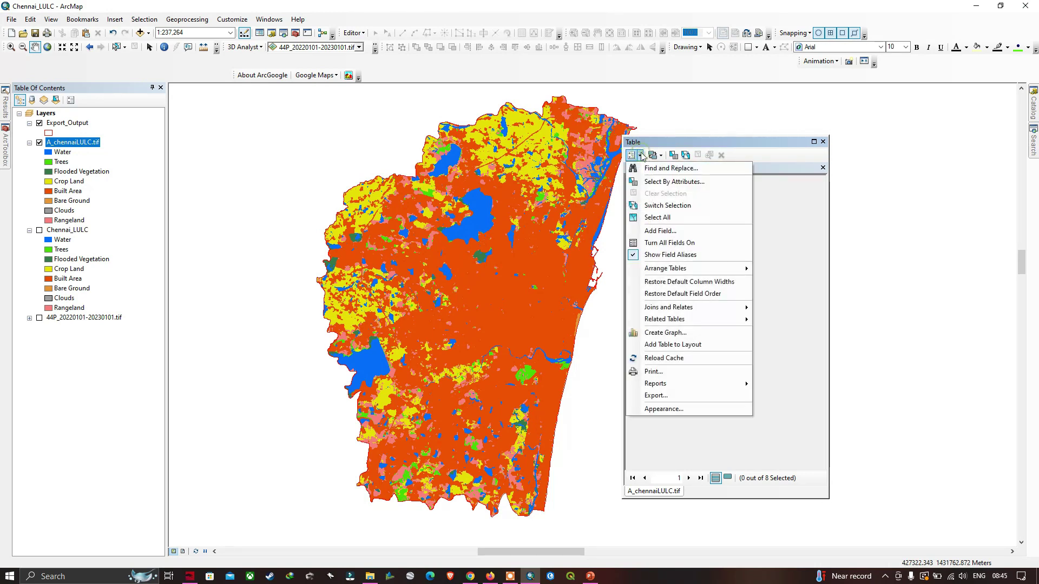
{"action": "left_click", "coordinate": [656, 232]}
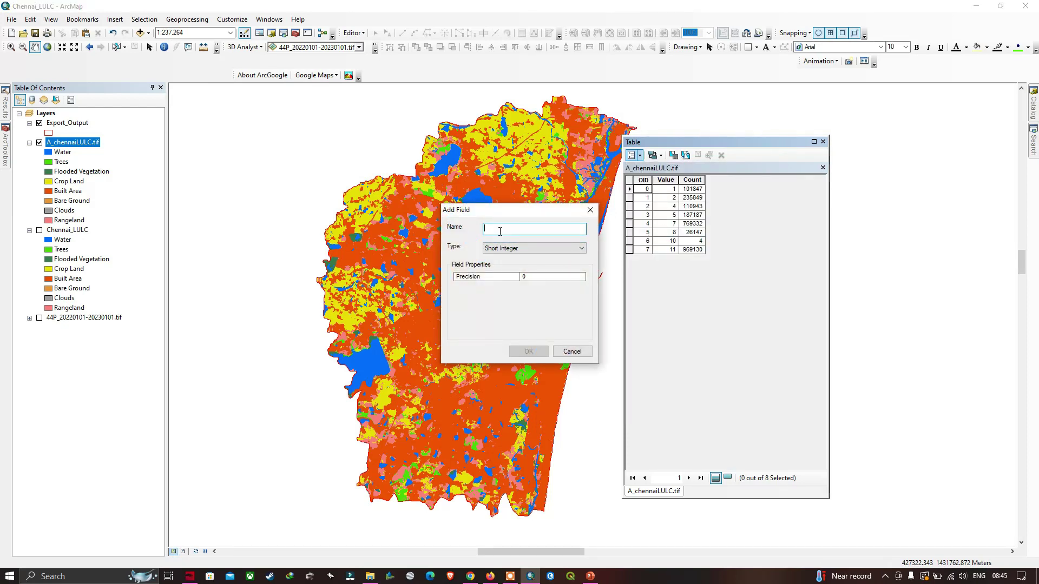
{"action": "type", "text": "Area_sqkm"}
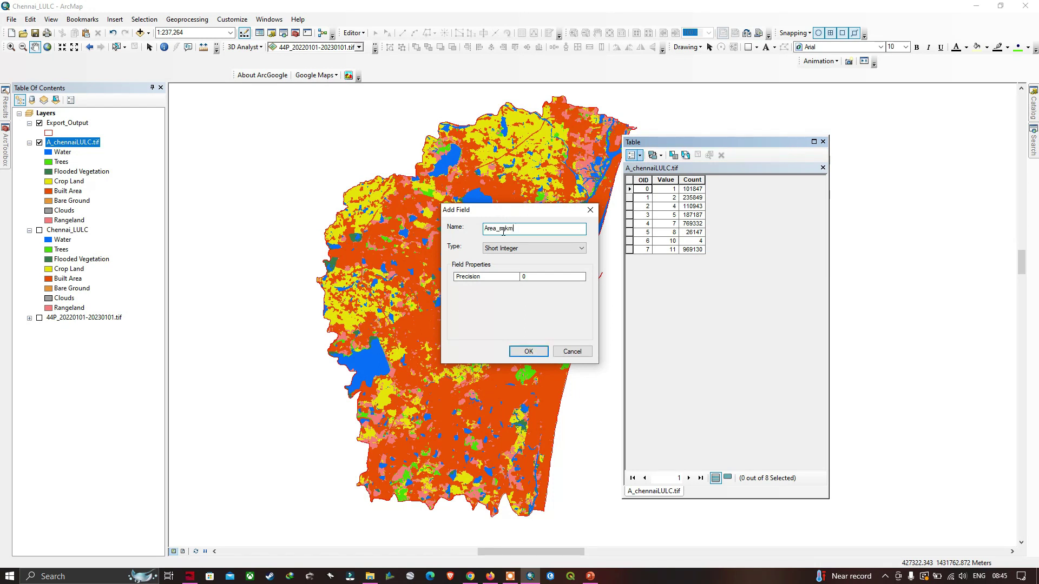
{"action": "left_click", "coordinate": [518, 250]}
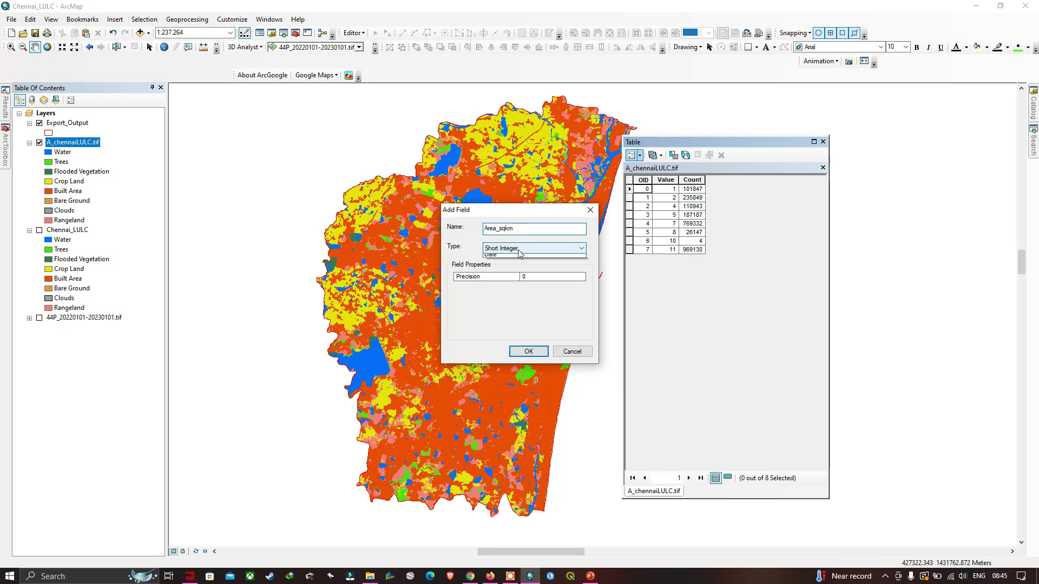
{"action": "left_click", "coordinate": [492, 272]}
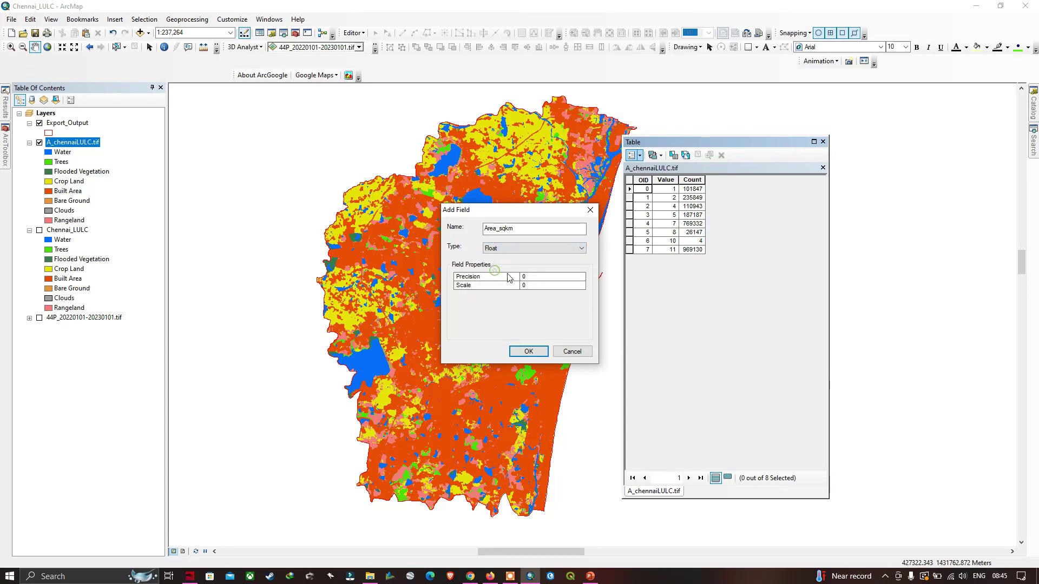
{"action": "left_click", "coordinate": [529, 351]}
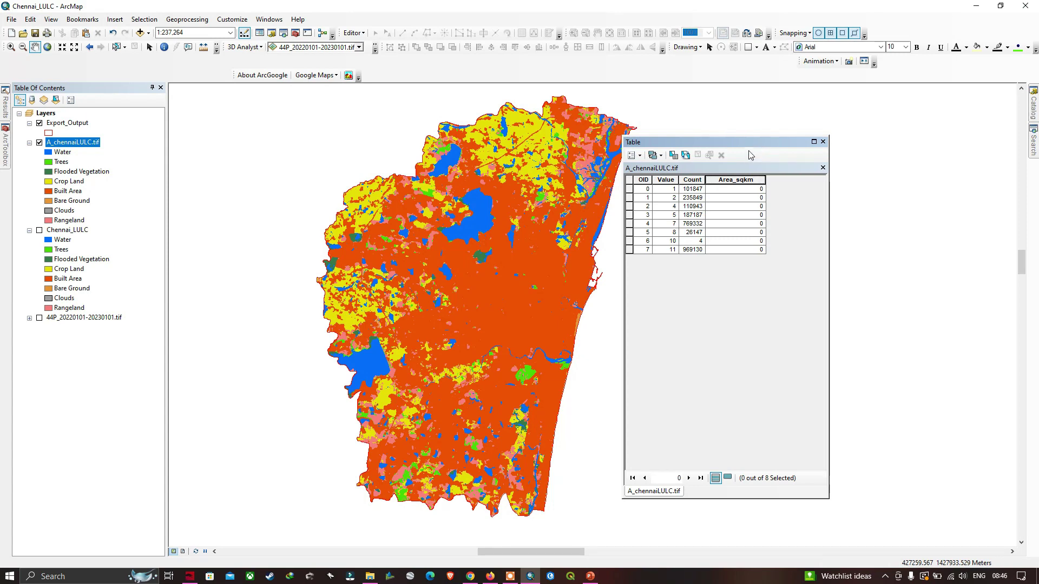
Add a Float field named Area_percent, accept the shortened name Area_perce, and widen the table window to fit
{"action": "left_click", "coordinate": [634, 155]}
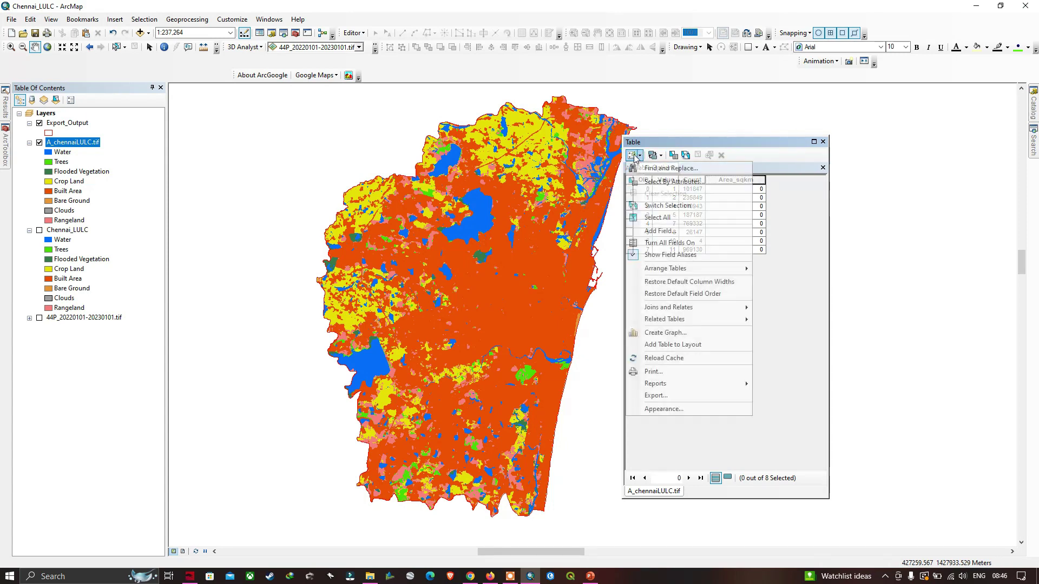
{"action": "left_click", "coordinate": [659, 232]}
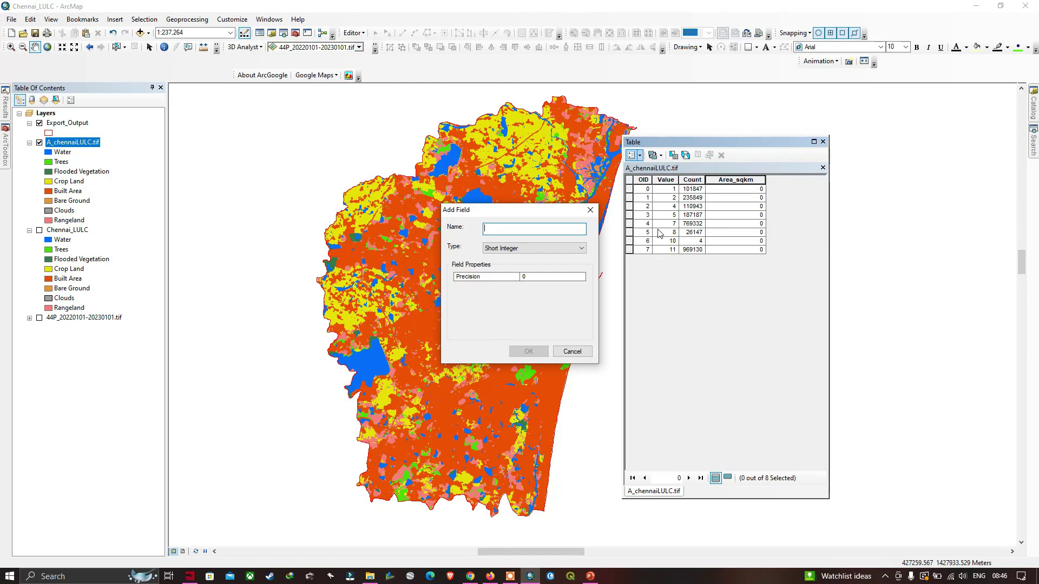
{"action": "type", "text": "Area_percent"}
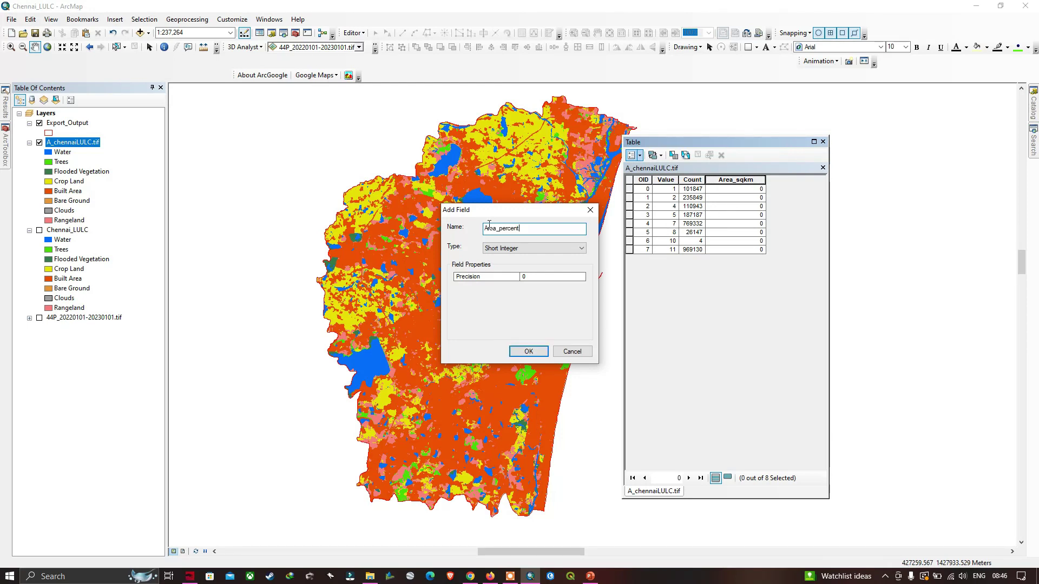
{"action": "left_click", "coordinate": [515, 250]}
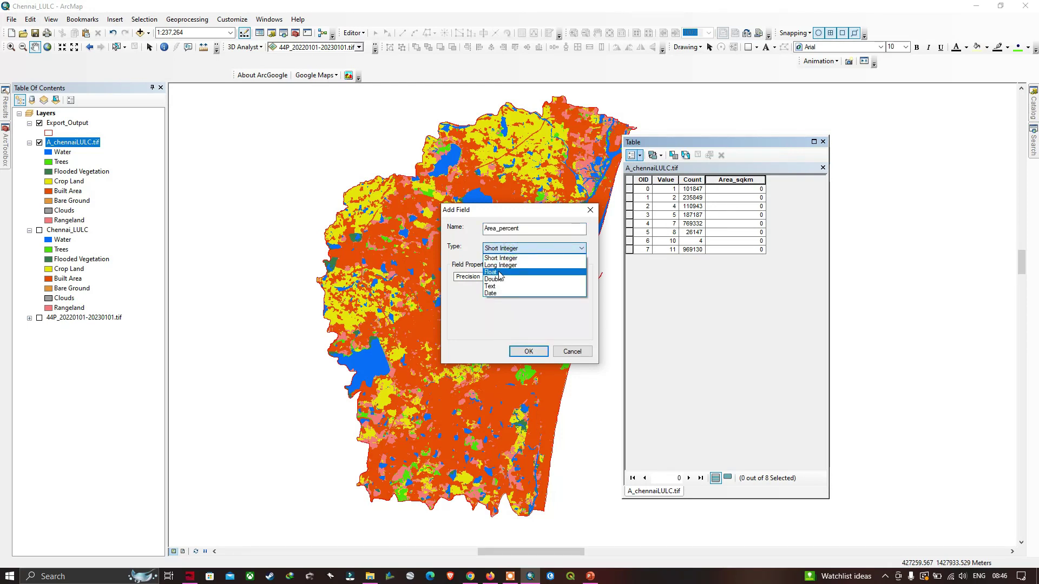
{"action": "left_click", "coordinate": [503, 272]}
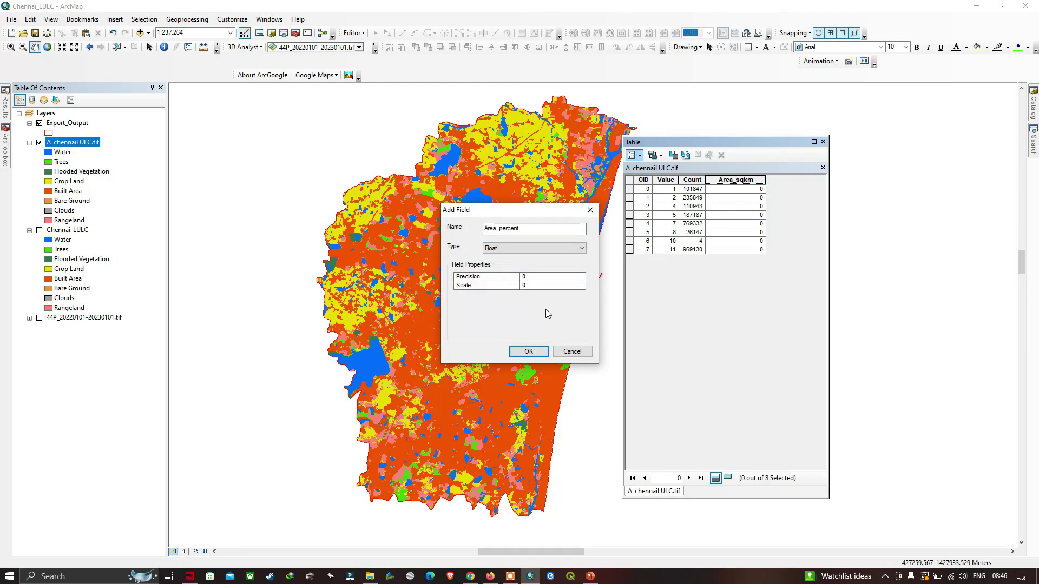
{"action": "left_click", "coordinate": [531, 354]}
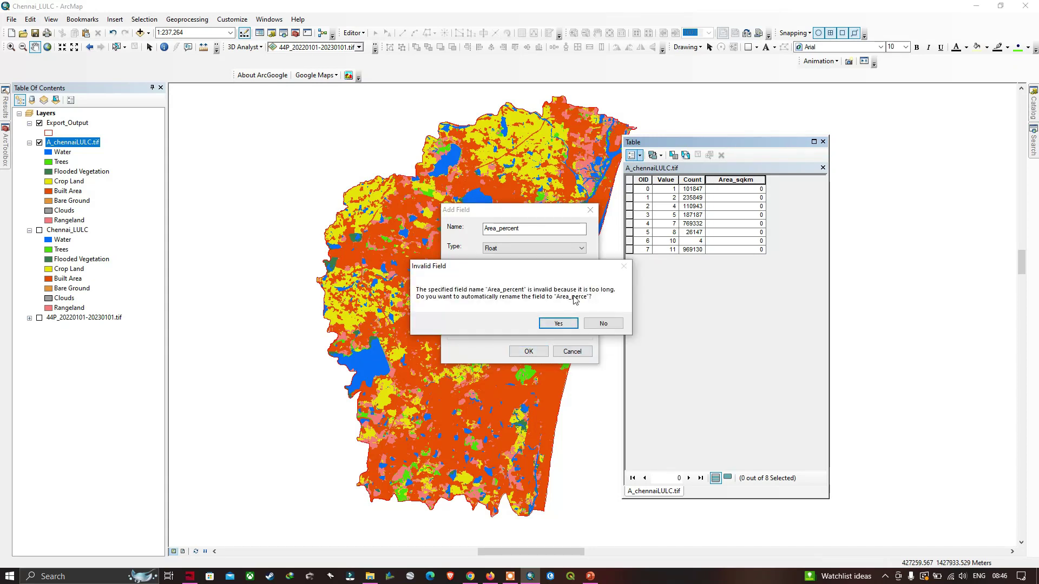
{"action": "left_click", "coordinate": [561, 323]}
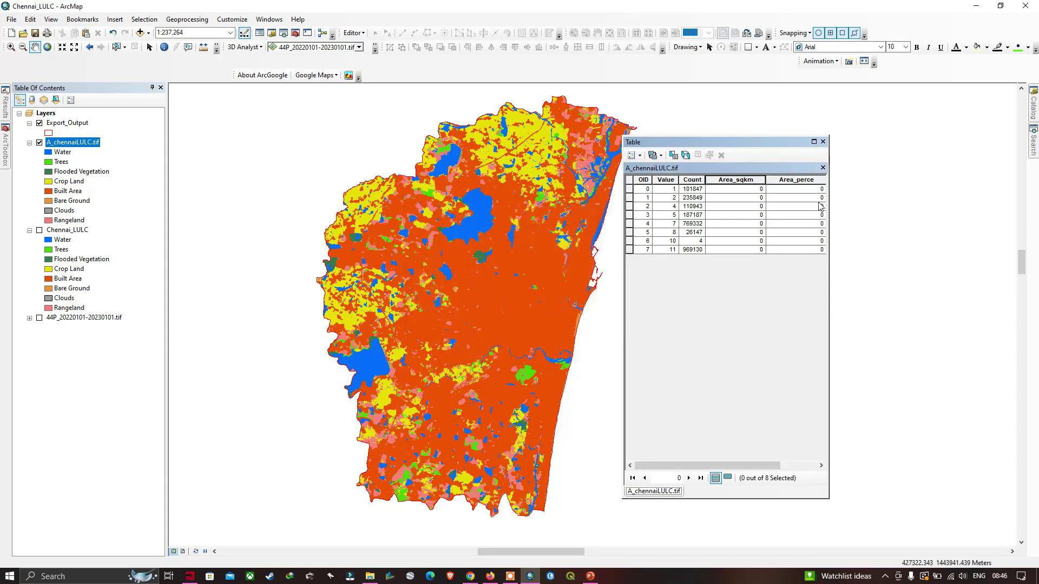
{"action": "left_click_drag", "start_coordinate": [829, 195], "coordinate": [848, 195]}
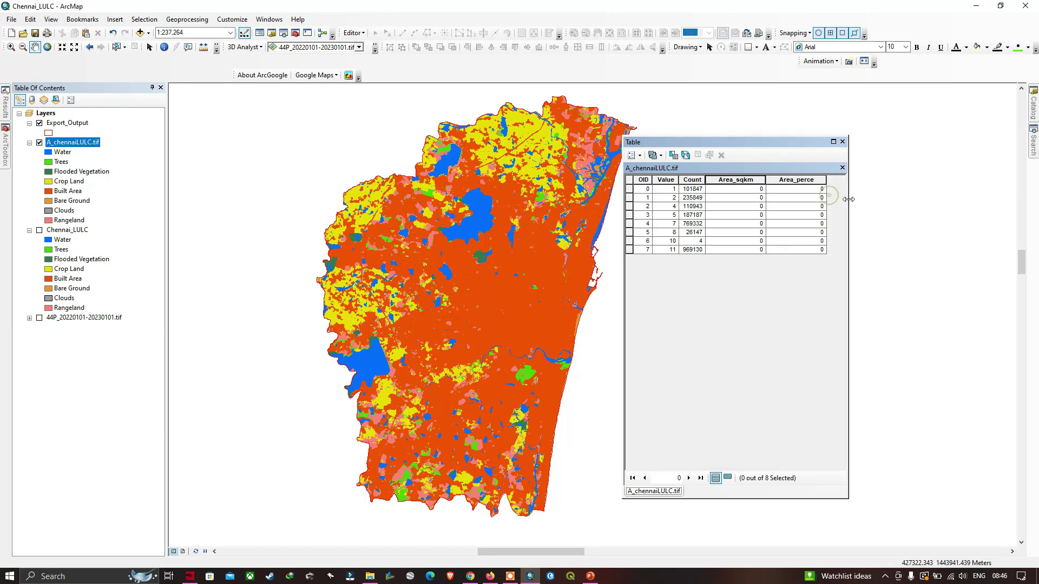
Calculate the Area_sqkm field with the expression [Count]*10*10/1000000, continuing outside an edit session
{"action": "right_click", "coordinate": [741, 181]}
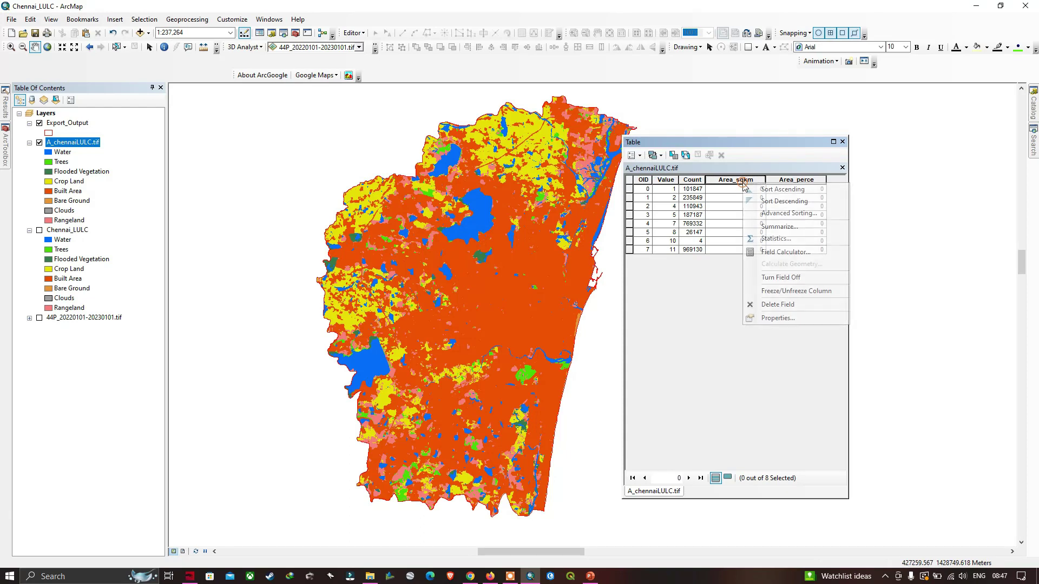
{"action": "left_click", "coordinate": [780, 255]}
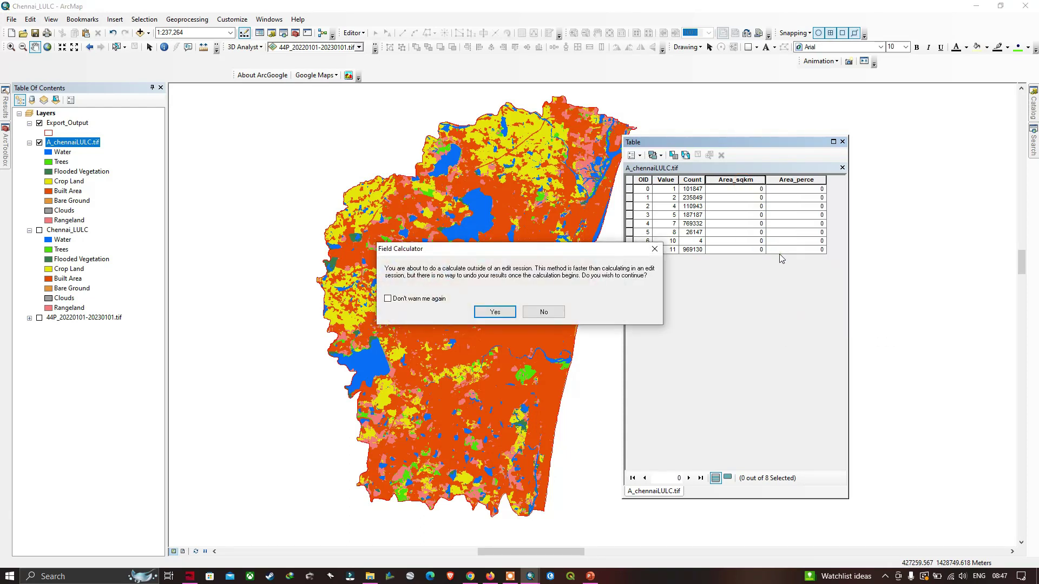
{"action": "left_click", "coordinate": [494, 311]}
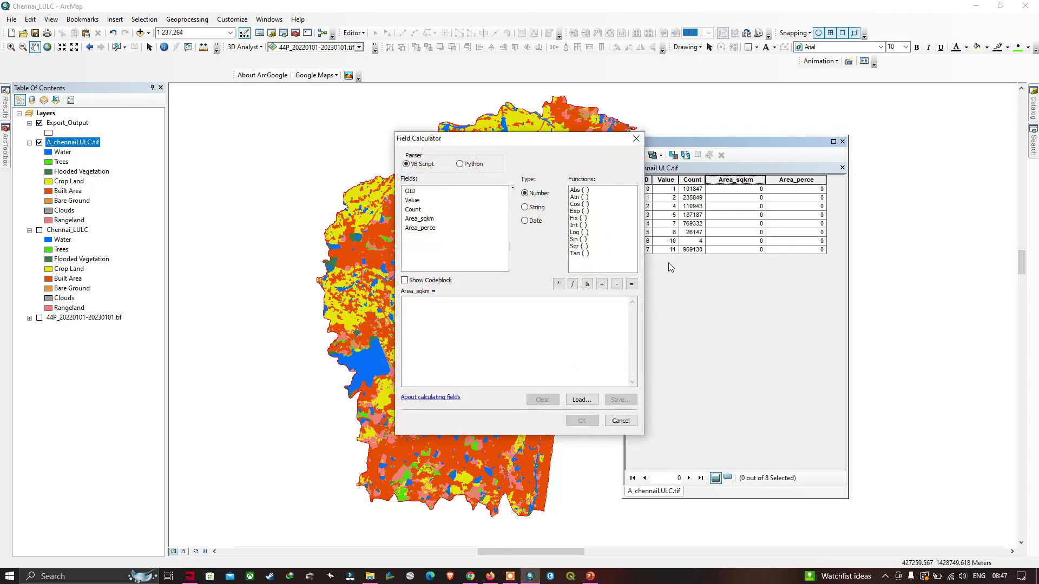
{"action": "left_click", "coordinate": [417, 211]}
{"action": "double_click", "coordinate": [417, 211]}
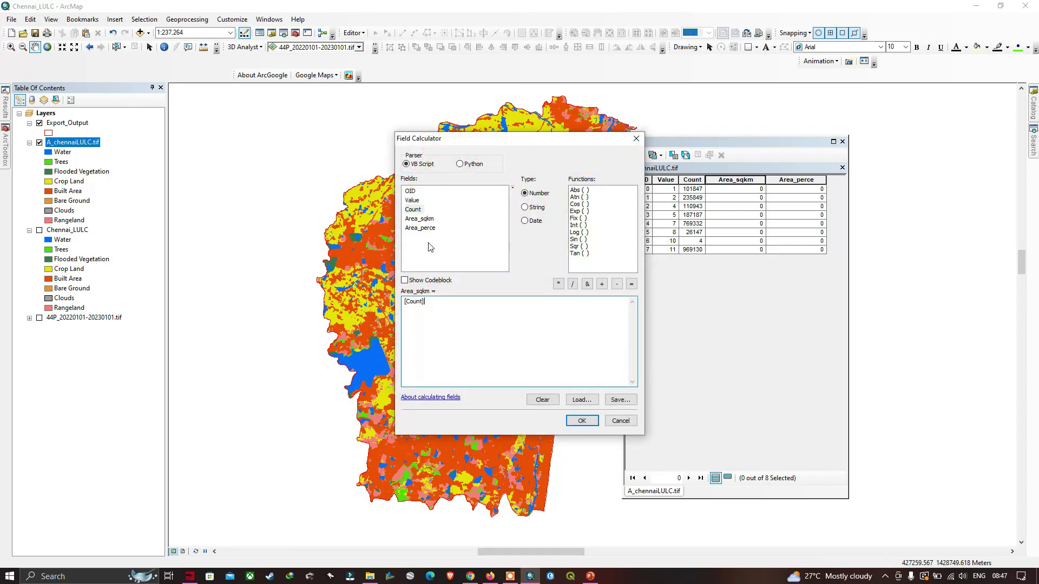
{"action": "left_click", "coordinate": [559, 284]}
{"action": "type", "text": "10*10"}
{"action": "type", "text": "1000000"}
{"action": "left_click", "coordinate": [582, 420]}
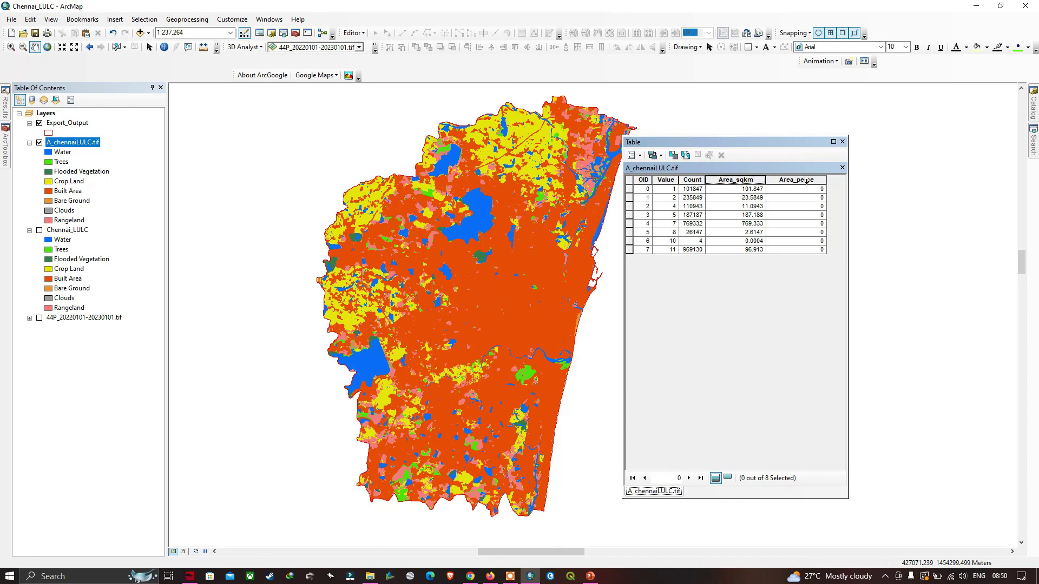
Open the statistics of the Area_sqkm field, copy the Sum value, and close the statistics window
{"action": "right_click", "coordinate": [744, 180]}
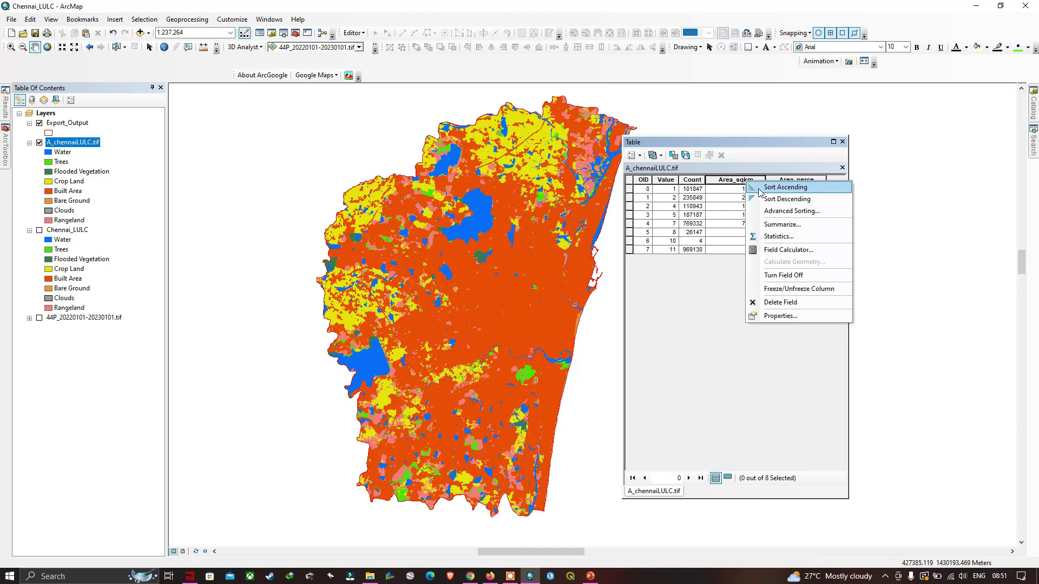
{"action": "right_click", "coordinate": [740, 182]}
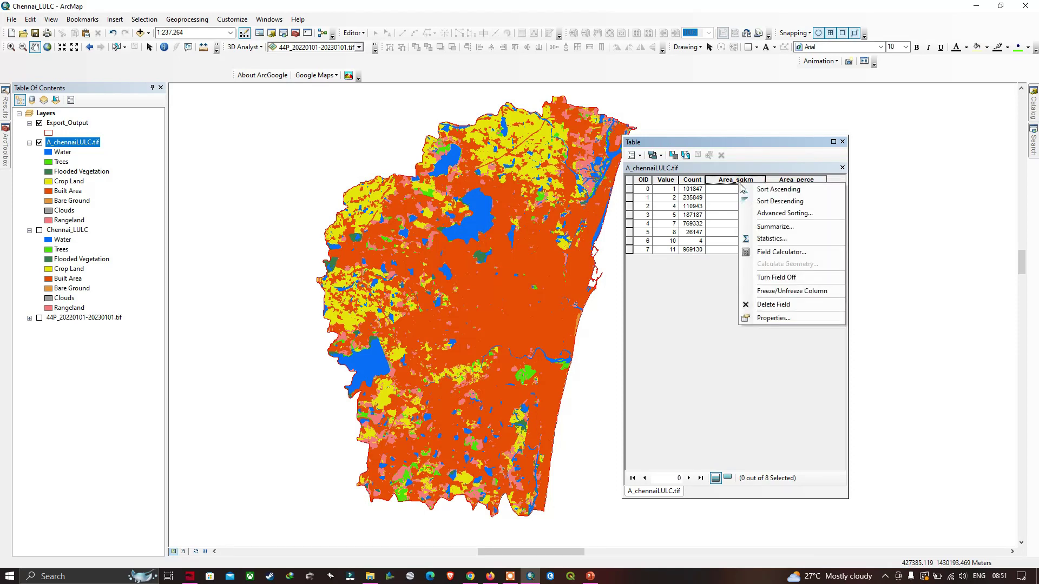
{"action": "left_click", "coordinate": [773, 238]}
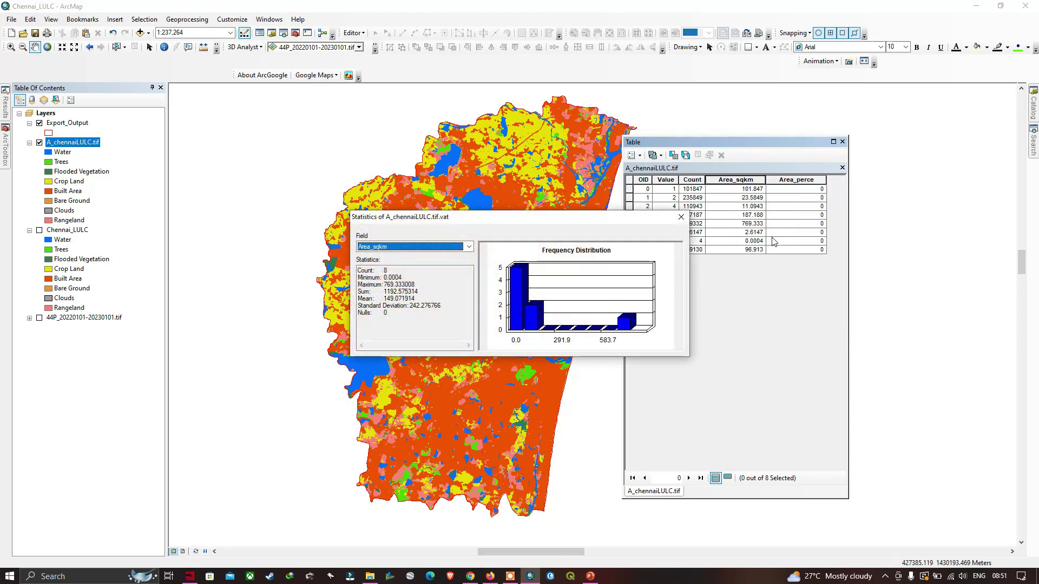
{"action": "left_click_drag", "start_coordinate": [561, 217], "coordinate": [830, 255]}
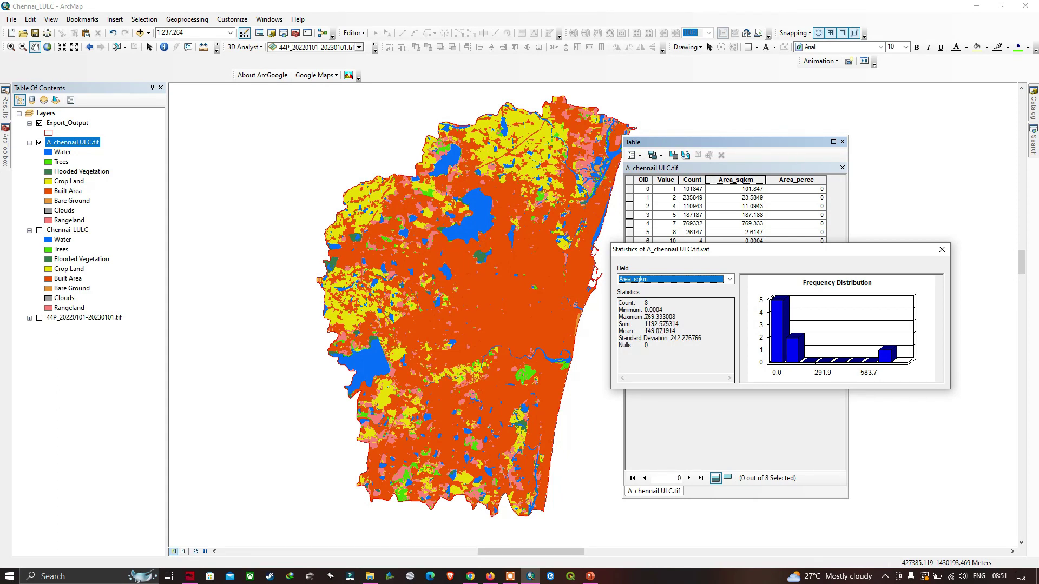
{"action": "double_click", "coordinate": [645, 324]}
{"action": "key", "text": "ctrl+c"}
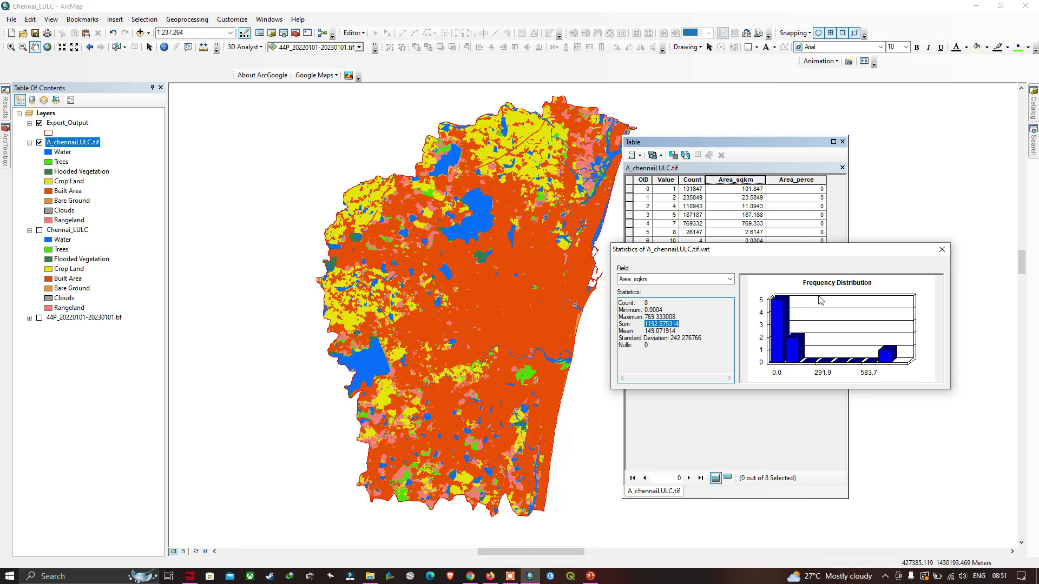
{"action": "left_click", "coordinate": [942, 249]}
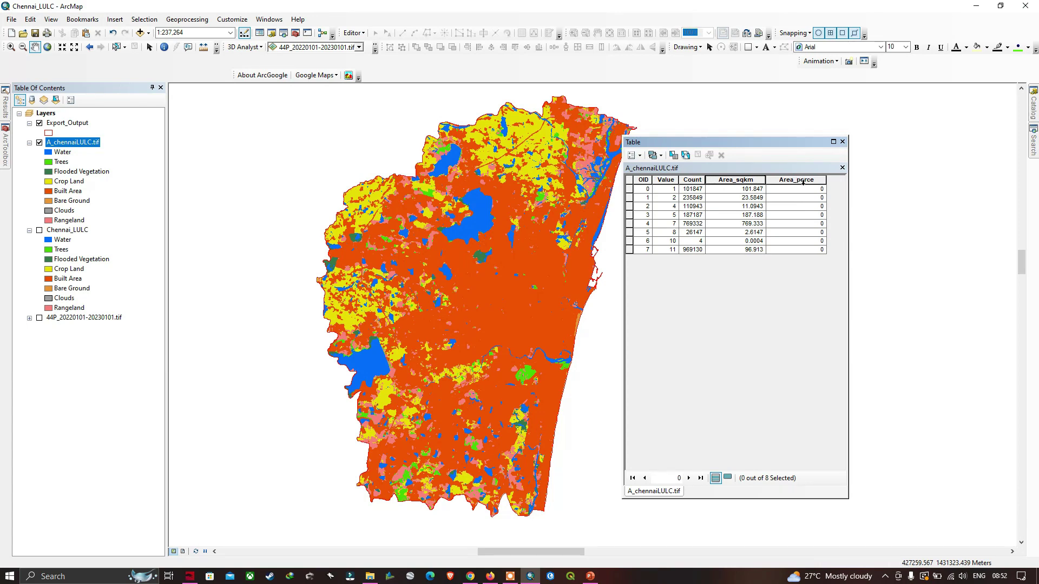
Calculate the Area_perce field by replacing the old expression with [Area_sqkm]*100/ followed by the copied Area_sqkm sum
{"action": "right_click", "coordinate": [803, 182]}
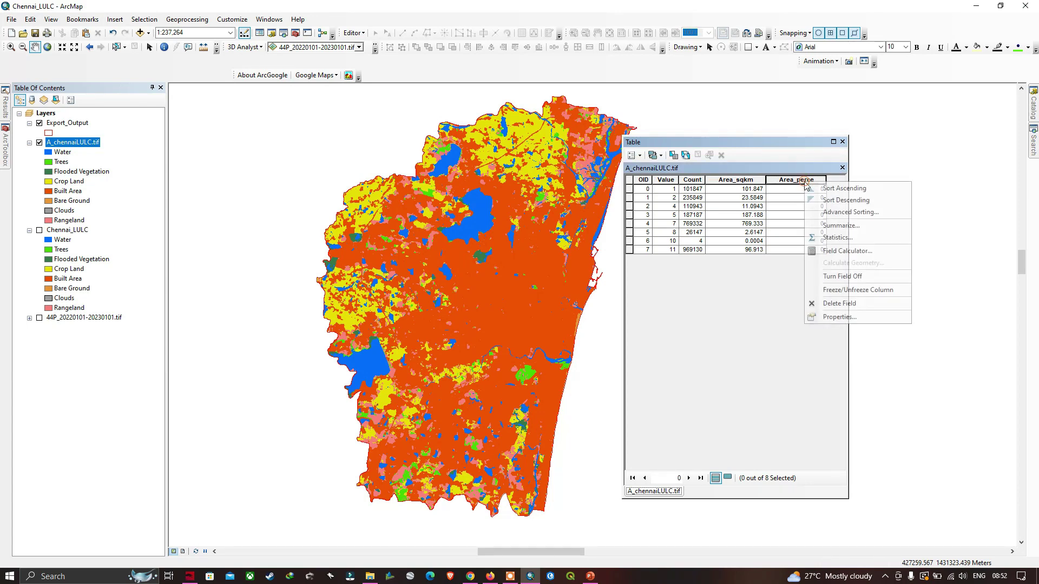
{"action": "left_click", "coordinate": [850, 251]}
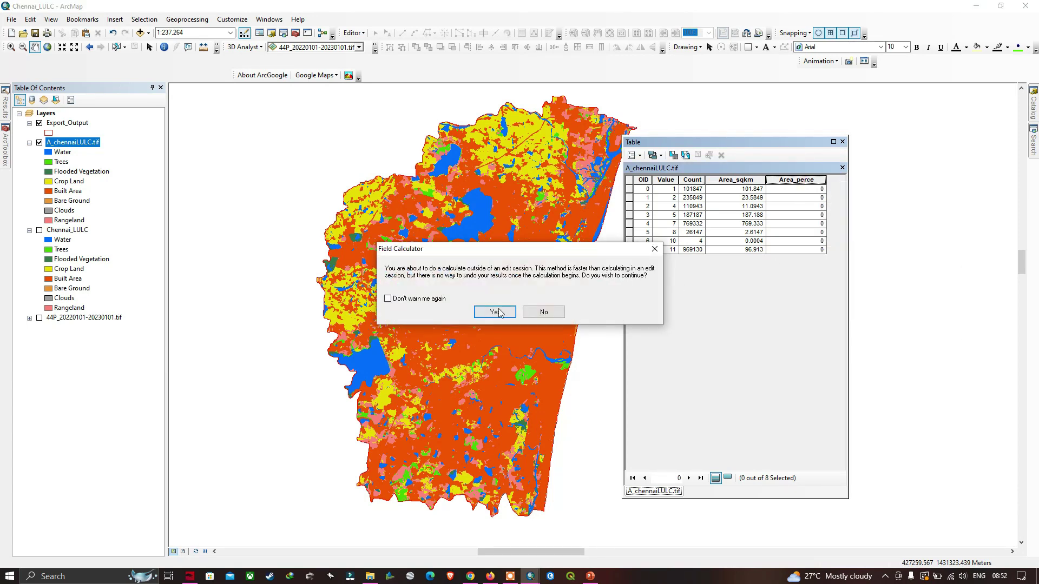
{"action": "left_click", "coordinate": [499, 309]}
{"action": "left_click_drag", "start_coordinate": [577, 144], "coordinate": [588, 170]}
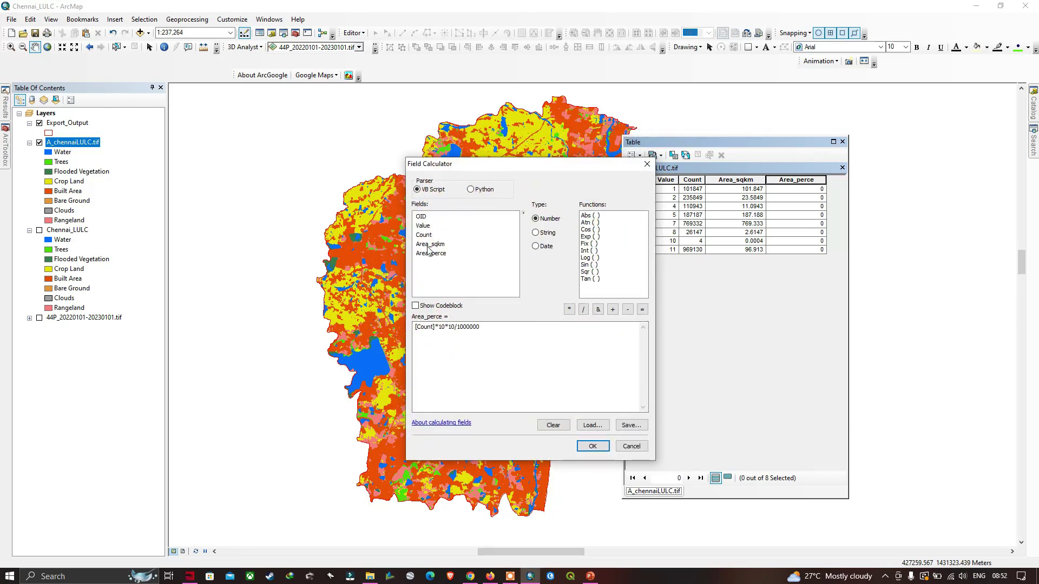
{"action": "double_click", "coordinate": [490, 328]}
{"action": "key", "text": "Delete"}
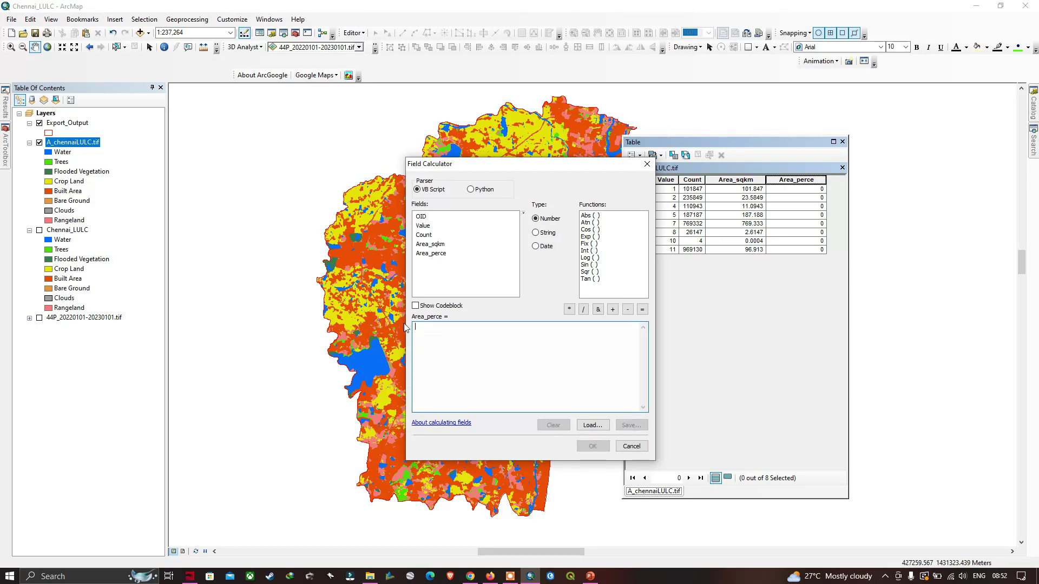
{"action": "double_click", "coordinate": [429, 245]}
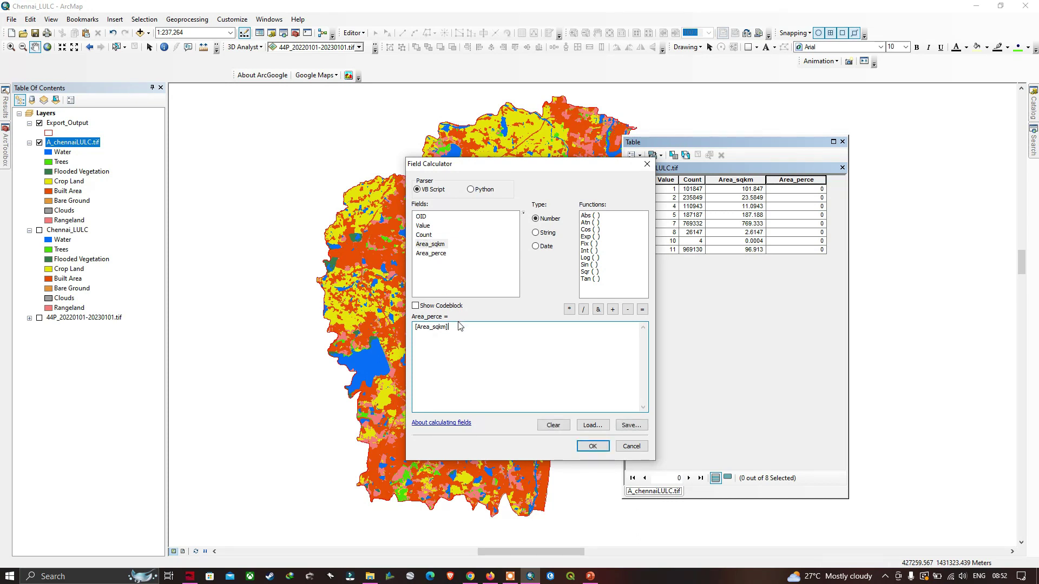
{"action": "left_click", "coordinate": [569, 309]}
{"action": "type", "text": "100/"}
{"action": "key", "text": "ctrl+v"}
{"action": "left_click", "coordinate": [593, 445]}
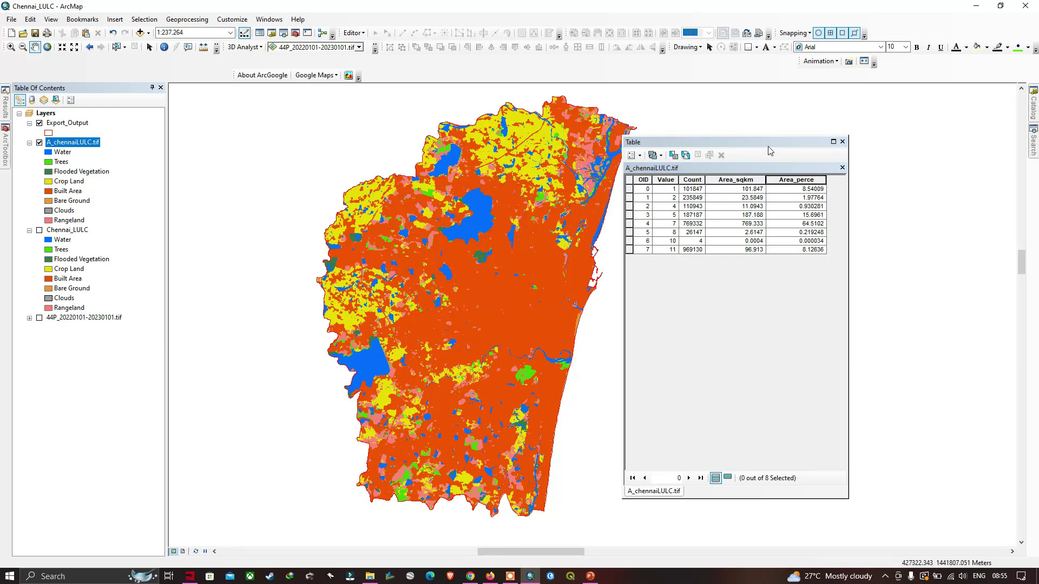
{"action": "left_click_drag", "start_coordinate": [771, 142], "coordinate": [758, 144]}
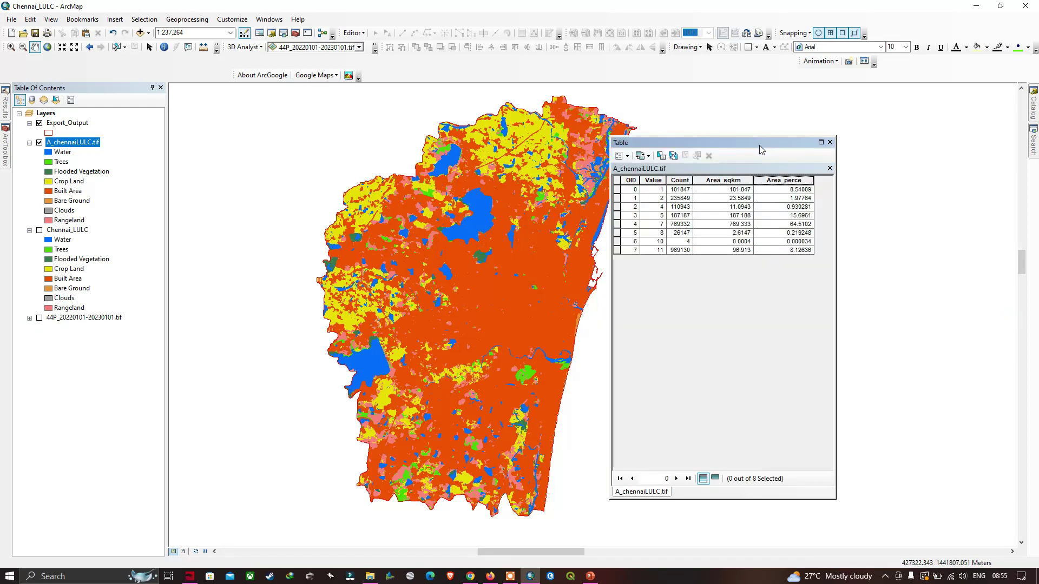